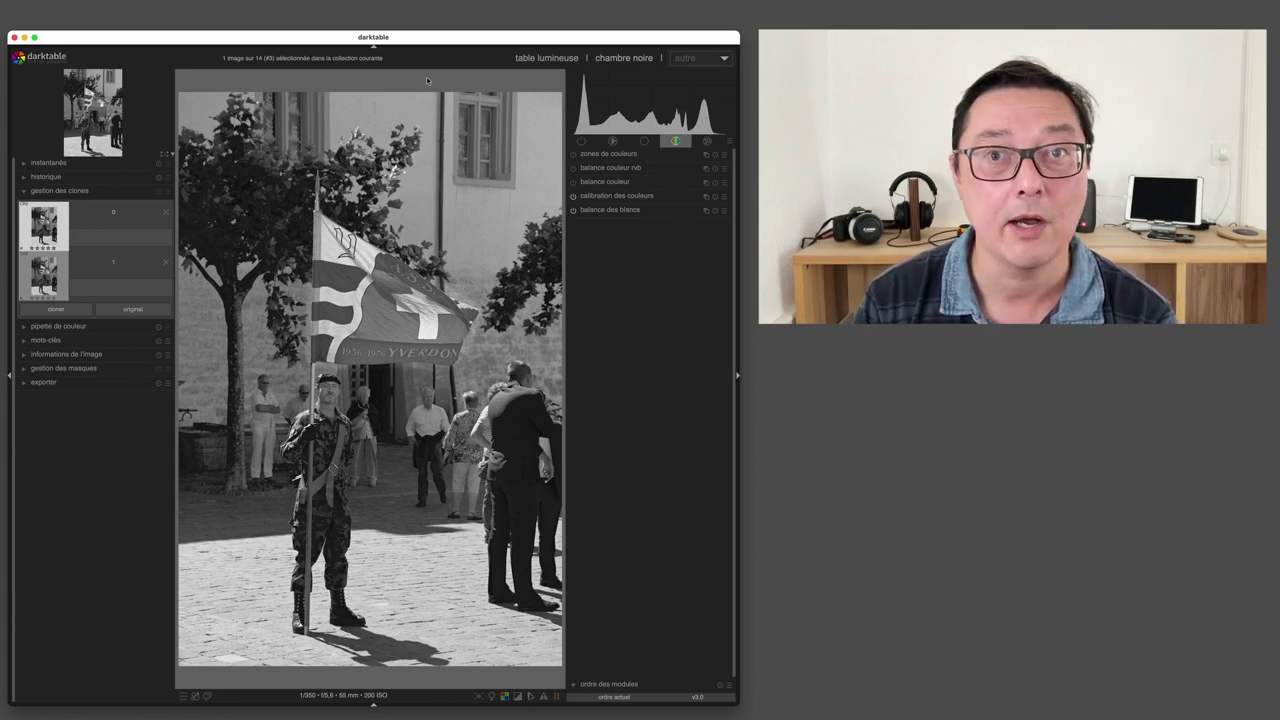
# Step from duplicate 0 to the brighter black-and-white duplicate 1 of the flag bearer photo
pyautogui.press('space')
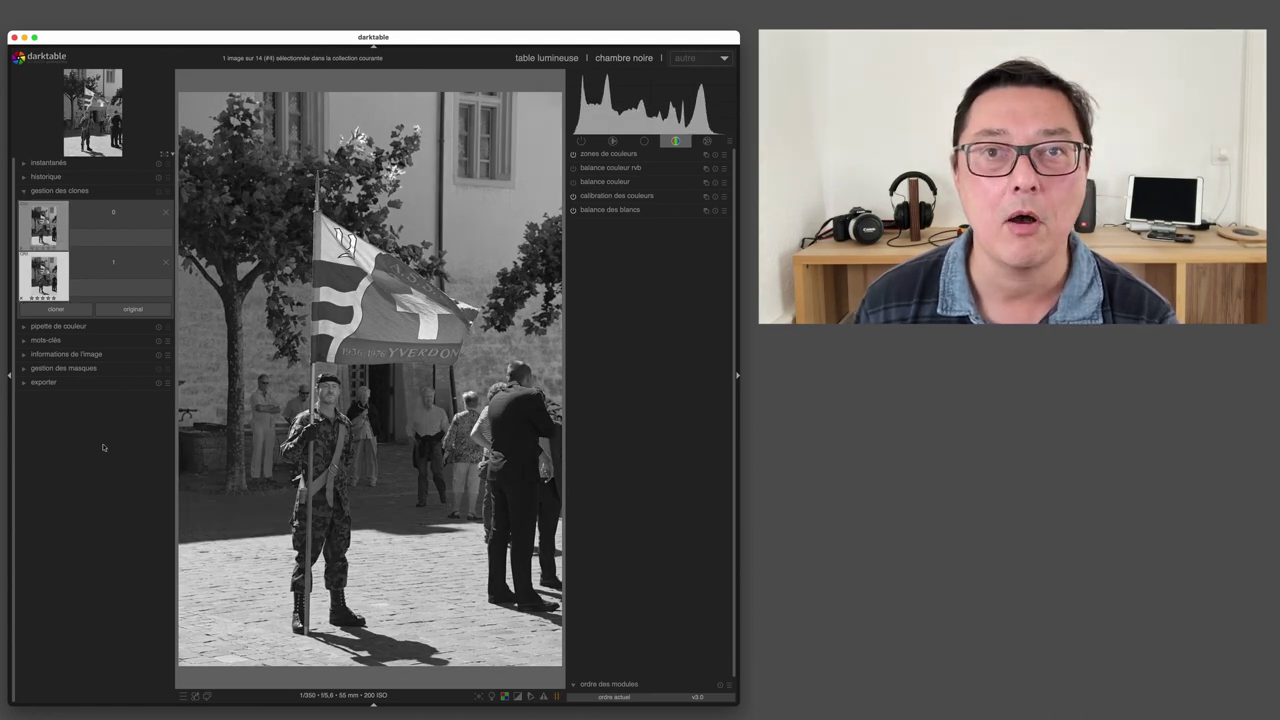
# Create a virgin duplicate from 'original' in the duplicate manager, showing the photo in full colour
pyautogui.click(131, 310)
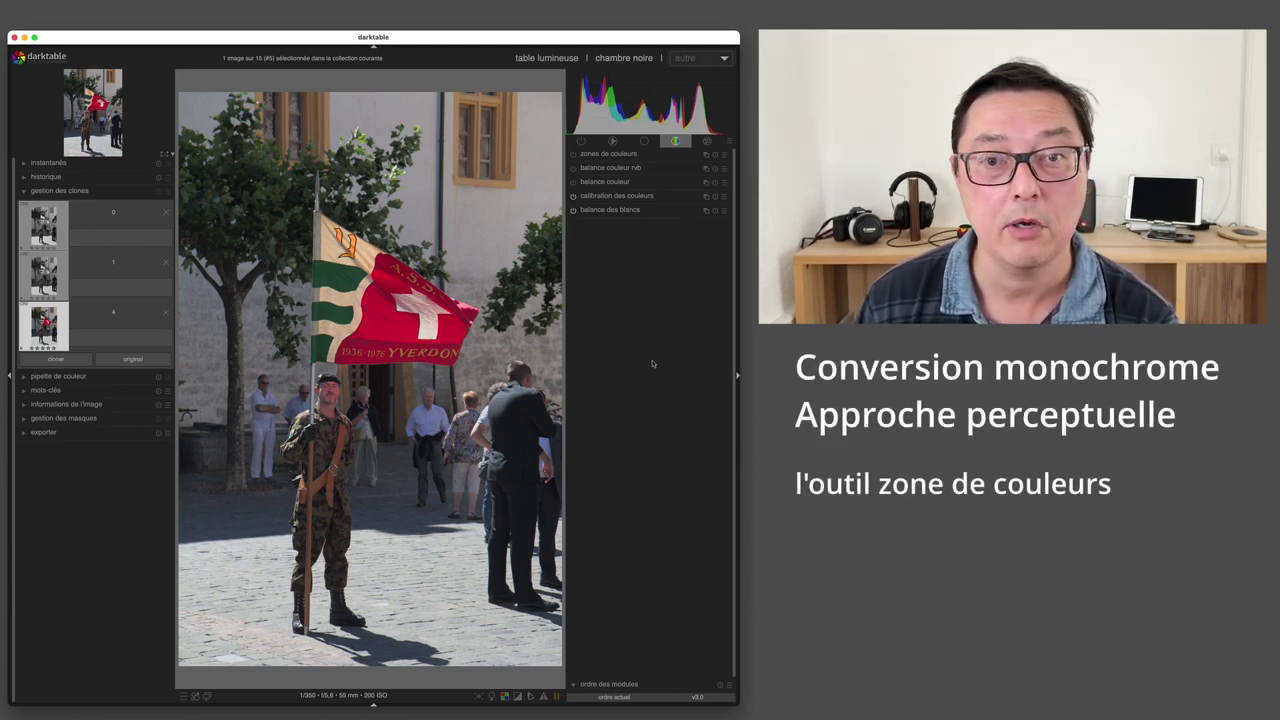
# Pull the colour zones saturation curve to the bottom across all hues, leaving the duplicate black and white
pyautogui.click(609, 154)
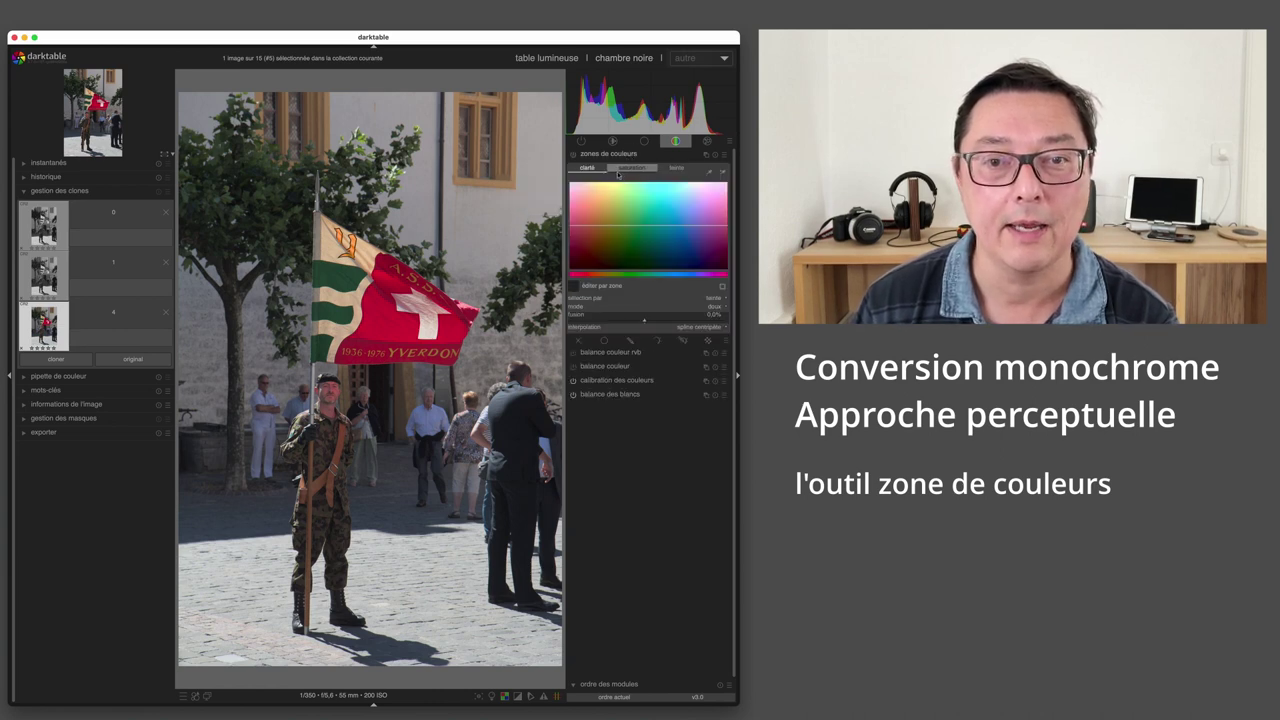
pyautogui.click(621, 171)
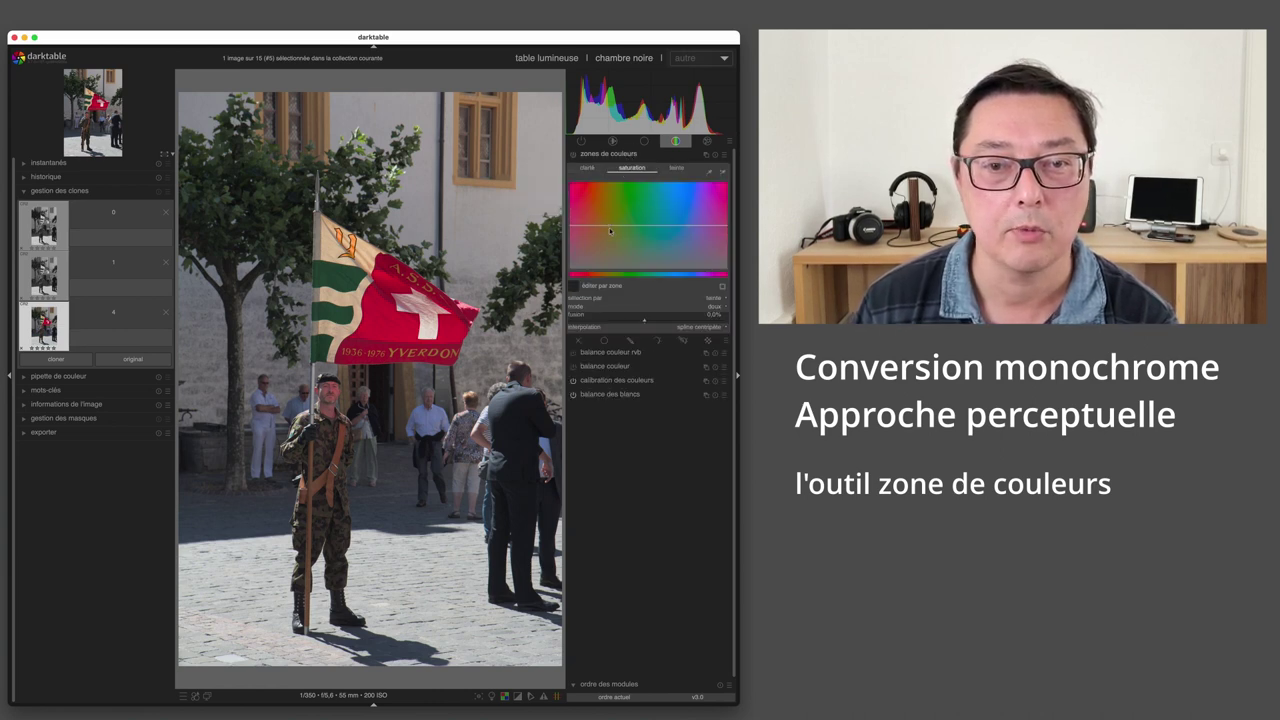
pyautogui.moveTo(610, 228); pyautogui.dragTo(610, 268)
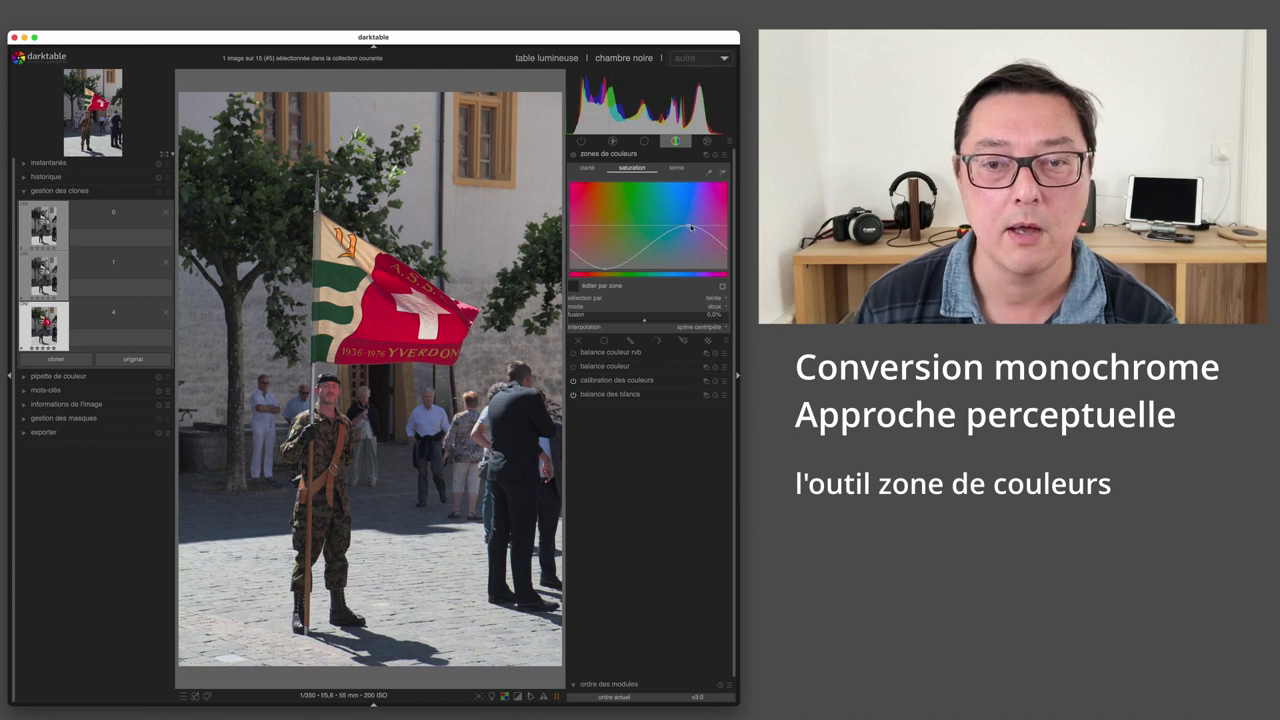
pyautogui.moveTo(690, 228); pyautogui.dragTo(687, 270)
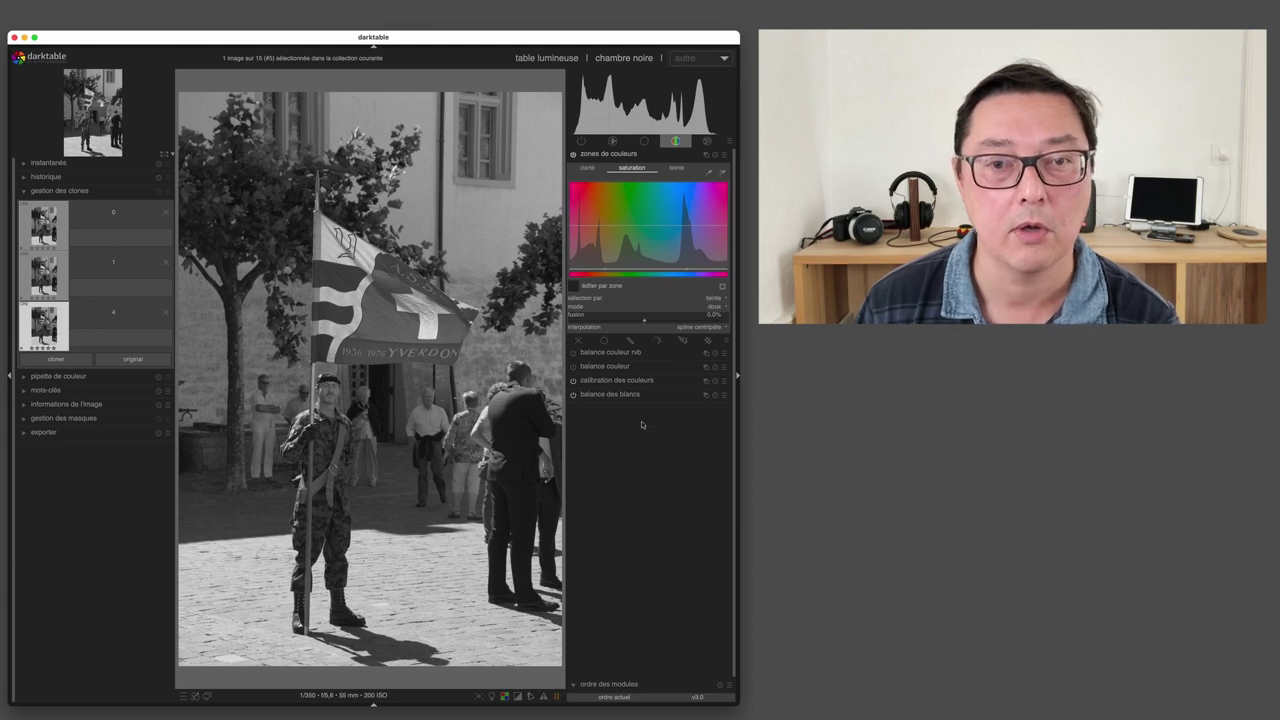
pyautogui.click(588, 168)
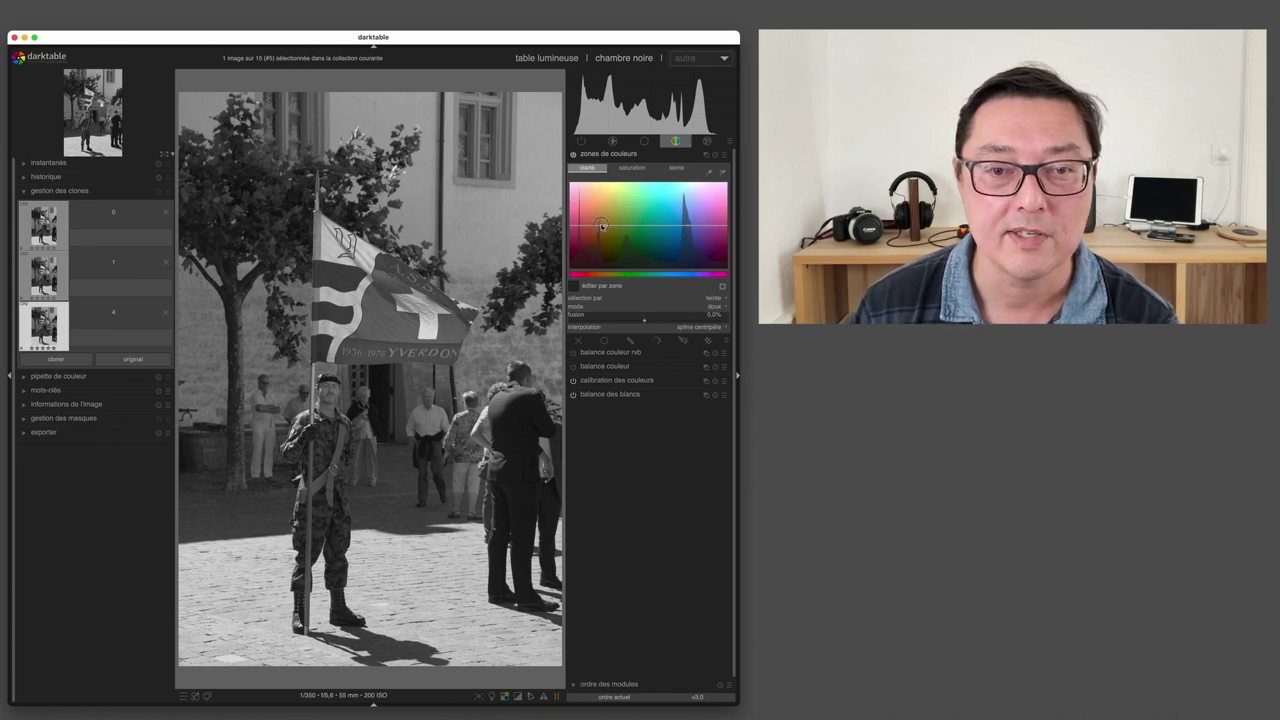
# Reshape the colour zones lightness curve: darken the reds, raise neighbouring hues, dip two other ranges
pyautogui.moveTo(595, 225); pyautogui.dragTo(589, 214)
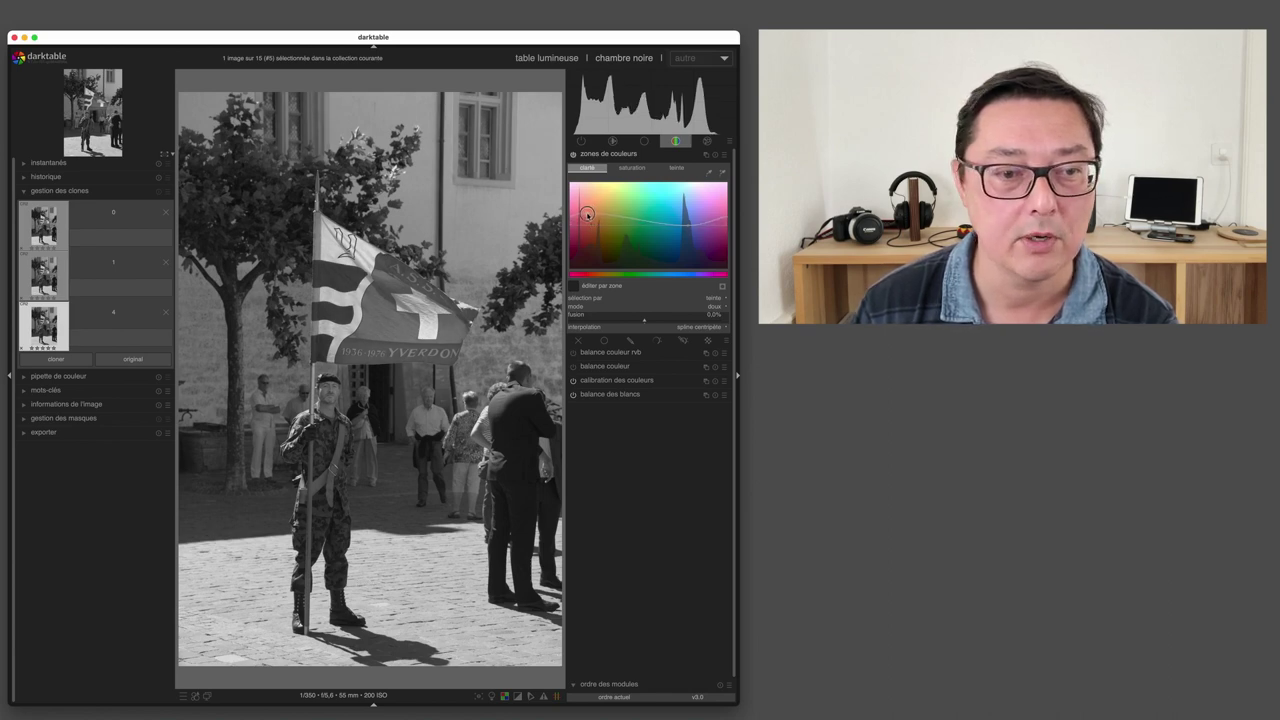
pyautogui.moveTo(587, 214)
pyautogui.mouseDown()
pyautogui.moveTo(586, 233)
pyautogui.moveTo(586, 219)
pyautogui.mouseUp()
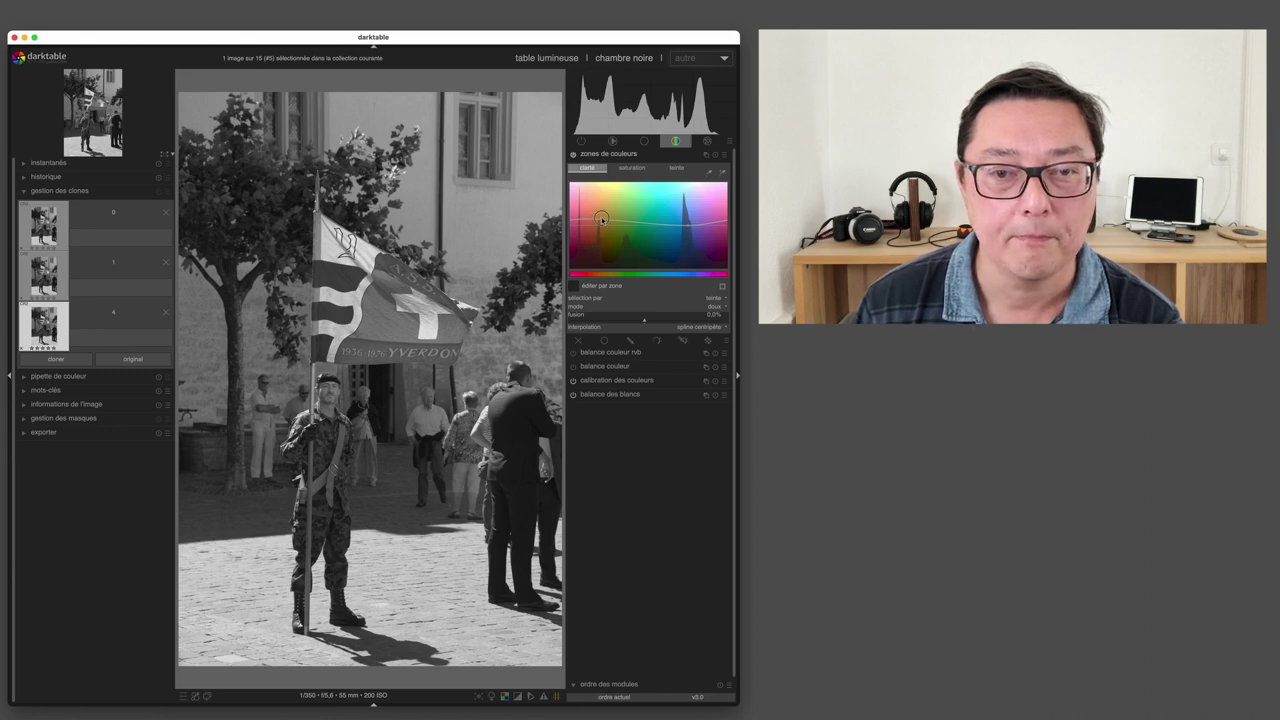
pyautogui.moveTo(602, 219); pyautogui.dragTo(602, 212)
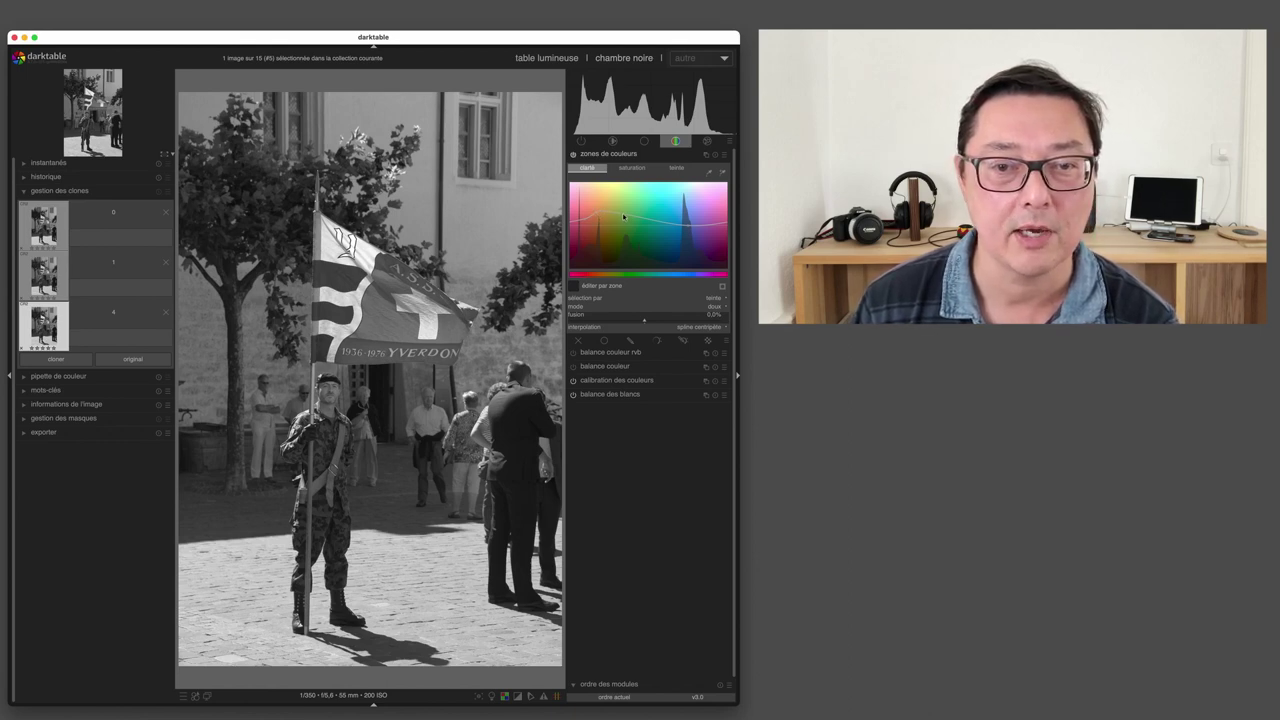
pyautogui.moveTo(622, 224); pyautogui.dragTo(622, 209)
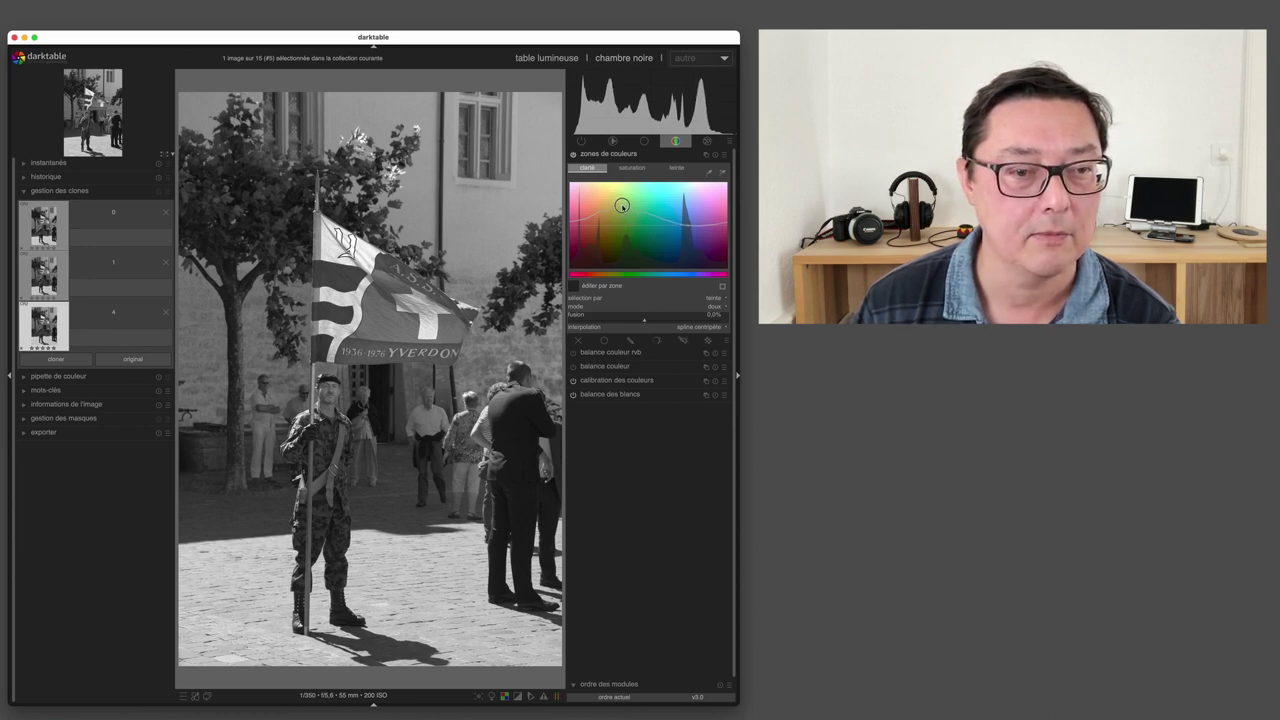
pyautogui.moveTo(622, 206); pyautogui.dragTo(622, 216)
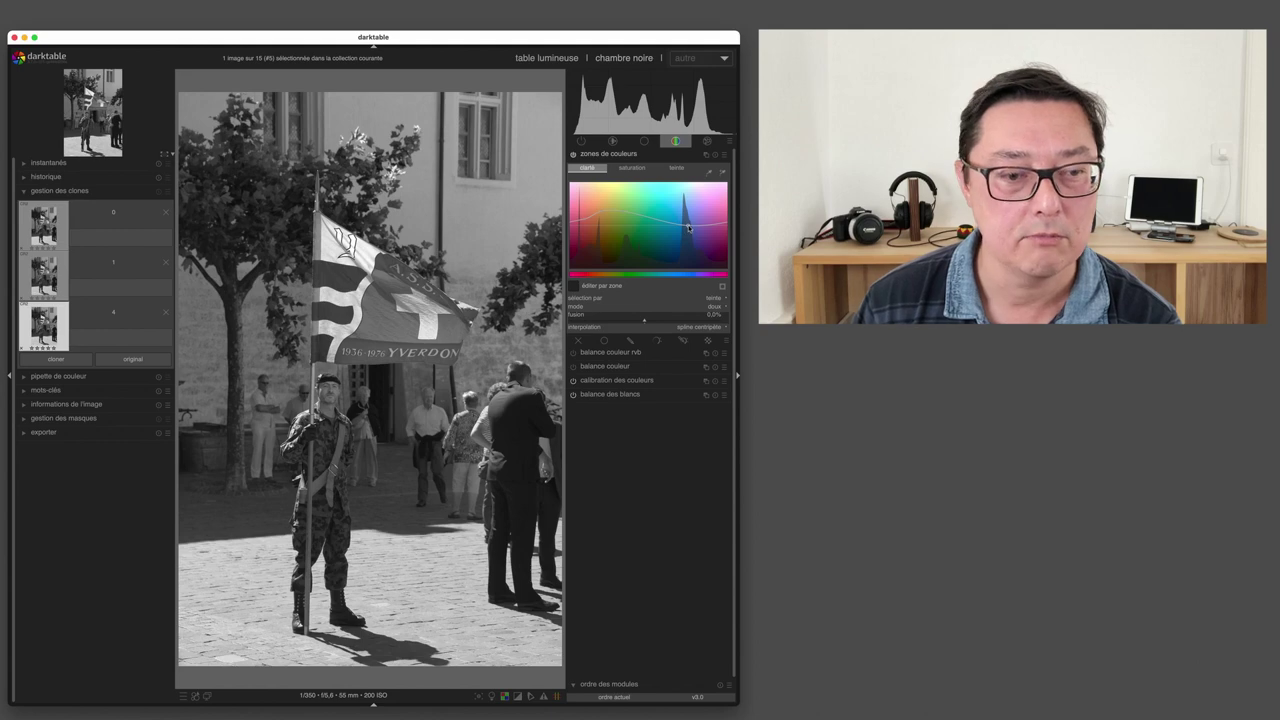
pyautogui.moveTo(688, 229); pyautogui.dragTo(688, 243)
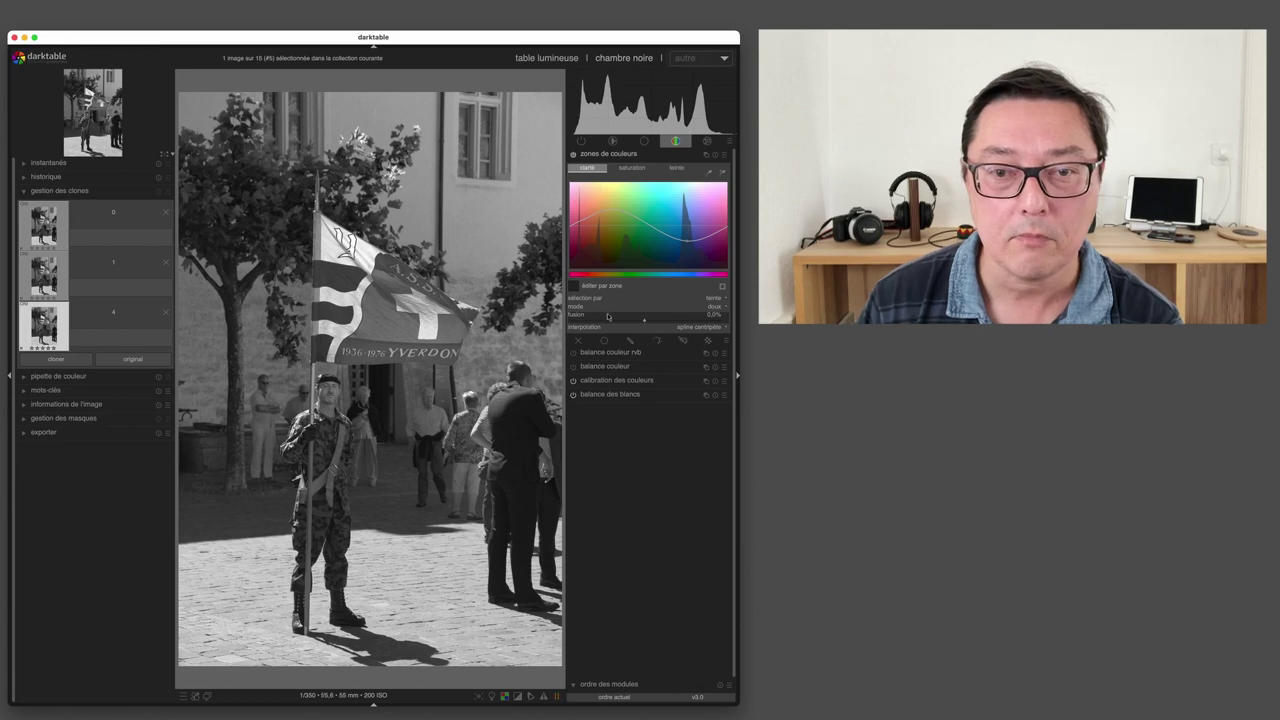
pyautogui.moveTo(652, 229); pyautogui.dragTo(652, 245)
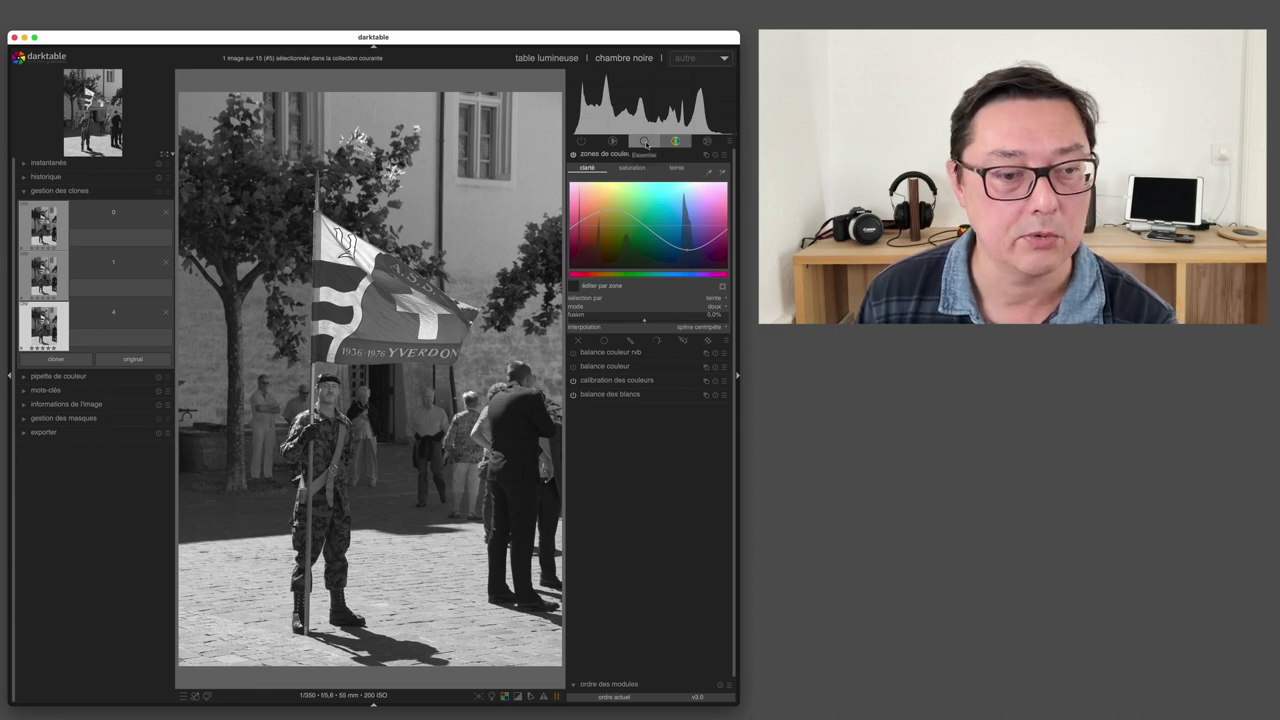
# Recentre the tone equalizer's mask exposure compensation in the masque tab
pyautogui.click(645, 143)
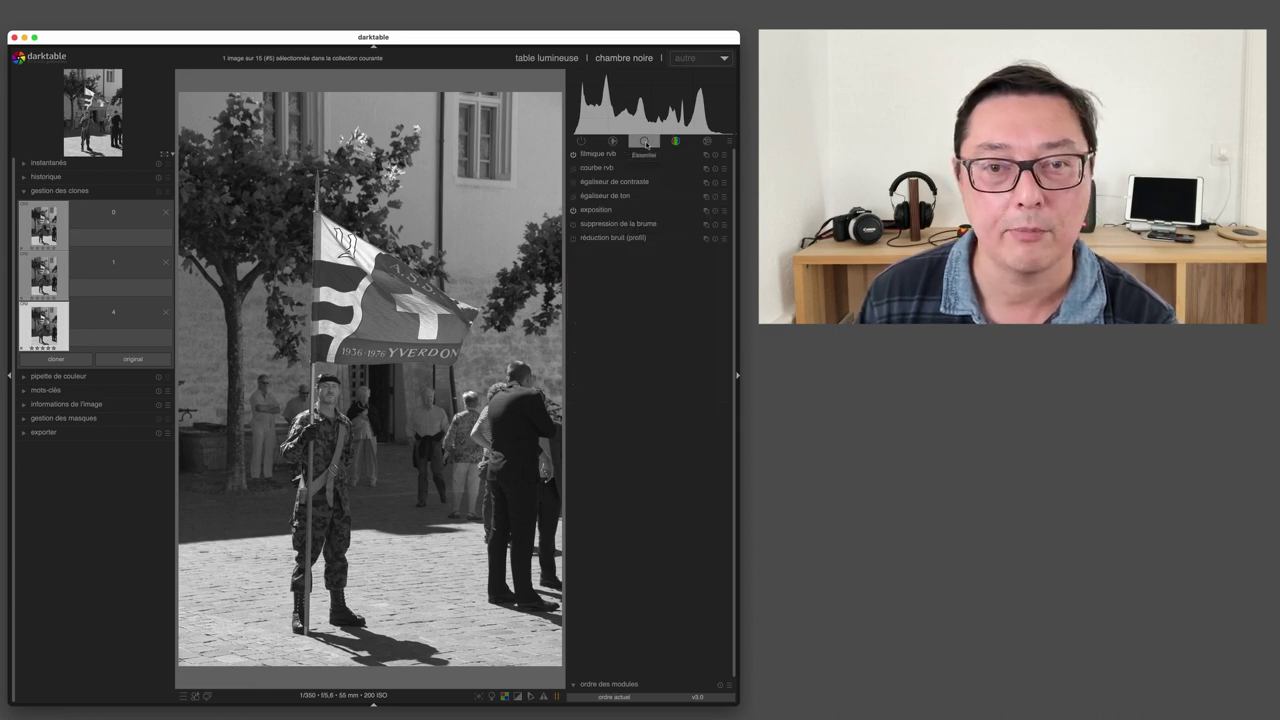
pyautogui.click(641, 197)
pyautogui.click(700, 210)
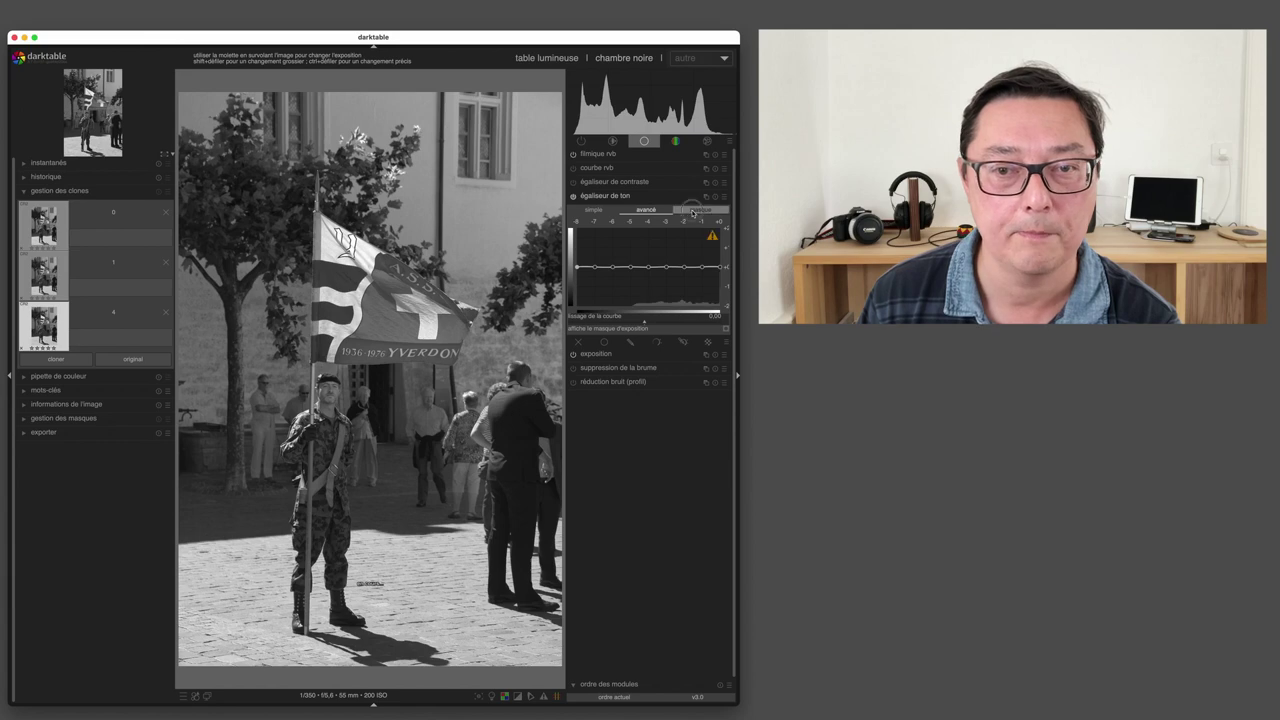
pyautogui.moveTo(650, 311); pyautogui.dragTo(618, 314)
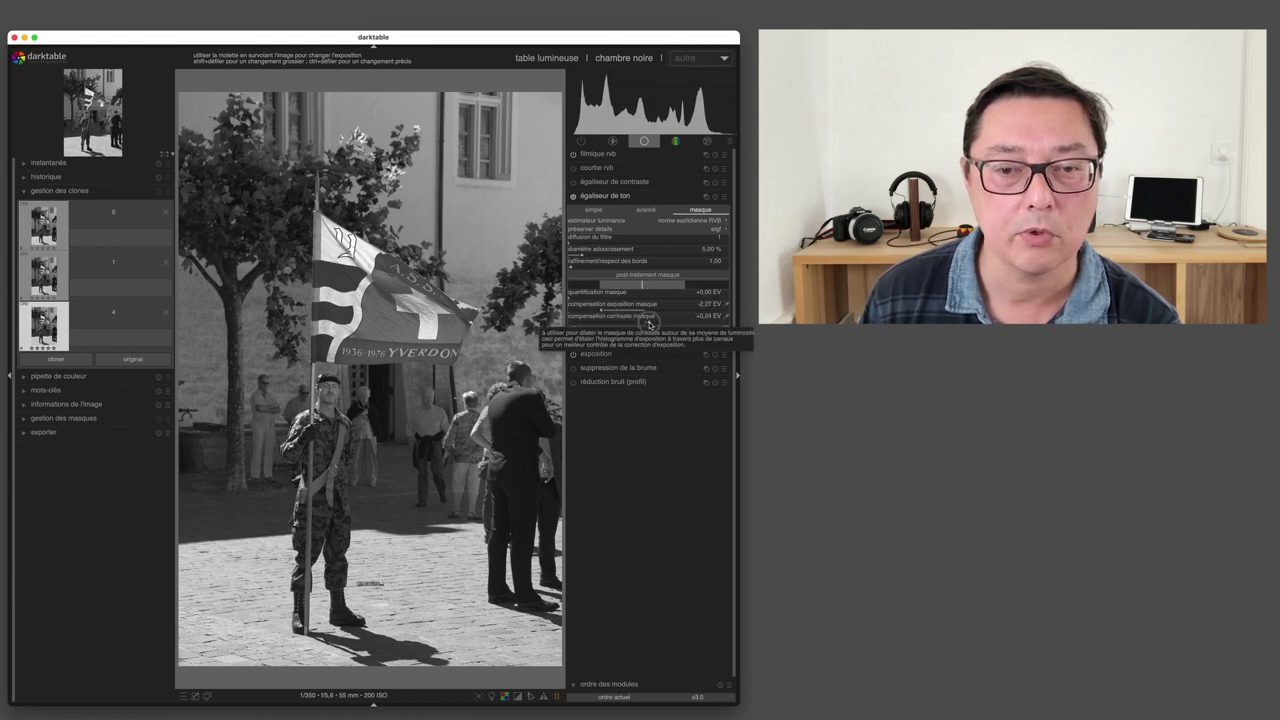
pyautogui.moveTo(601, 313); pyautogui.dragTo(605, 313)
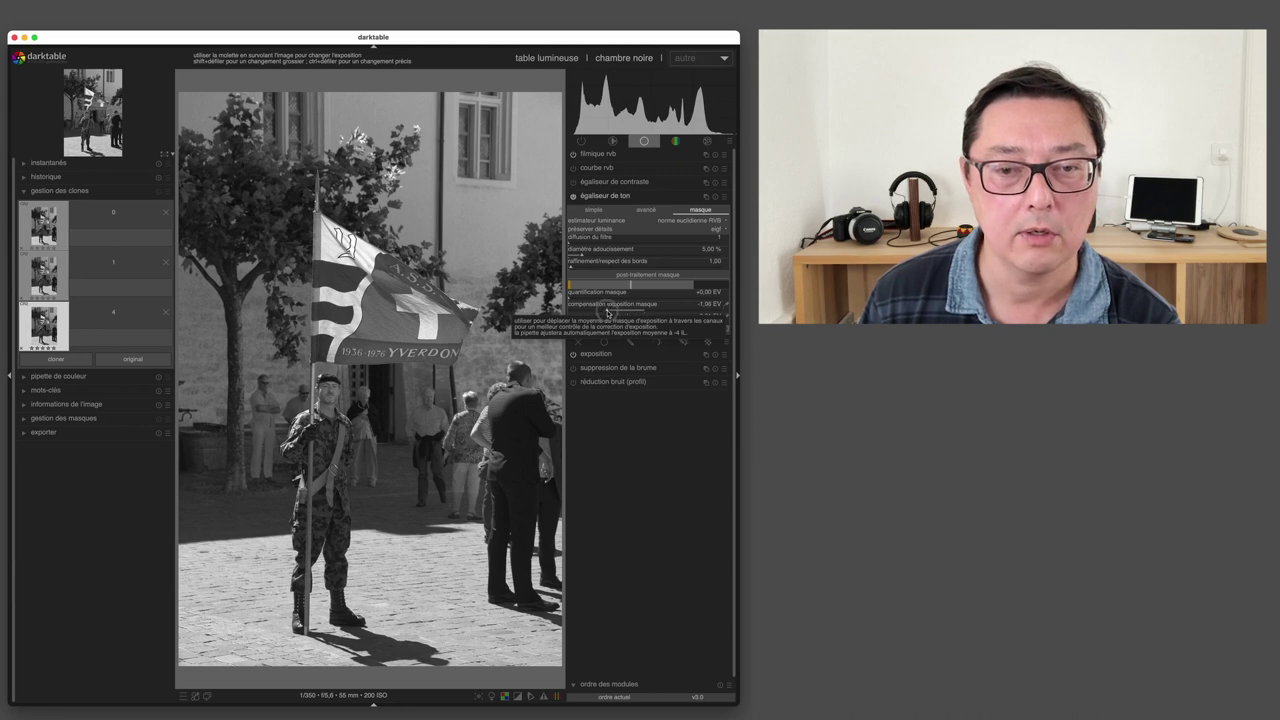
pyautogui.moveTo(605, 313); pyautogui.dragTo(622, 314)
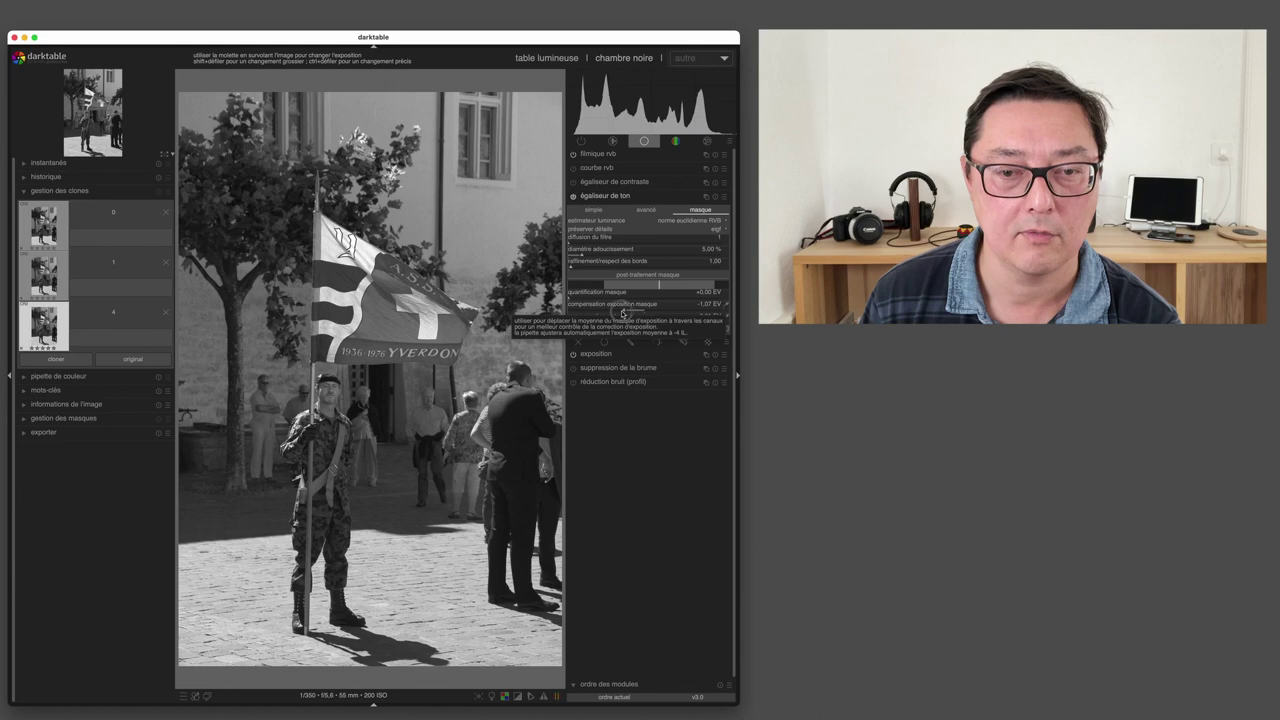
# Lower the tone equalizer curve in the avancé tab to darken highlights and shadows
pyautogui.click(645, 210)
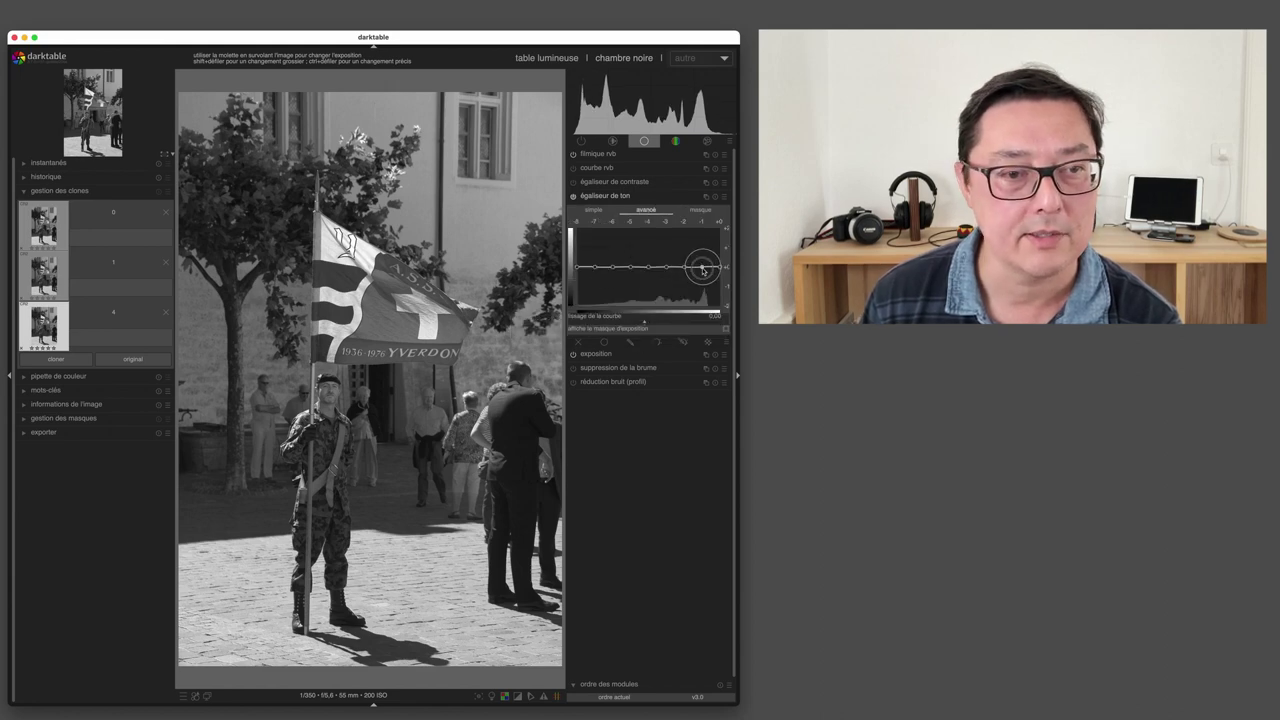
pyautogui.moveTo(703, 270); pyautogui.dragTo(688, 278)
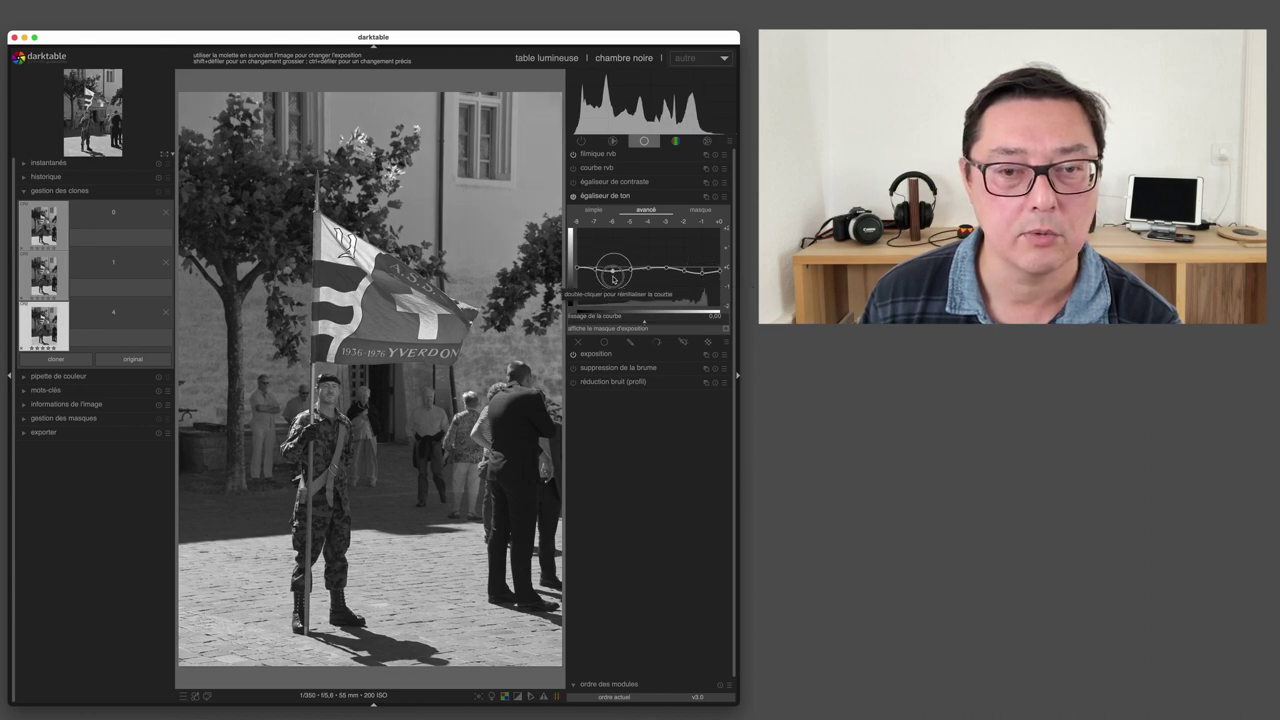
pyautogui.moveTo(614, 278); pyautogui.dragTo(648, 270)
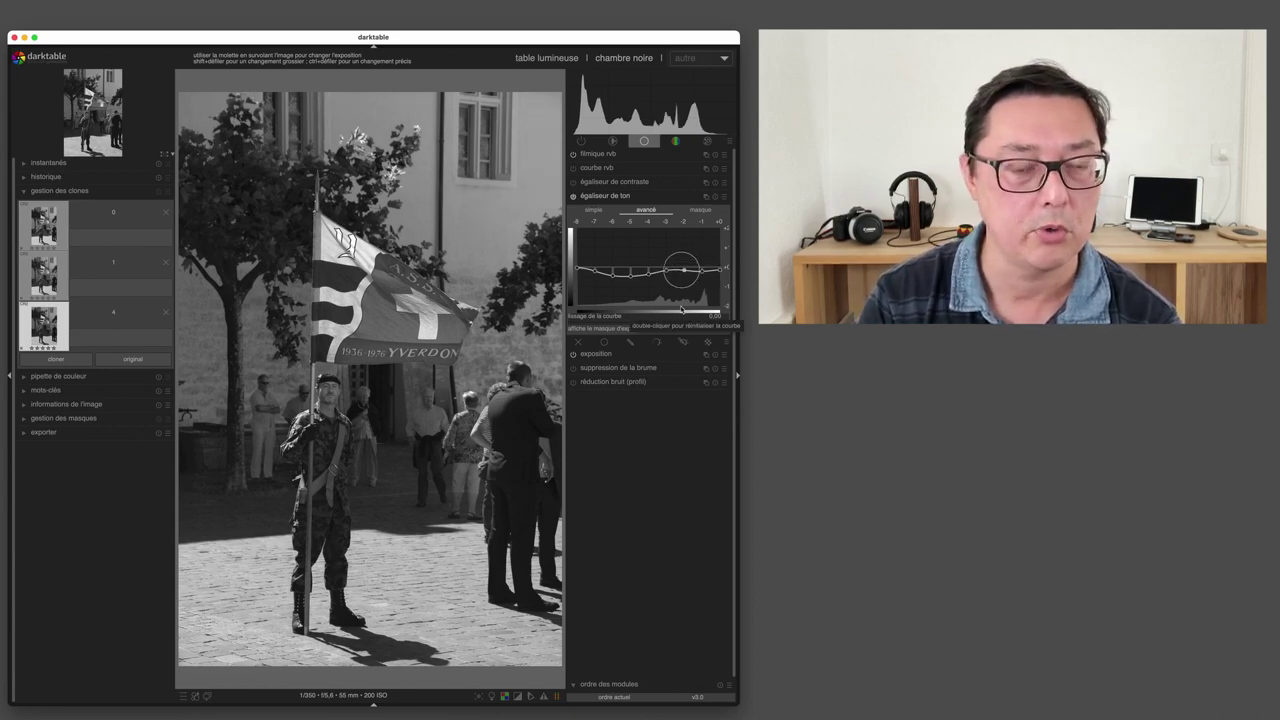
# Inspect the contrast equalizer, then return to colour zones in the colour module group
pyautogui.click(648, 183)
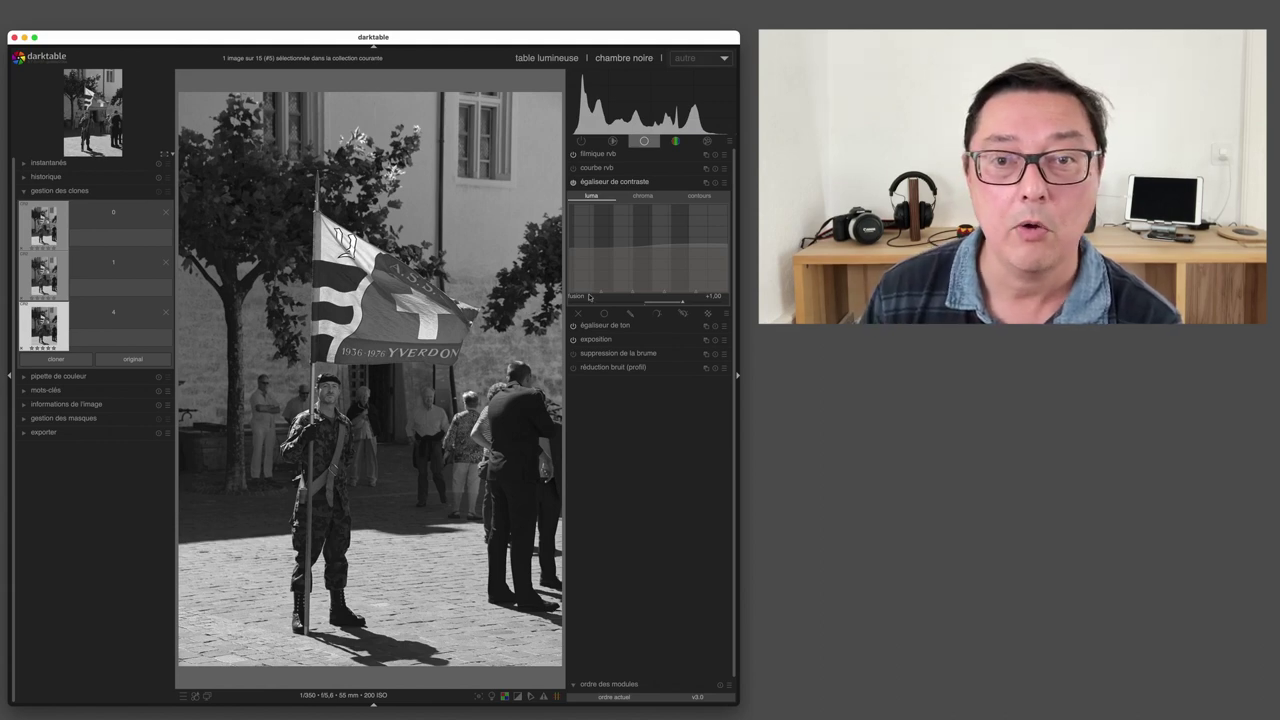
pyautogui.click(676, 142)
pyautogui.click(633, 155)
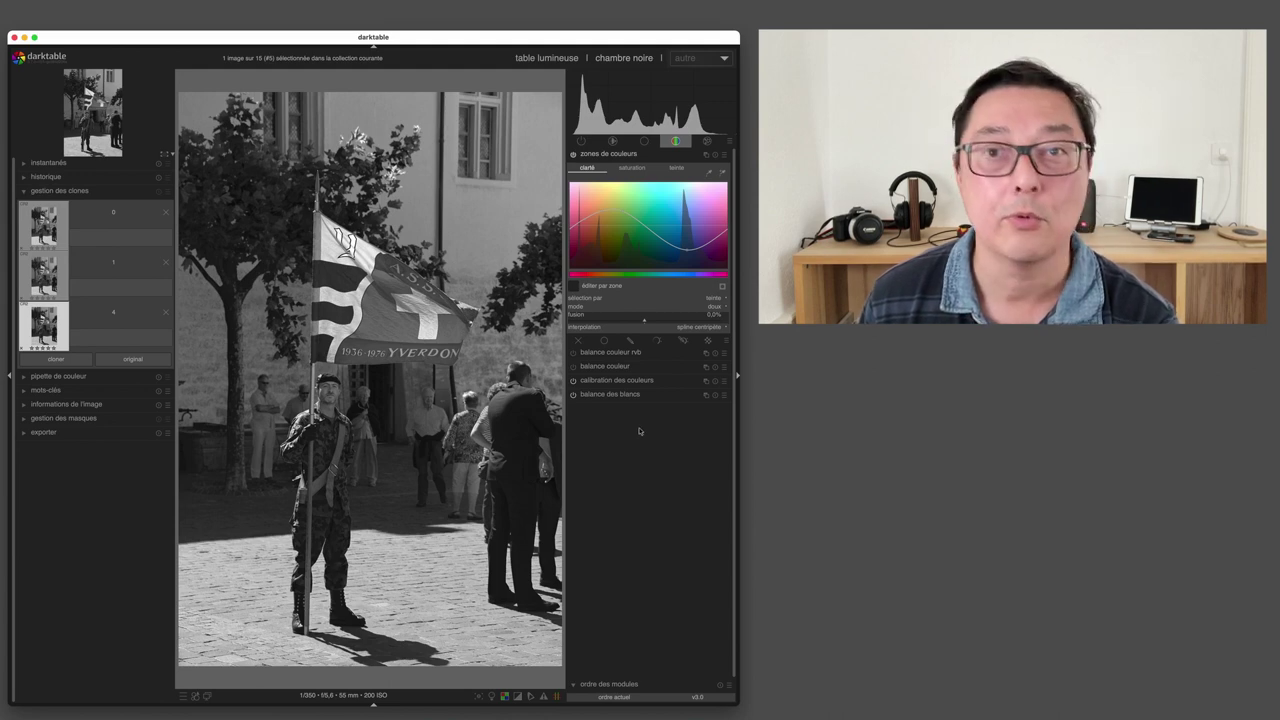
# Create a fourth unedited colour duplicate and review the dématriçage method options
pyautogui.click(131, 359)
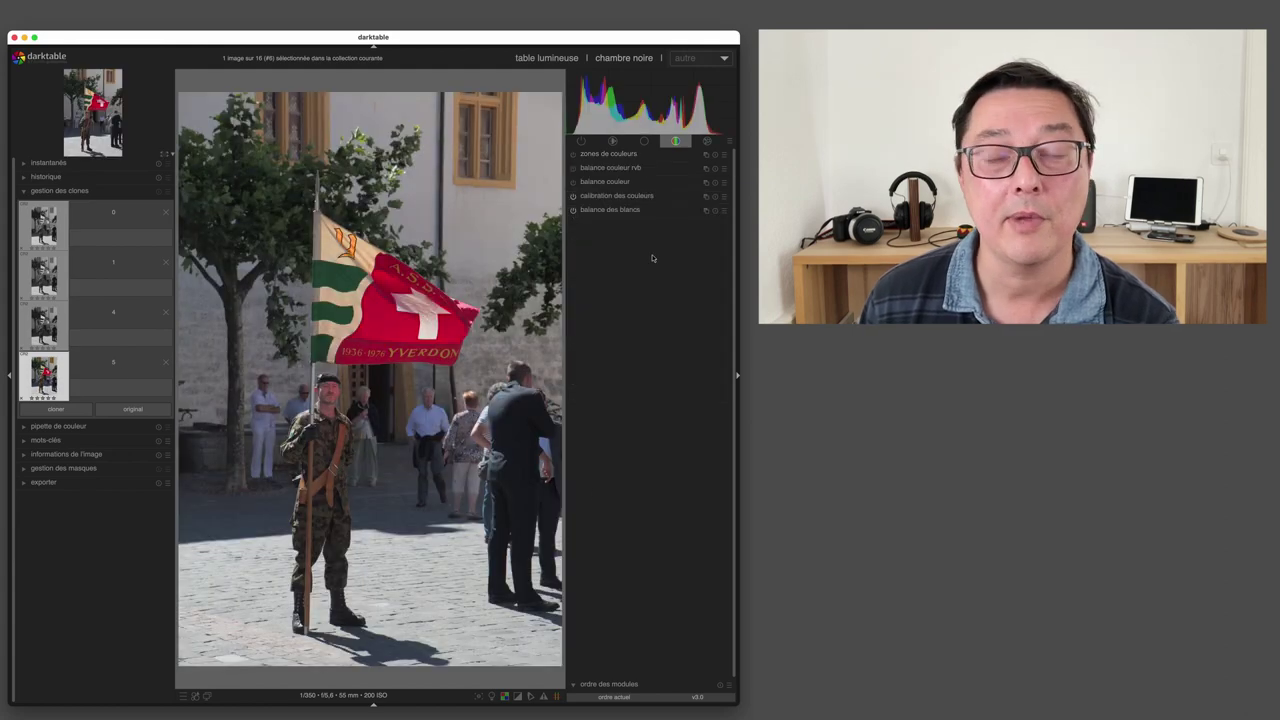
pyautogui.click(583, 143)
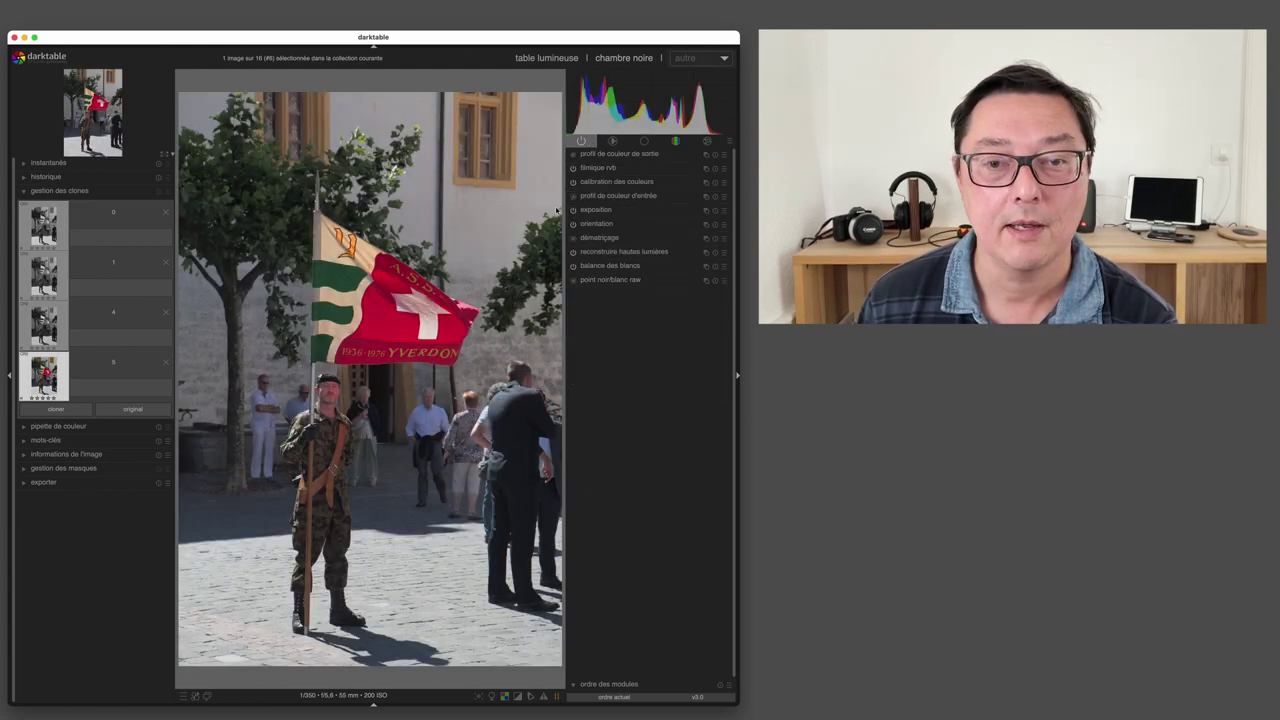
pyautogui.click(657, 238)
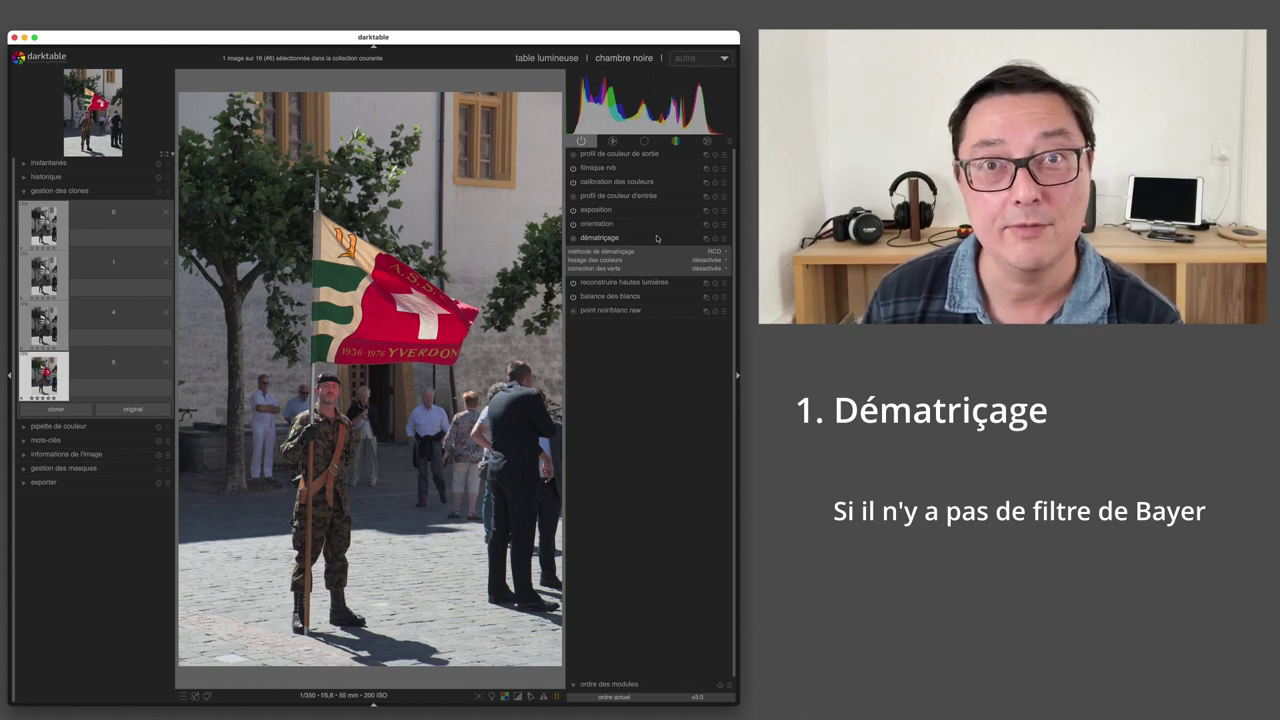
pyautogui.click(713, 251)
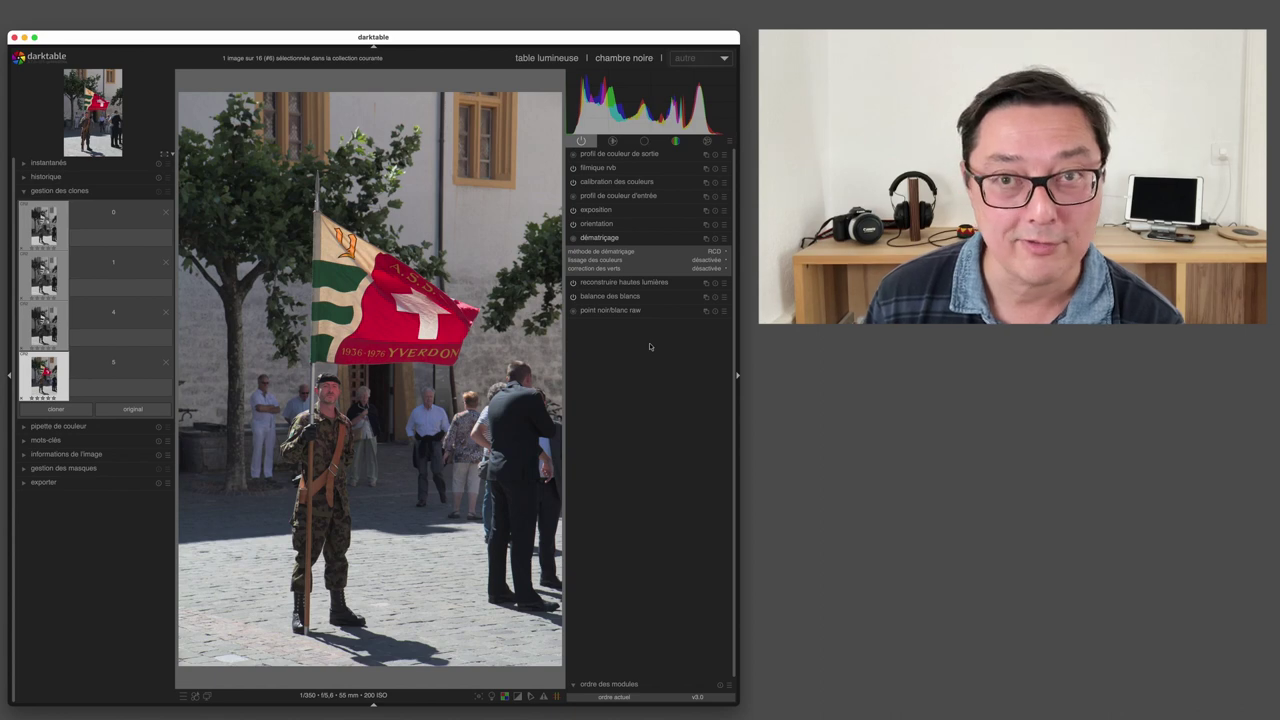
pyautogui.click(675, 140)
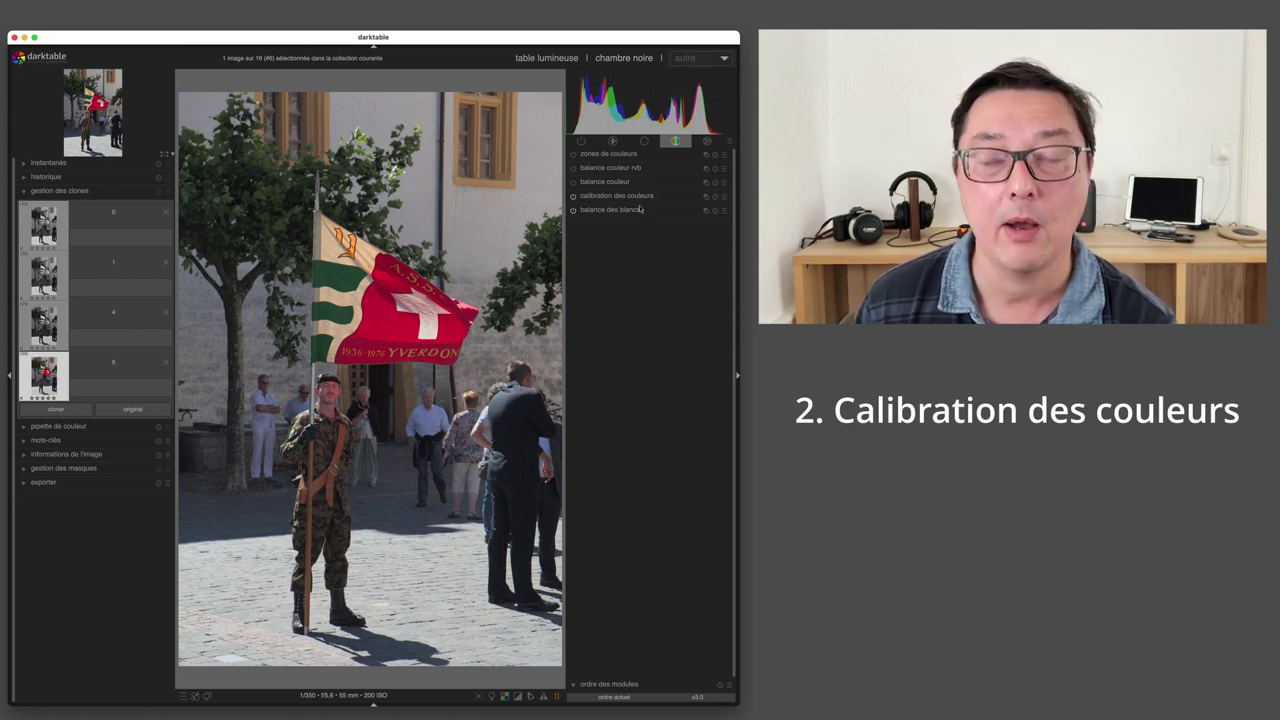
# Set color calibration's gray-tab R/G/B weights, then apply the B&W : ILFORD DELTA 100 preset
pyautogui.click(663, 197)
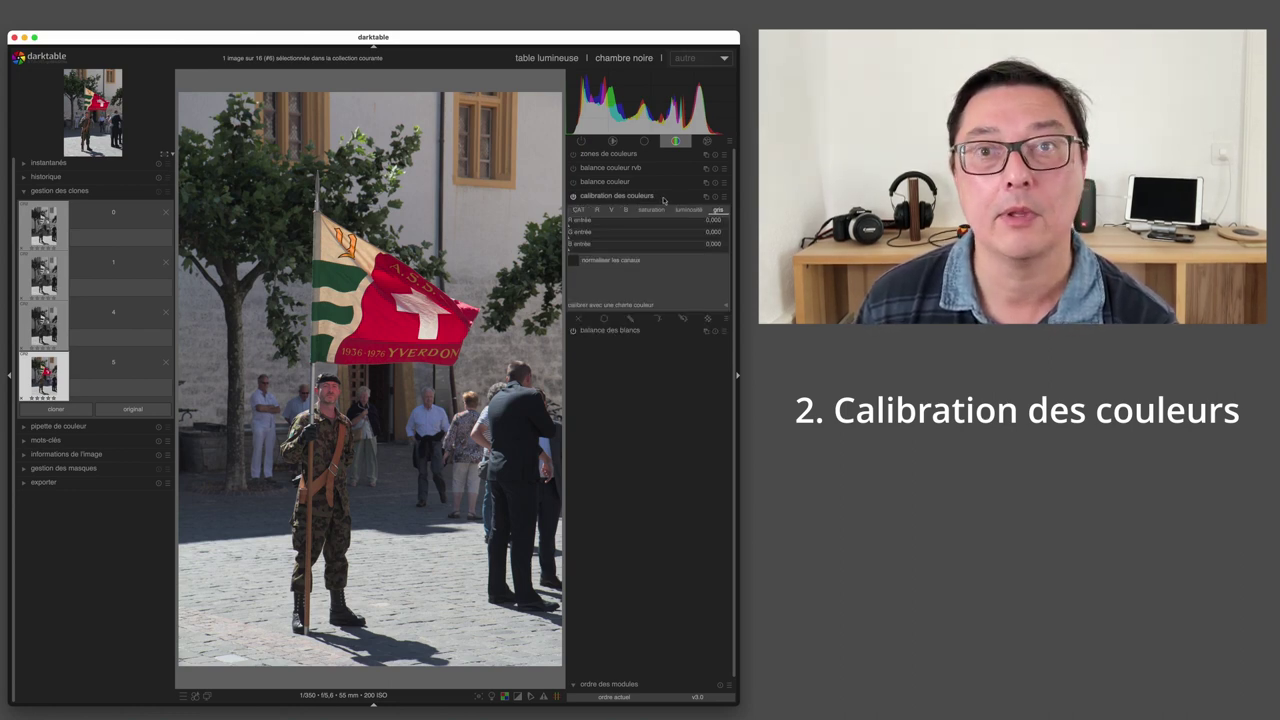
pyautogui.click(717, 209)
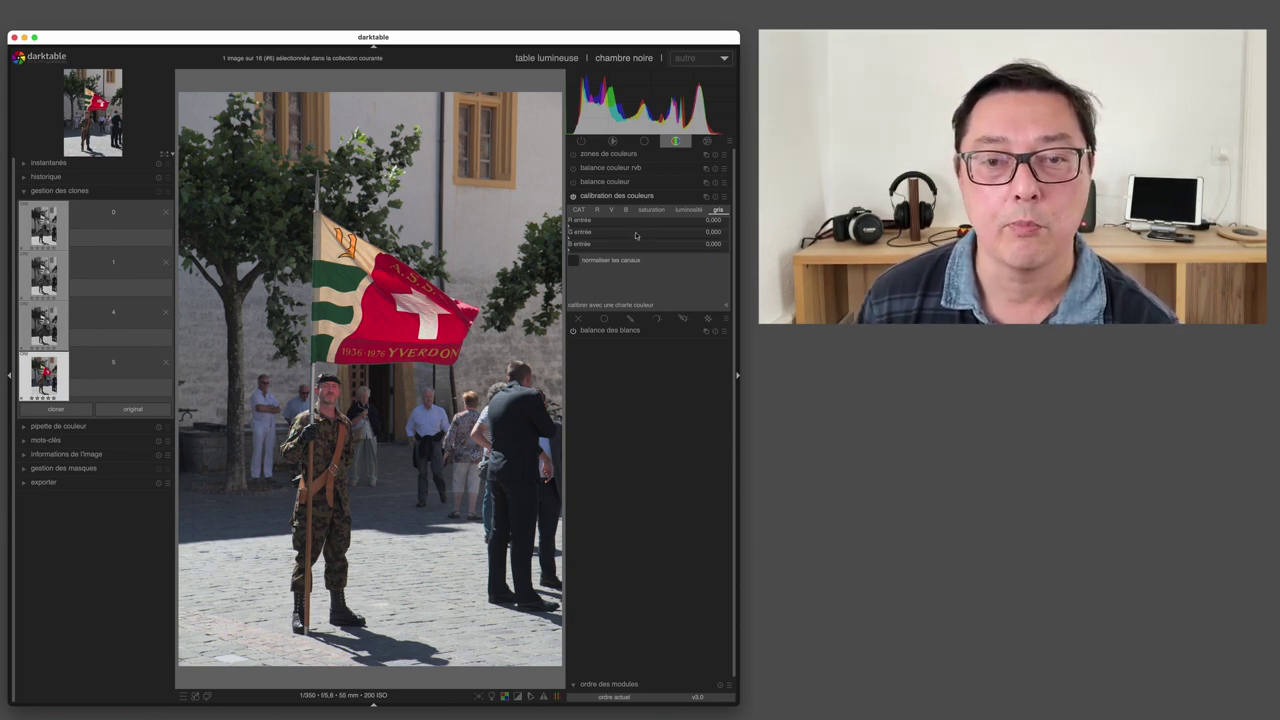
pyautogui.click(634, 224)
pyautogui.click(634, 249)
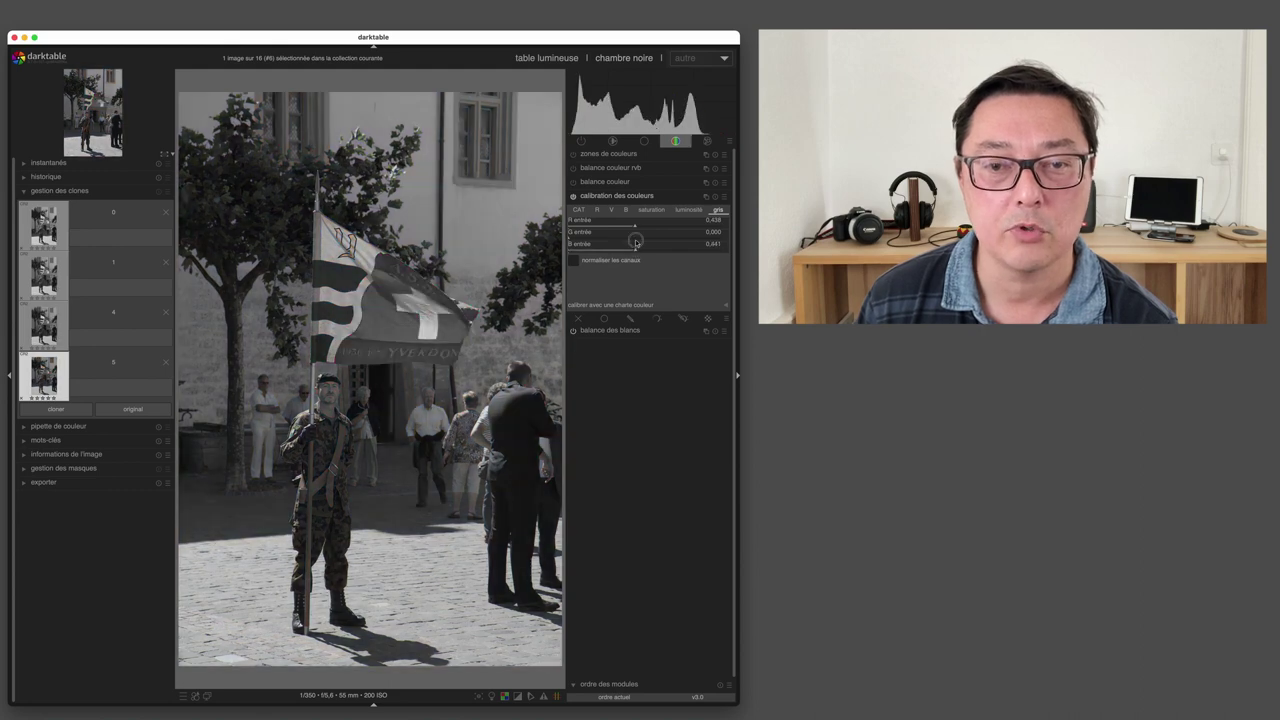
pyautogui.click(635, 241)
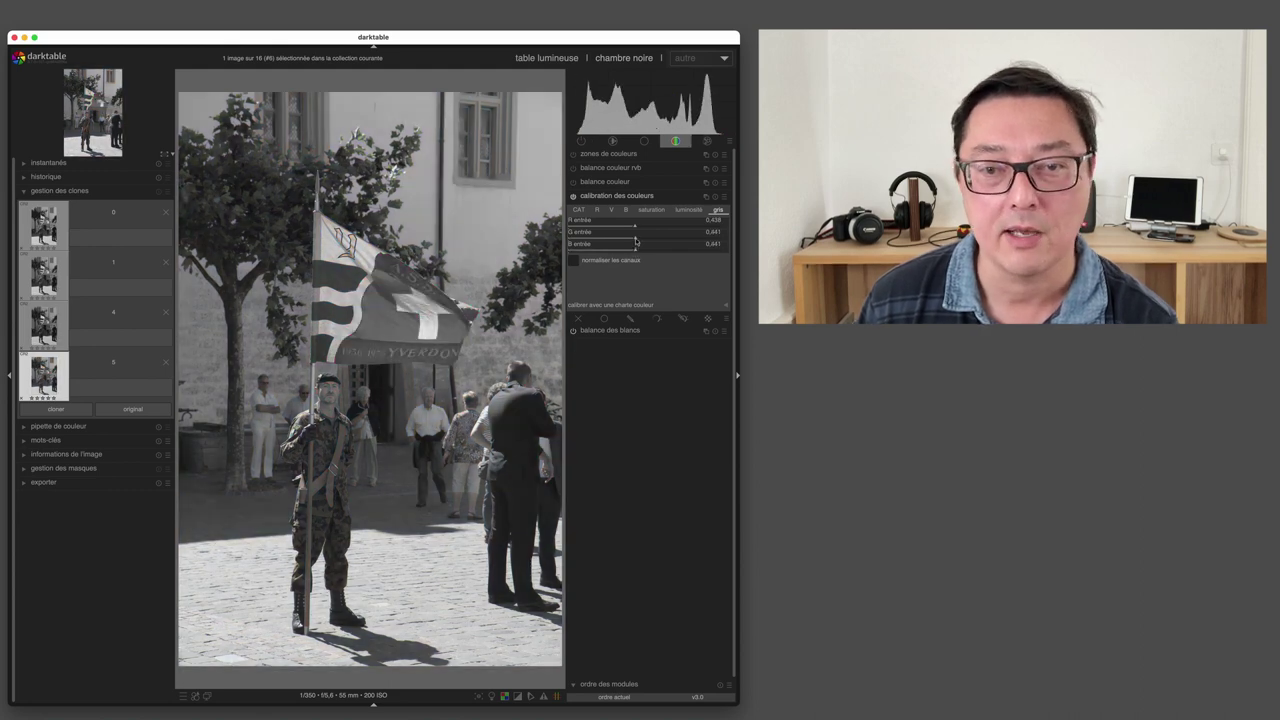
pyautogui.click(640, 246)
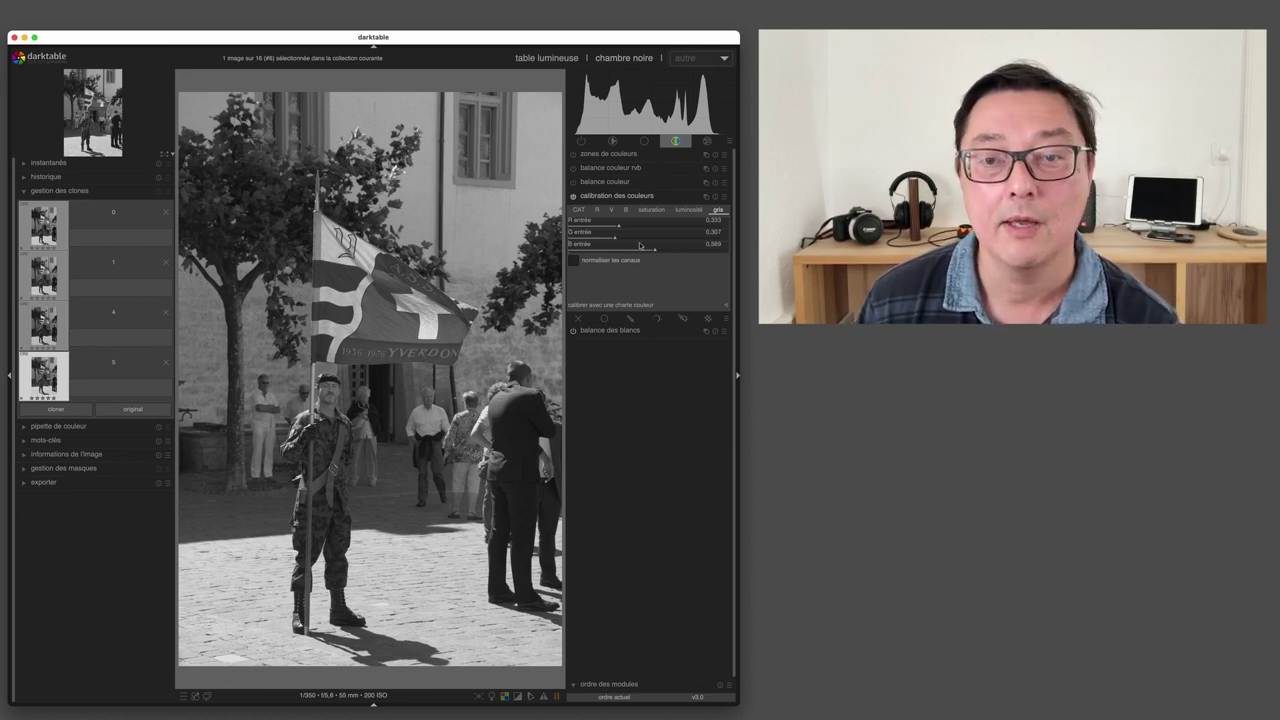
pyautogui.rightClick(640, 246)
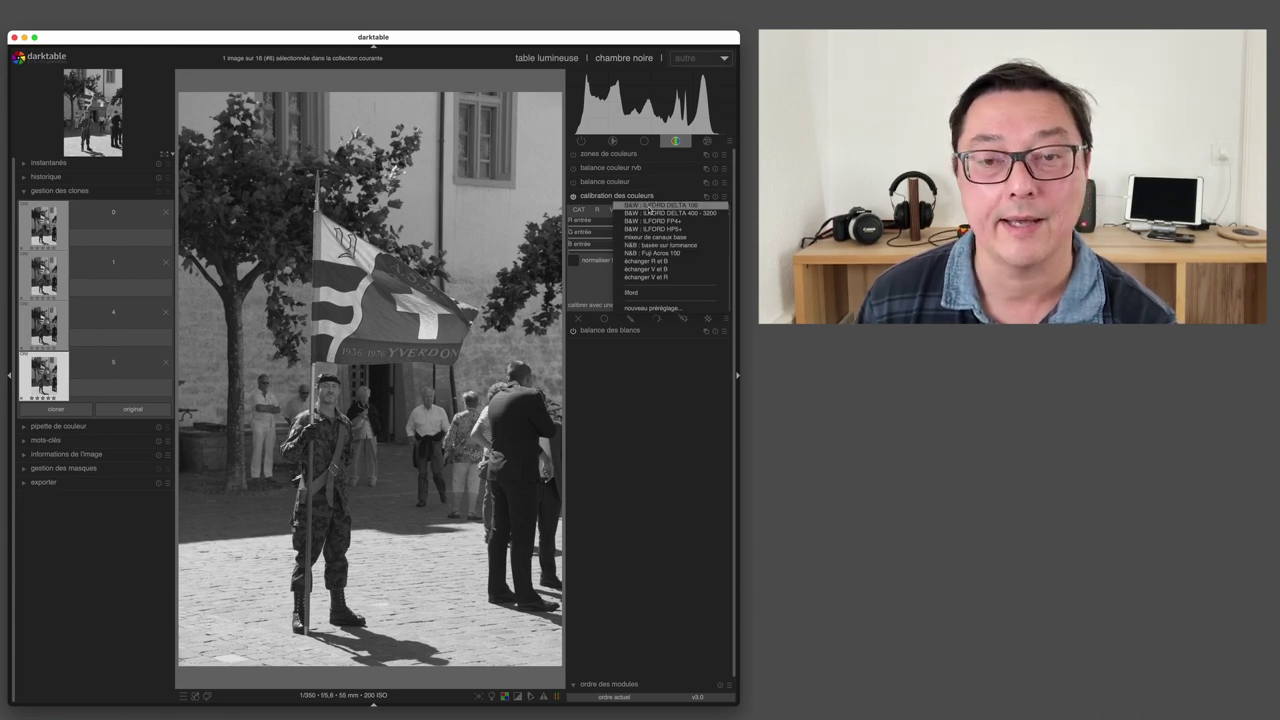
pyautogui.click(650, 208)
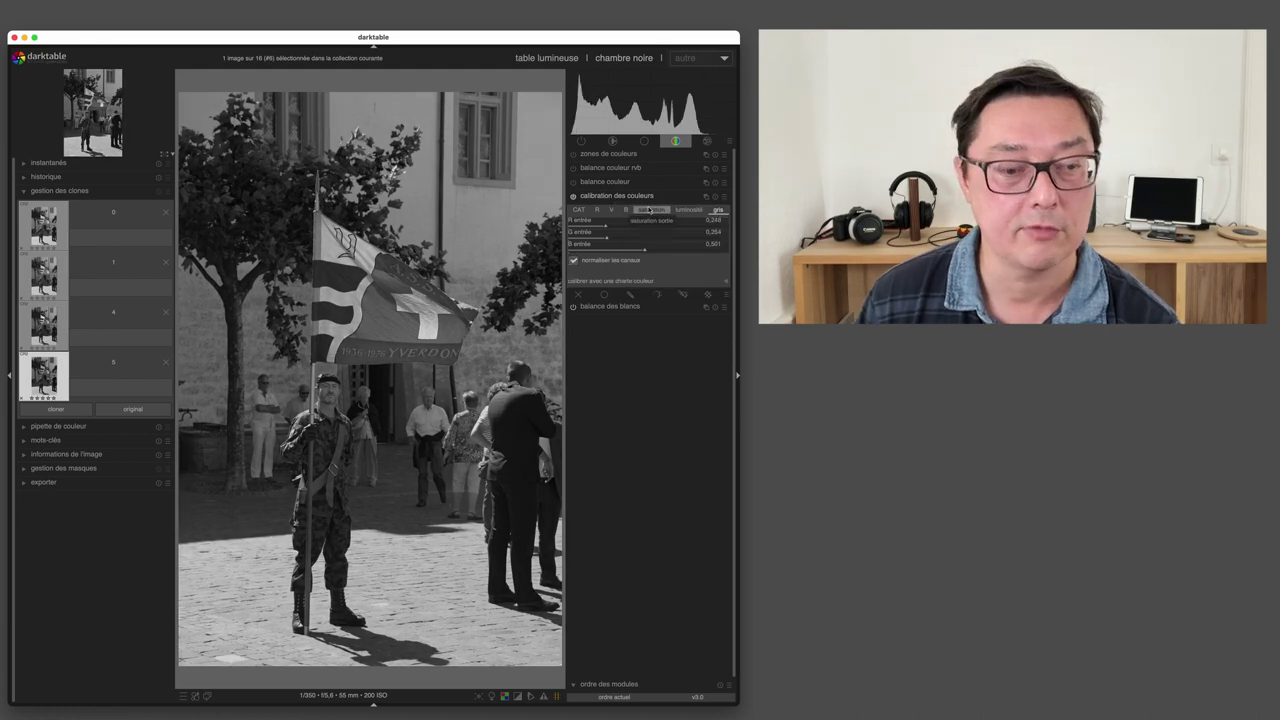
# Lower filmic rgb's white relative exposure and set black to about -6.99 IL, latitude 31.81 %
pyautogui.click(644, 142)
pyautogui.click(615, 154)
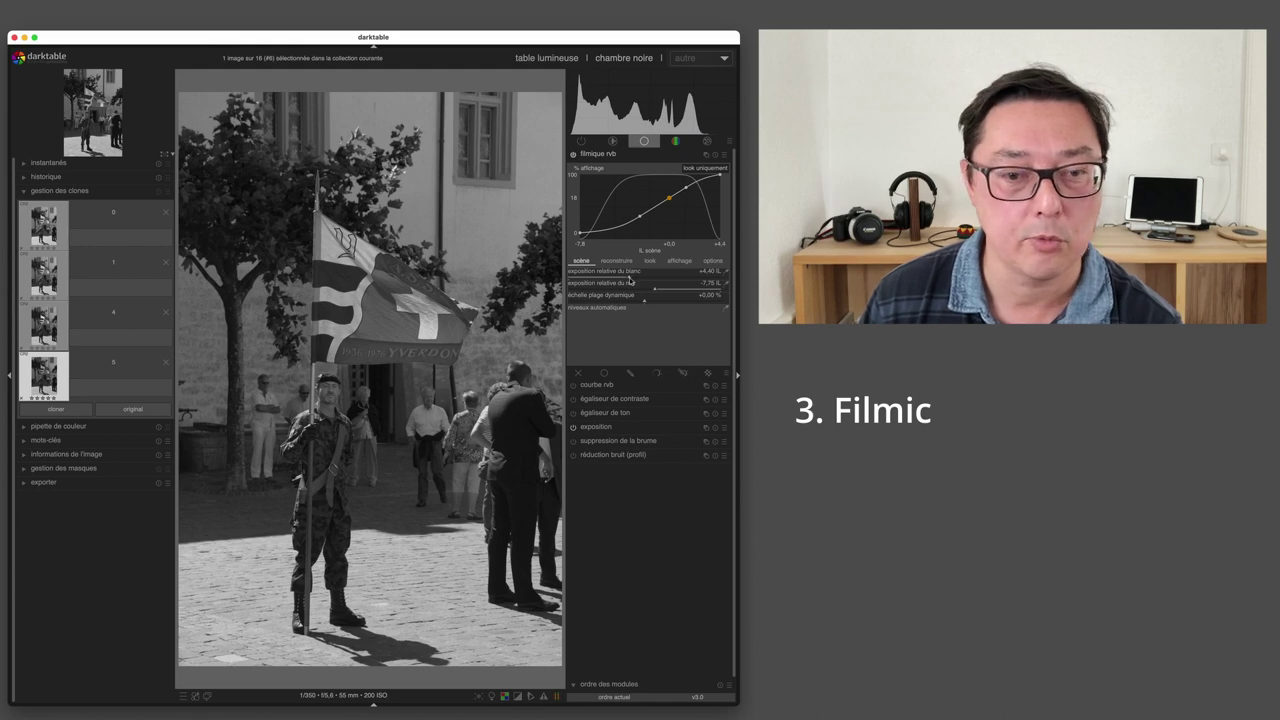
pyautogui.moveTo(630, 275)
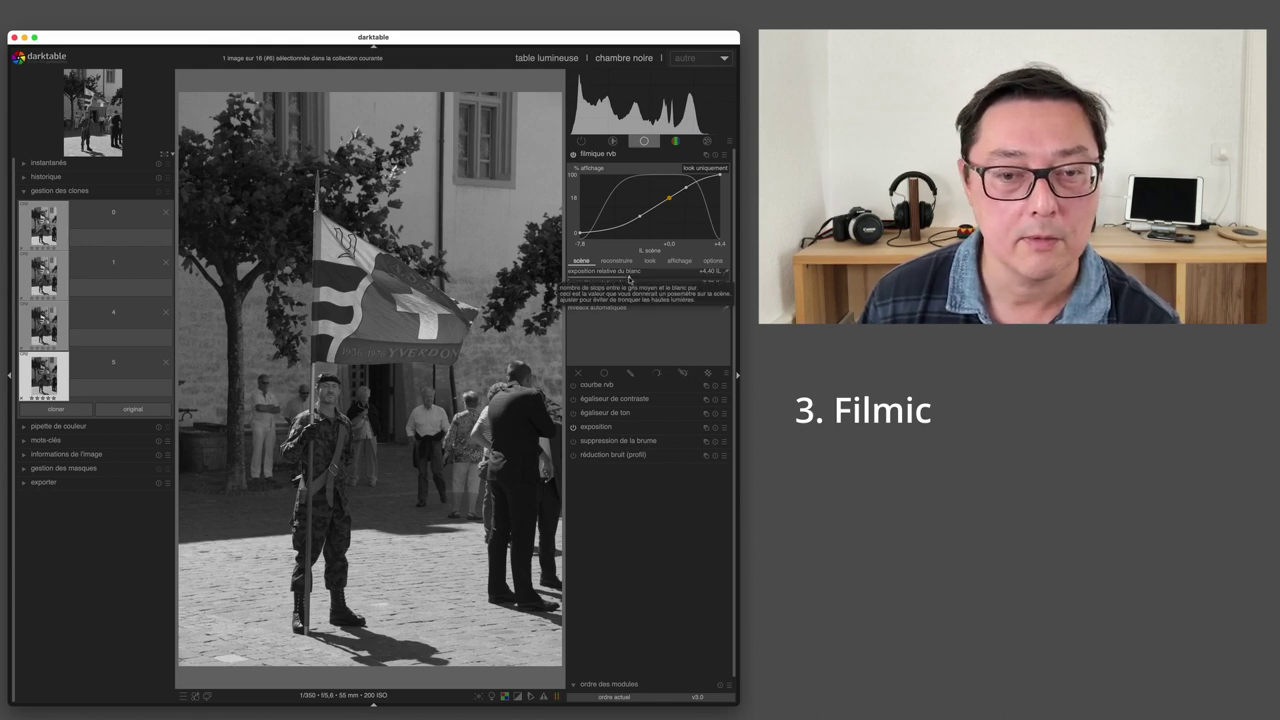
pyautogui.moveTo(629, 279)
pyautogui.mouseDown()
pyautogui.moveTo(613, 279)
pyautogui.moveTo(634, 278)
pyautogui.mouseUp()
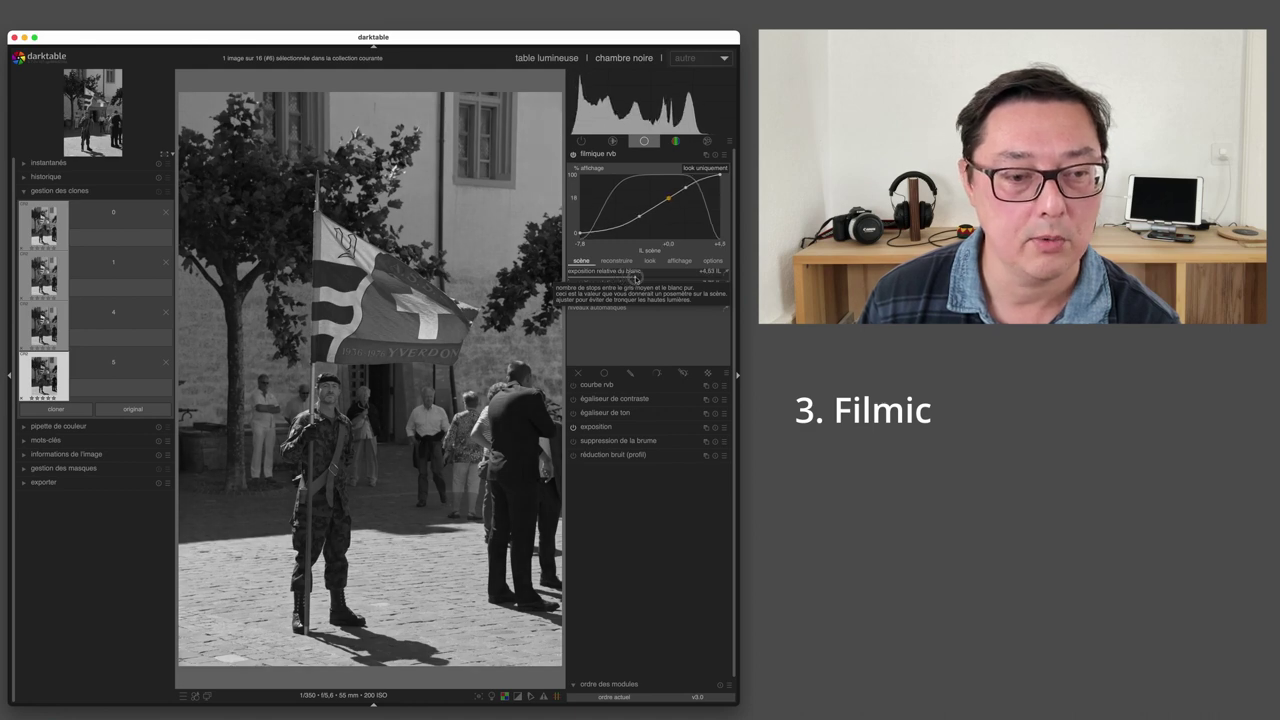
pyautogui.moveTo(656, 289); pyautogui.dragTo(675, 290)
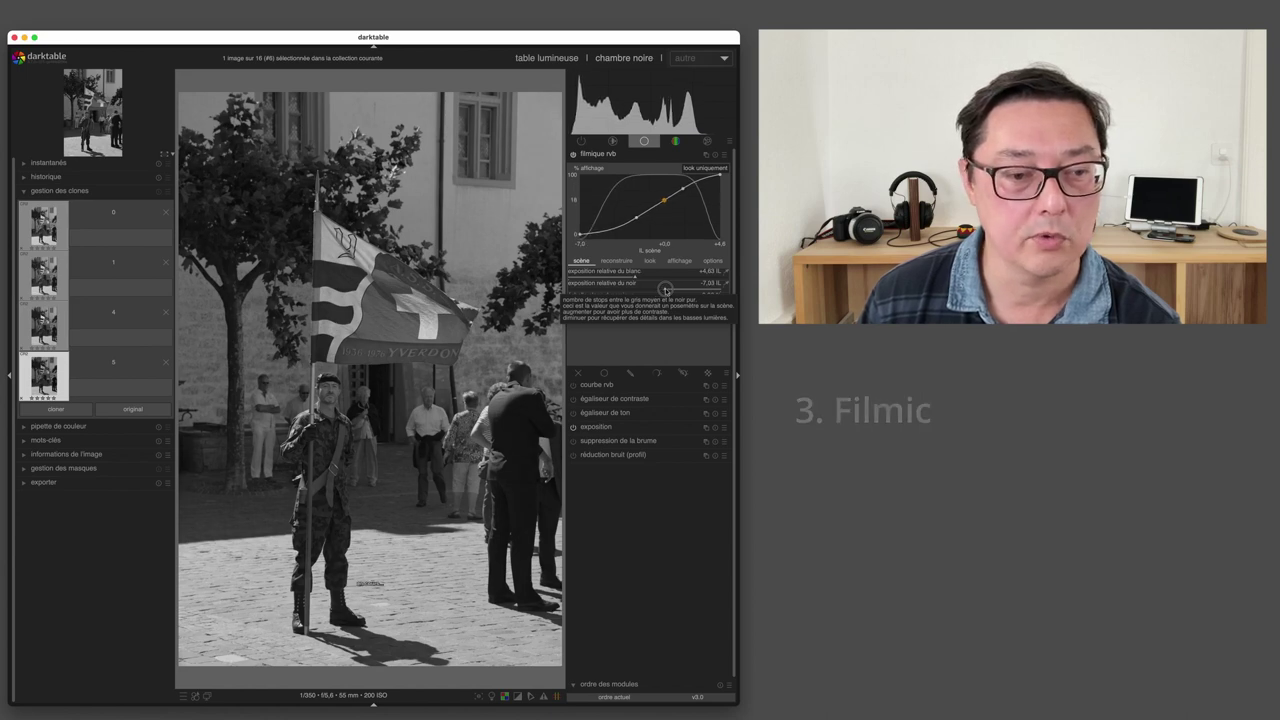
pyautogui.moveTo(665, 289); pyautogui.dragTo(667, 289)
pyautogui.click(650, 260)
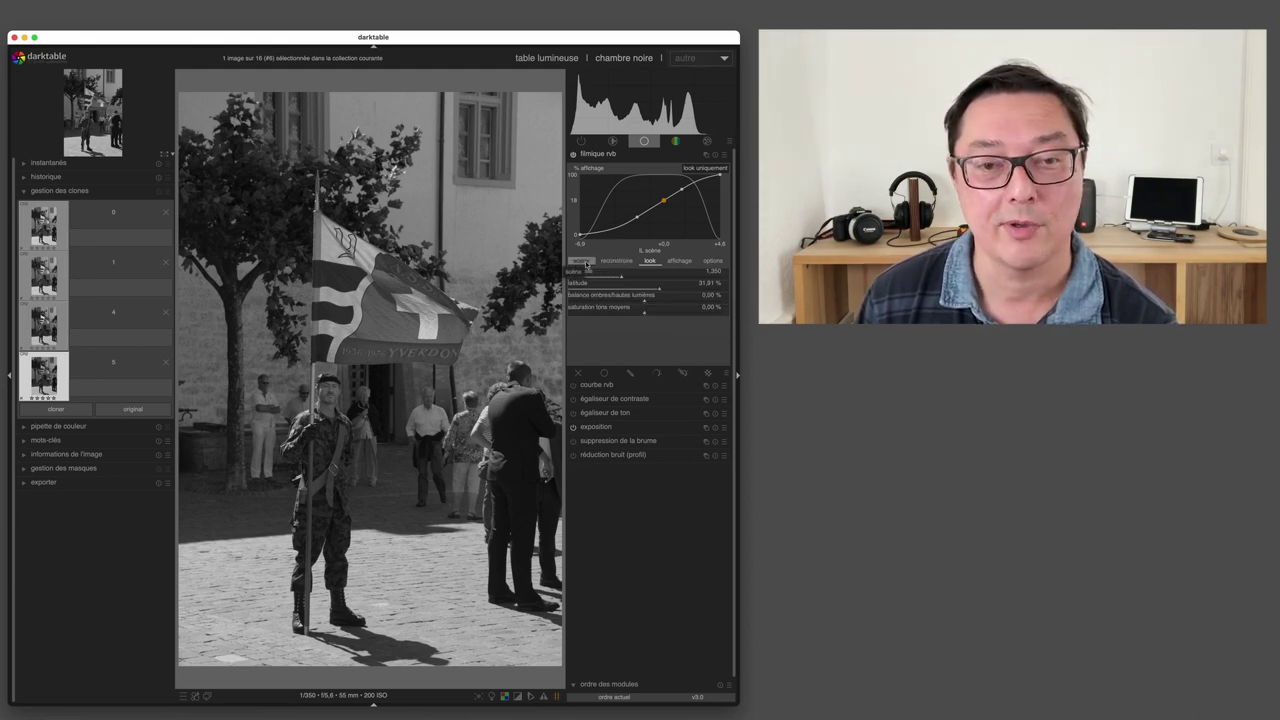
pyautogui.click(600, 153)
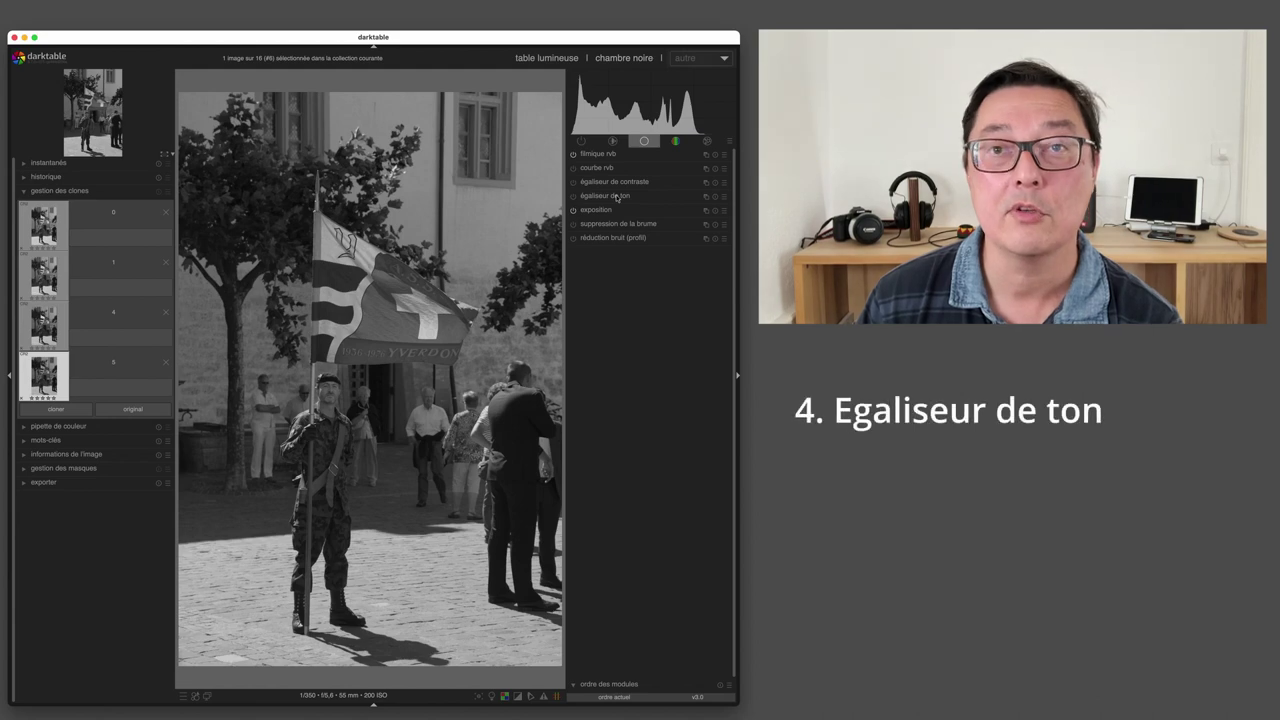
# Set tone equalizer mask exposure compensation to -1.15 EV and contrast compensation to +0.39 EV
pyautogui.click(624, 196)
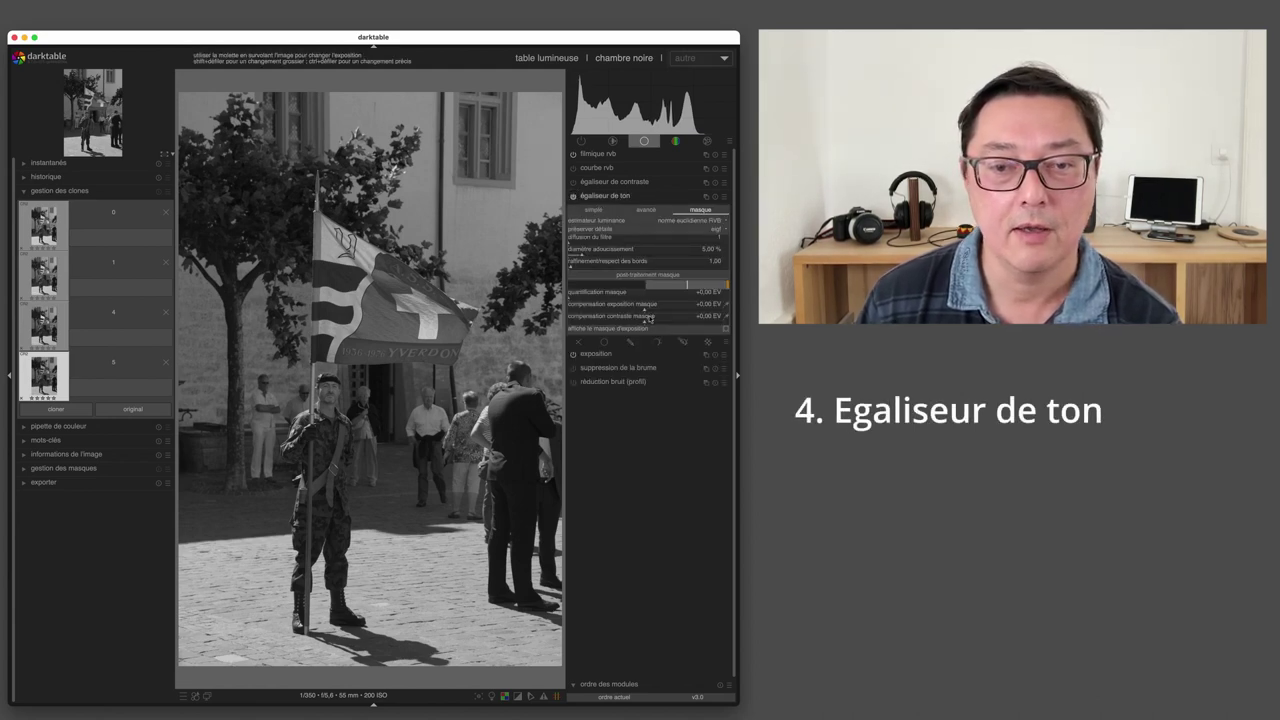
pyautogui.scroll(-5, 640, 308)
pyautogui.scroll(-2, 629, 315)
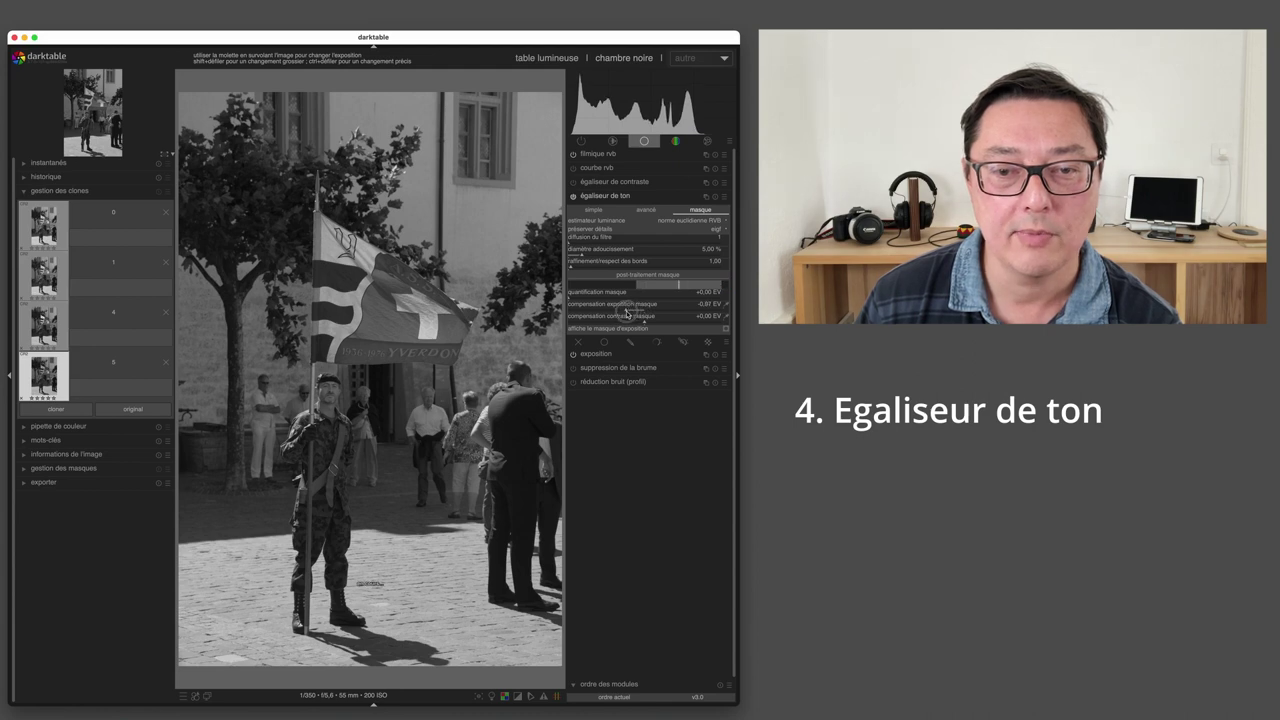
pyautogui.scroll(-2, 620, 314)
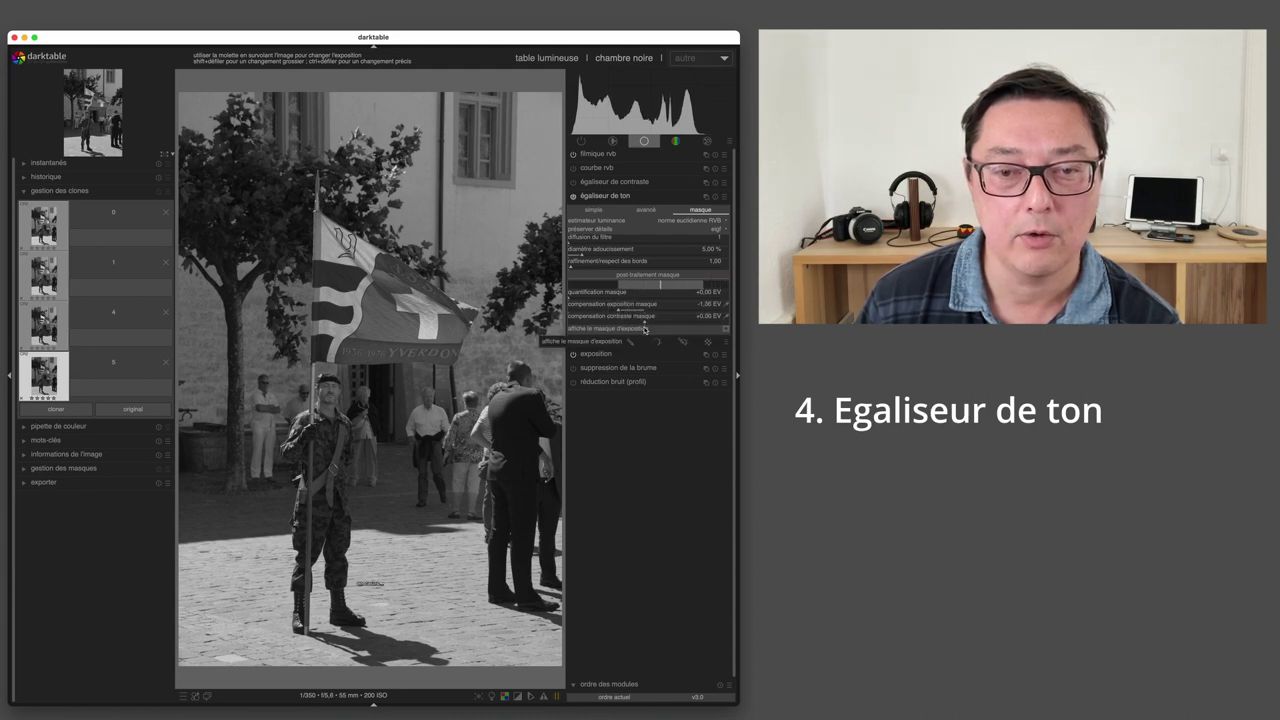
pyautogui.scroll(1, 650, 323)
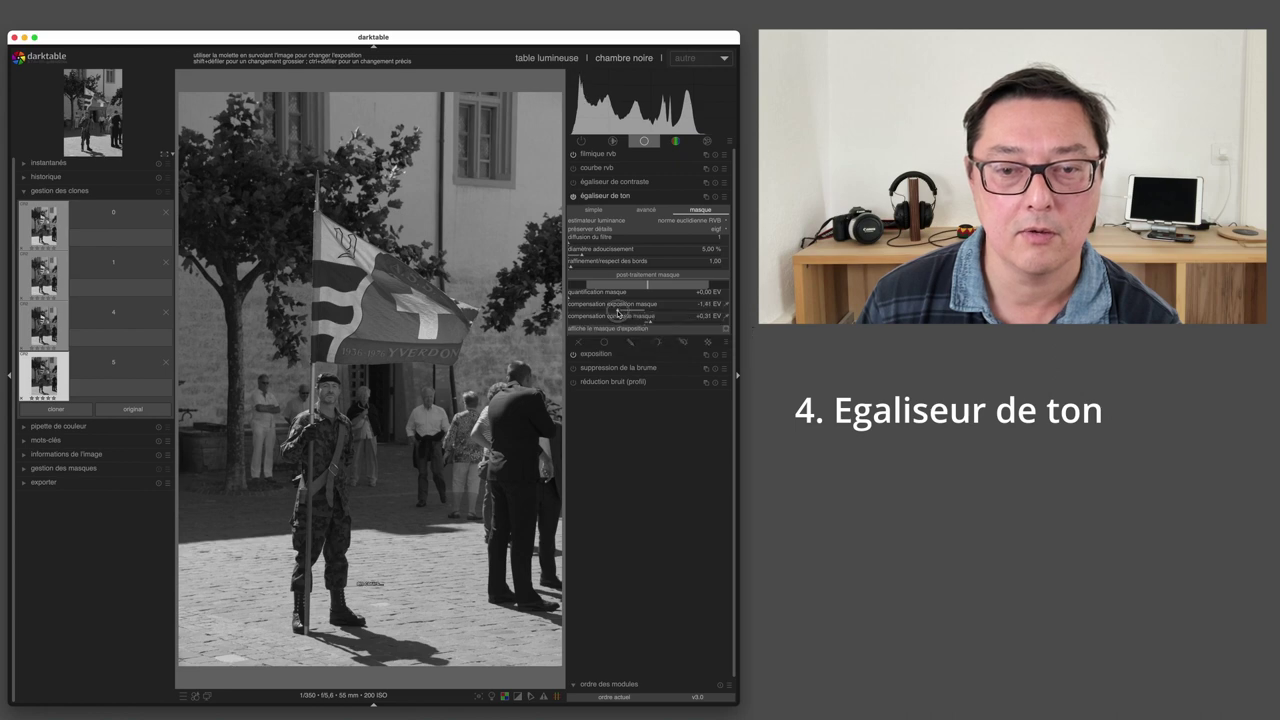
pyautogui.scroll(2, 650, 320)
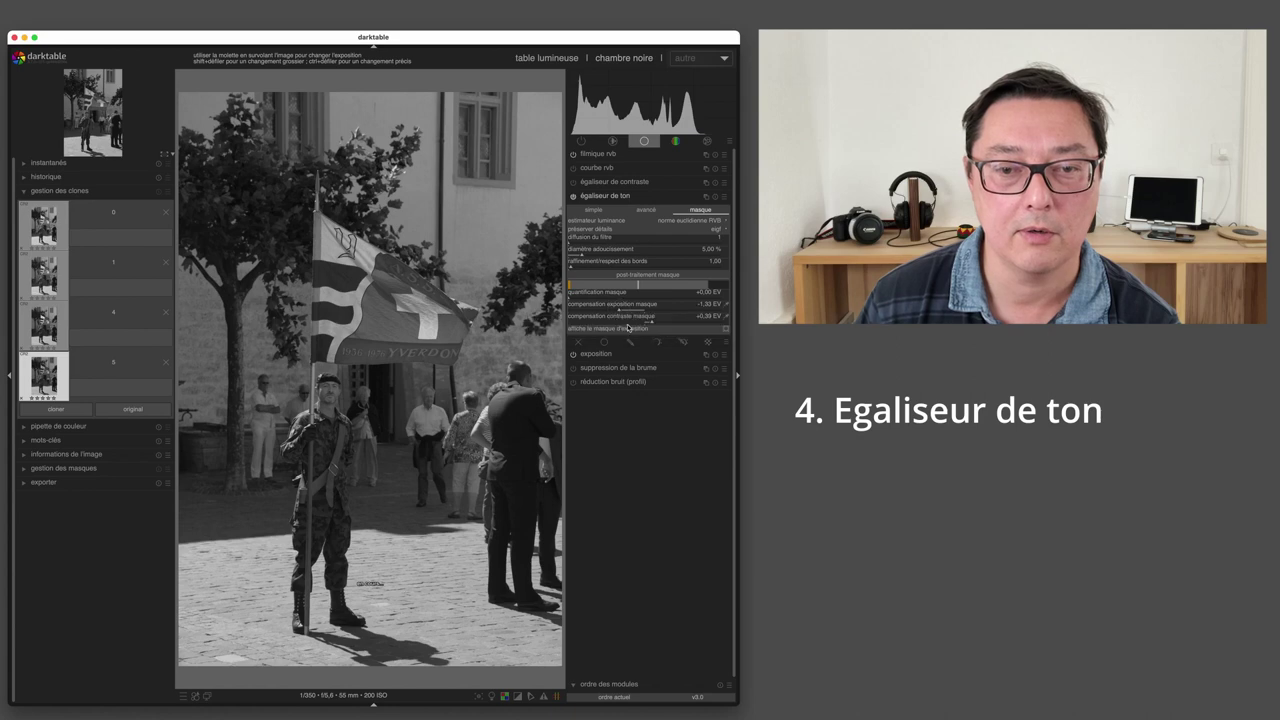
pyautogui.scroll(3, 623, 313)
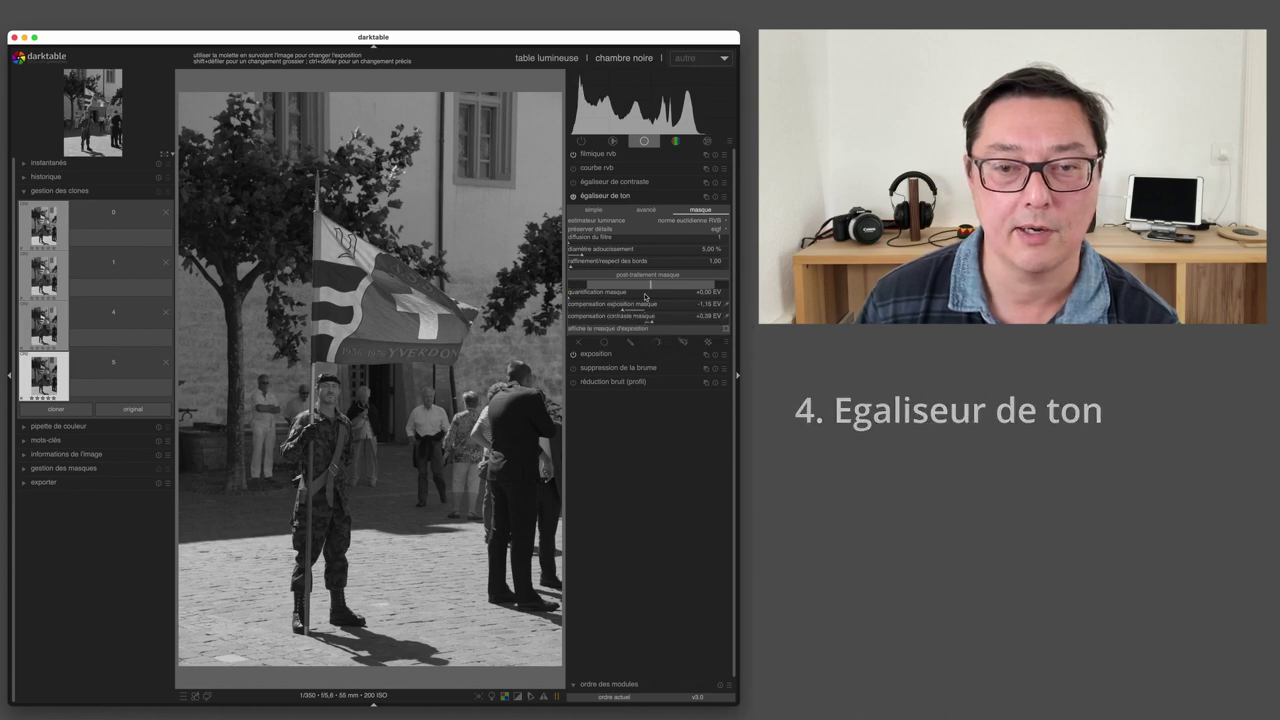
pyautogui.click(646, 209)
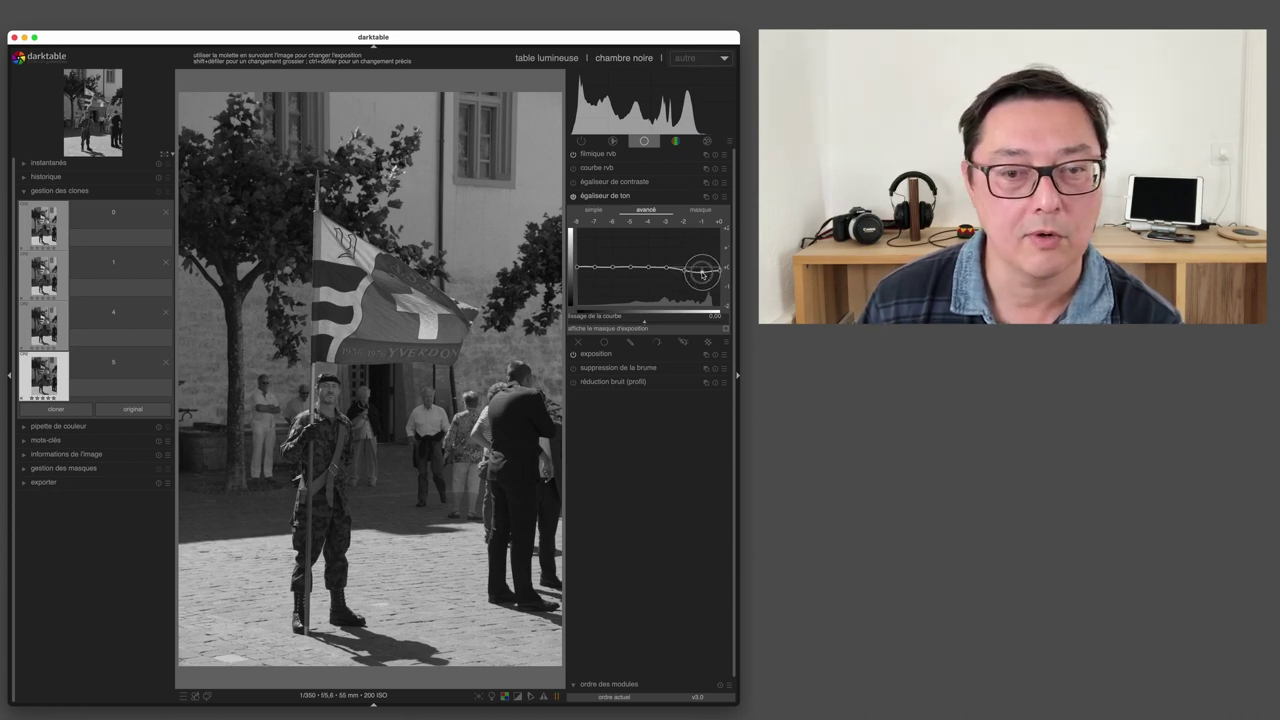
# Pull the curve's highlight end down and lift one midtone node slightly
pyautogui.moveTo(703, 269); pyautogui.dragTo(703, 274)
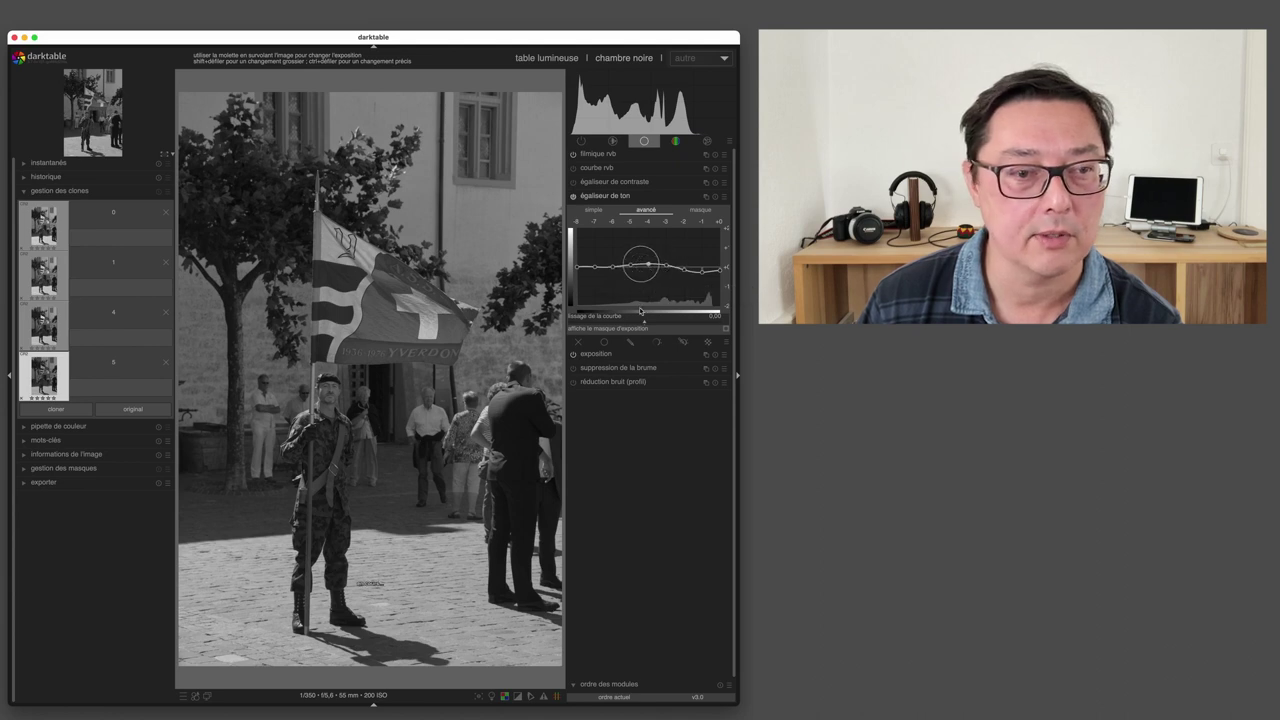
pyautogui.moveTo(643, 274); pyautogui.dragTo(649, 262)
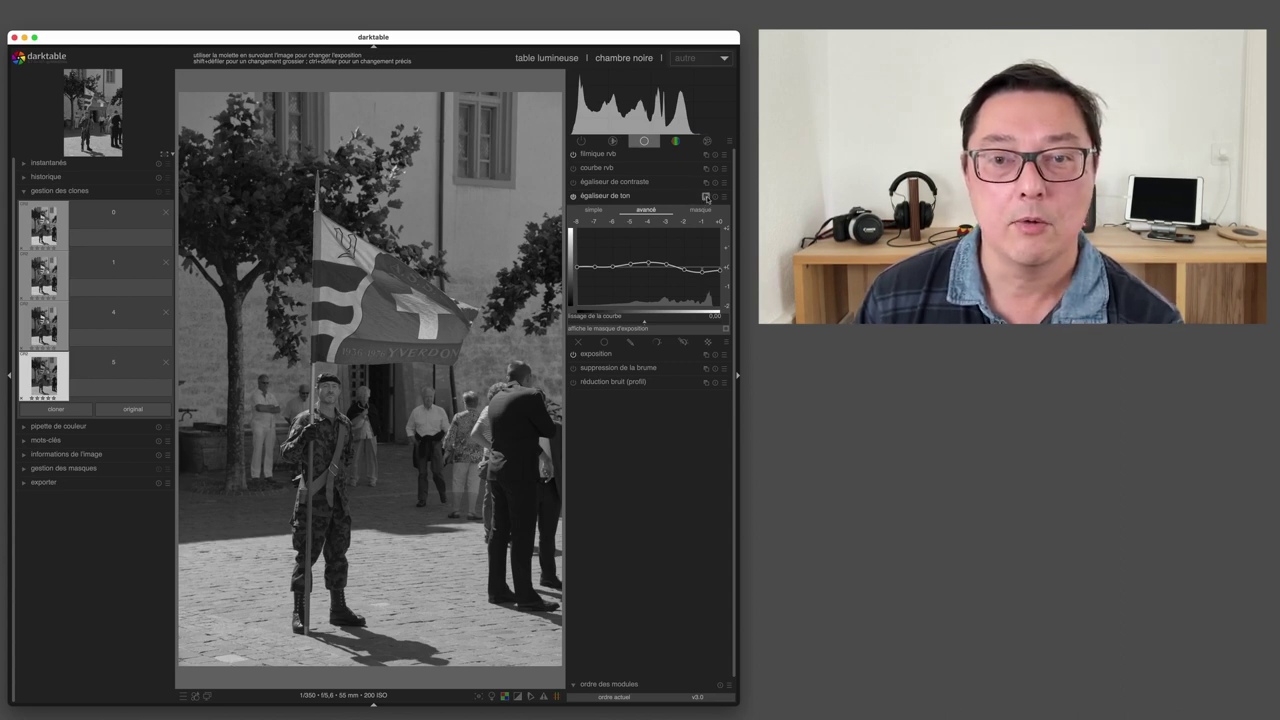
# Create a new tone equalizer instance and set its blending to a parametric mask
pyautogui.click(706, 197)
pyautogui.click(680, 200)
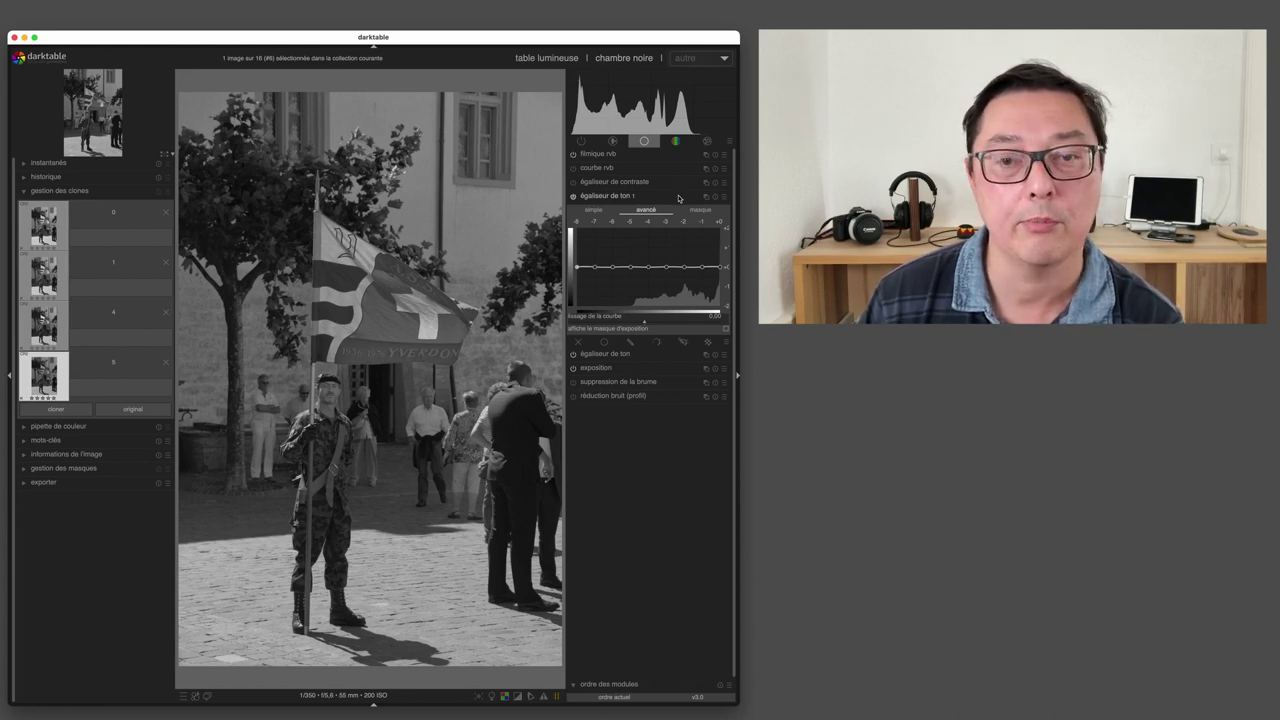
pyautogui.click(658, 342)
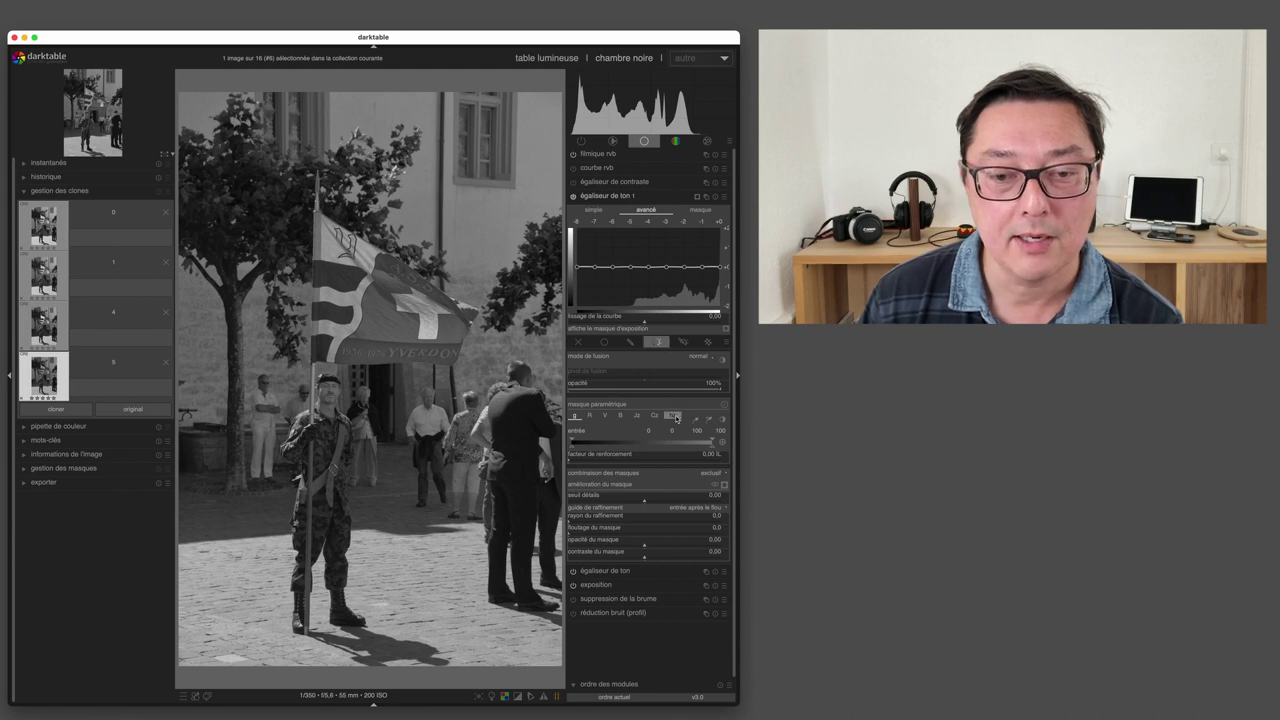
# Base the mask on the hz channel, narrow hues to about 0–38, and show the overlay
pyautogui.click(674, 416)
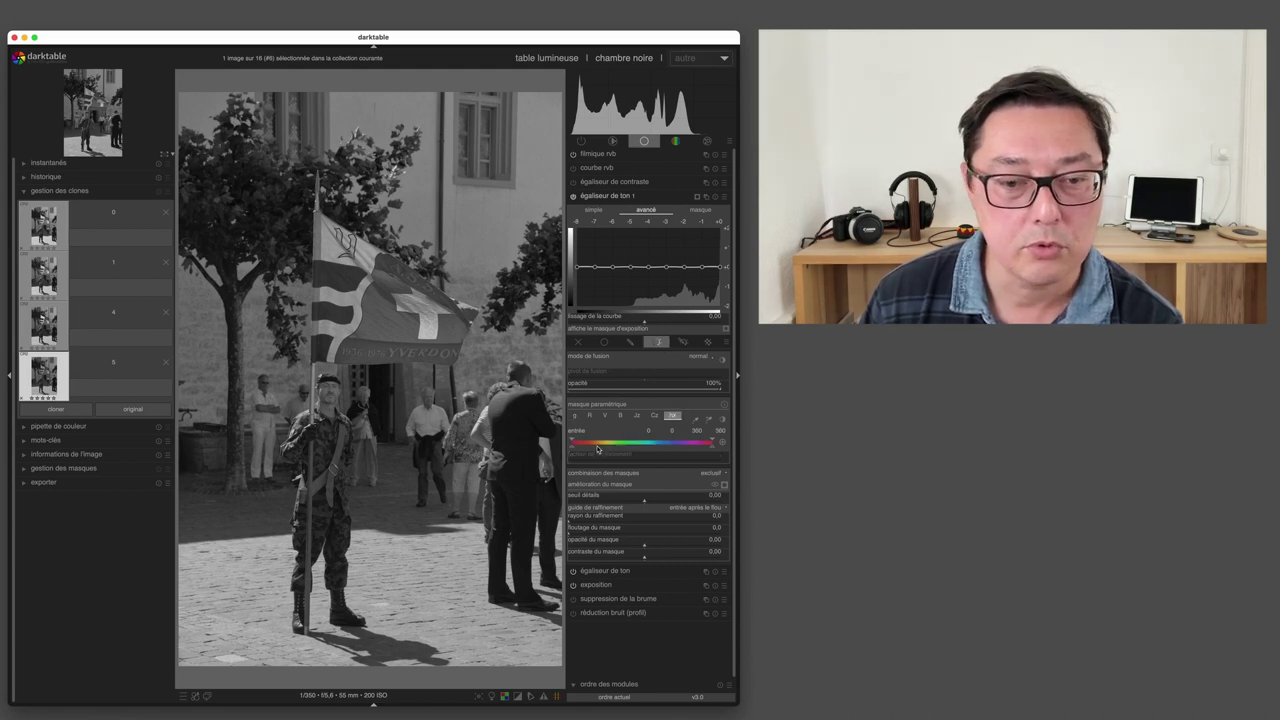
pyautogui.moveTo(713, 450); pyautogui.dragTo(591, 451)
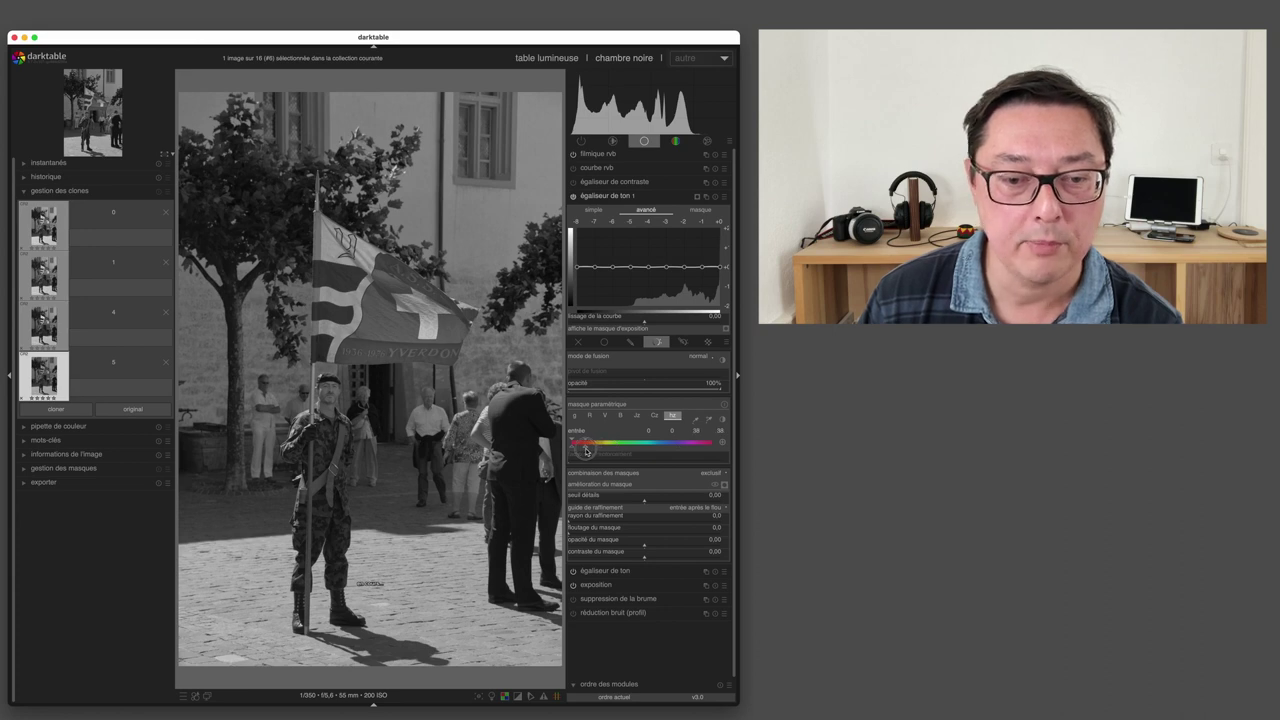
pyautogui.click(724, 486)
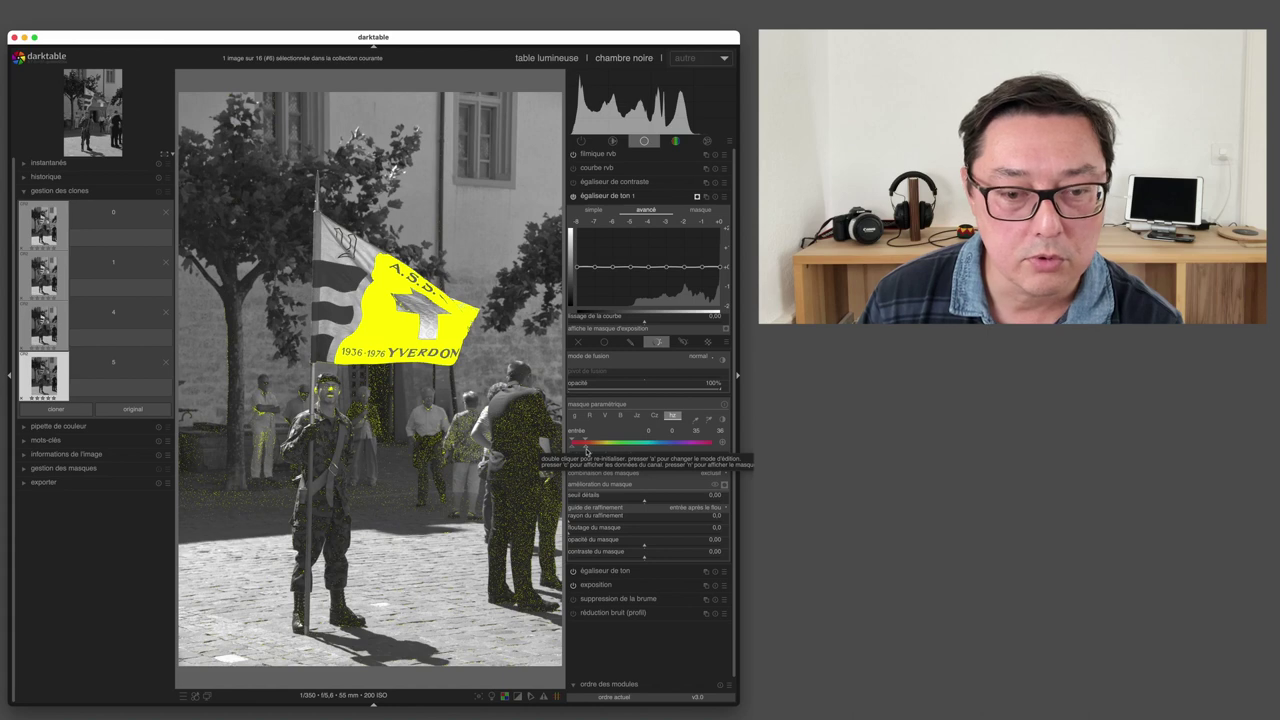
pyautogui.scroll(1, 587, 451)
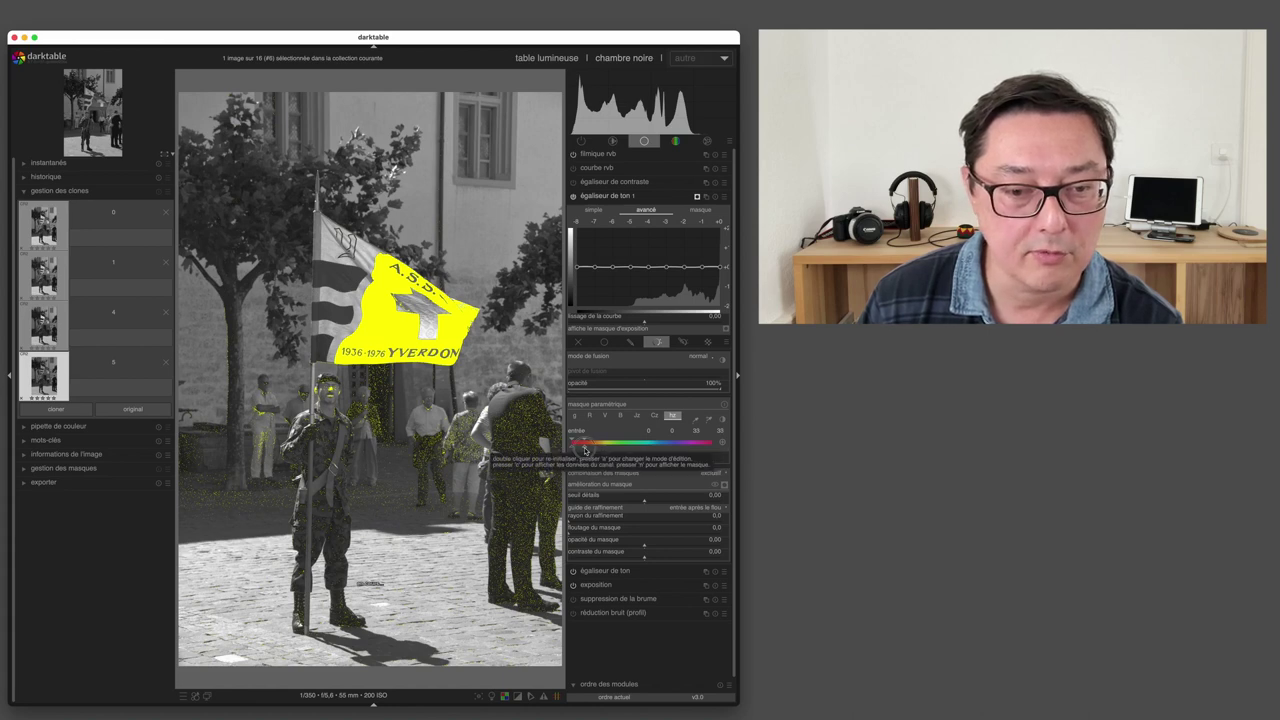
pyautogui.scroll(-3, 585, 450)
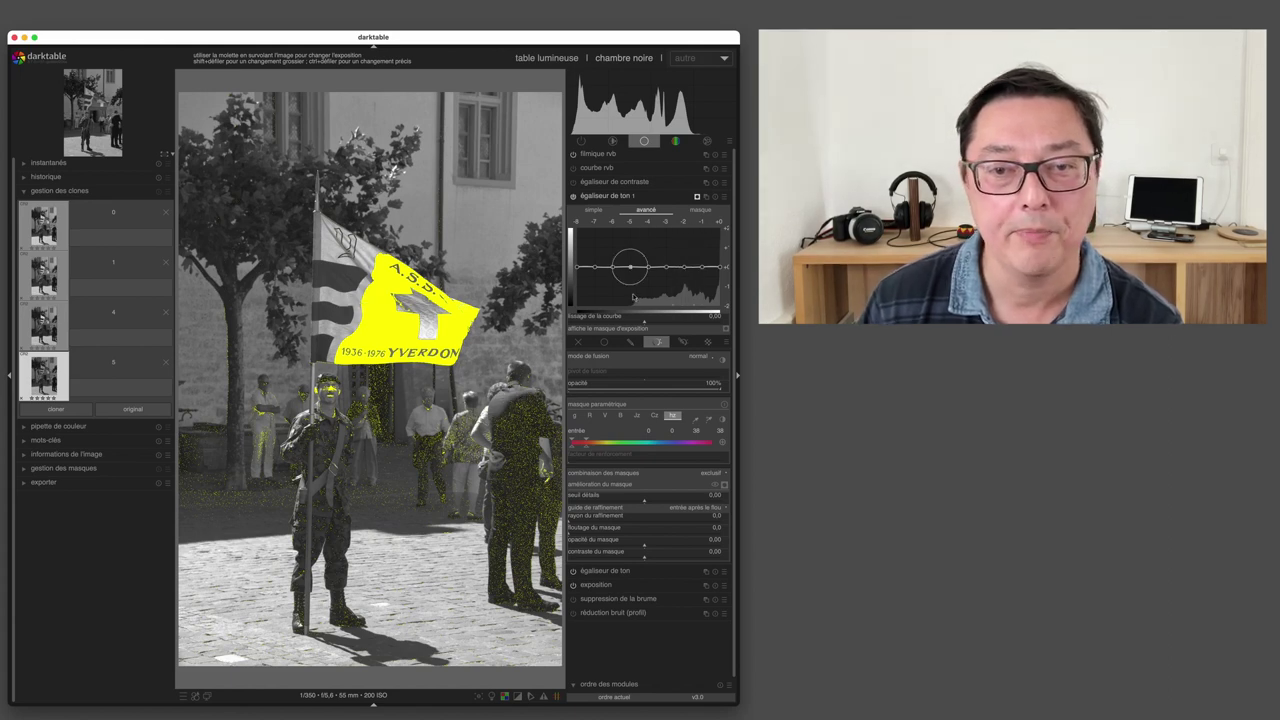
# Set mask exposure compensation to -0.86 EV and mask contrast compensation to +0.62 EV
pyautogui.click(698, 210)
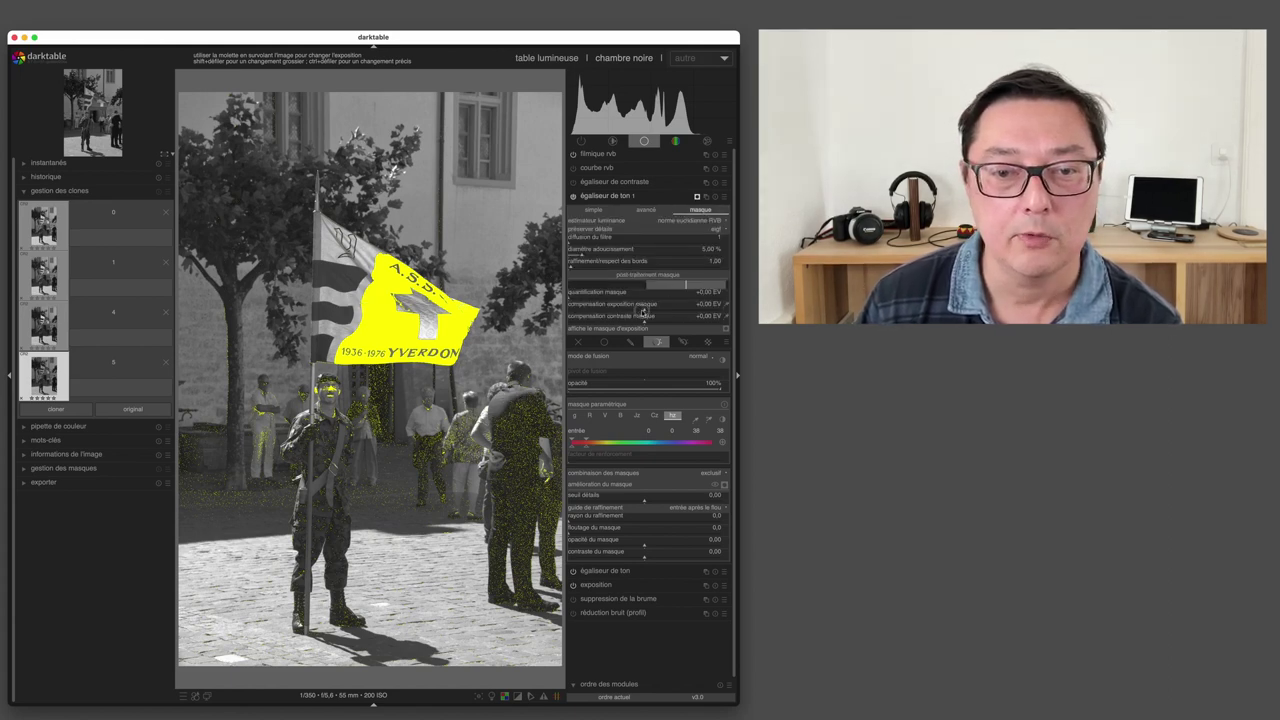
pyautogui.click(632, 310)
pyautogui.moveTo(632, 312); pyautogui.dragTo(627, 312)
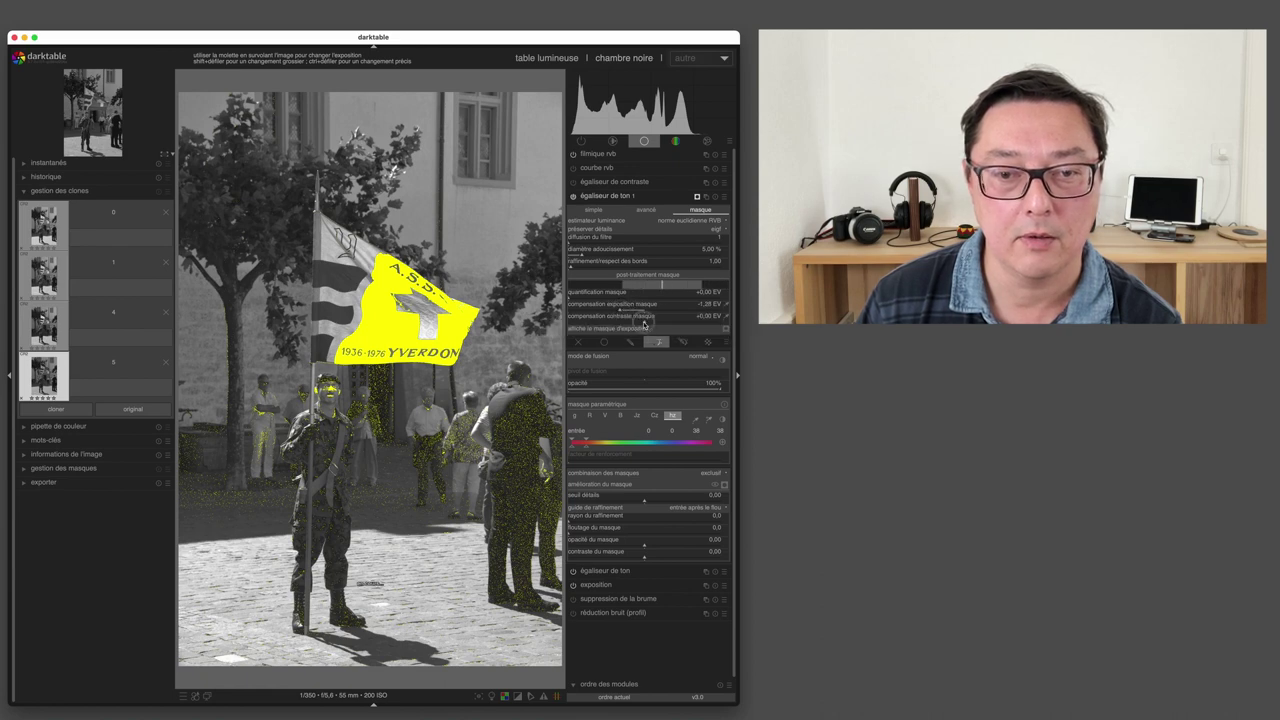
pyautogui.moveTo(644, 324); pyautogui.dragTo(653, 325)
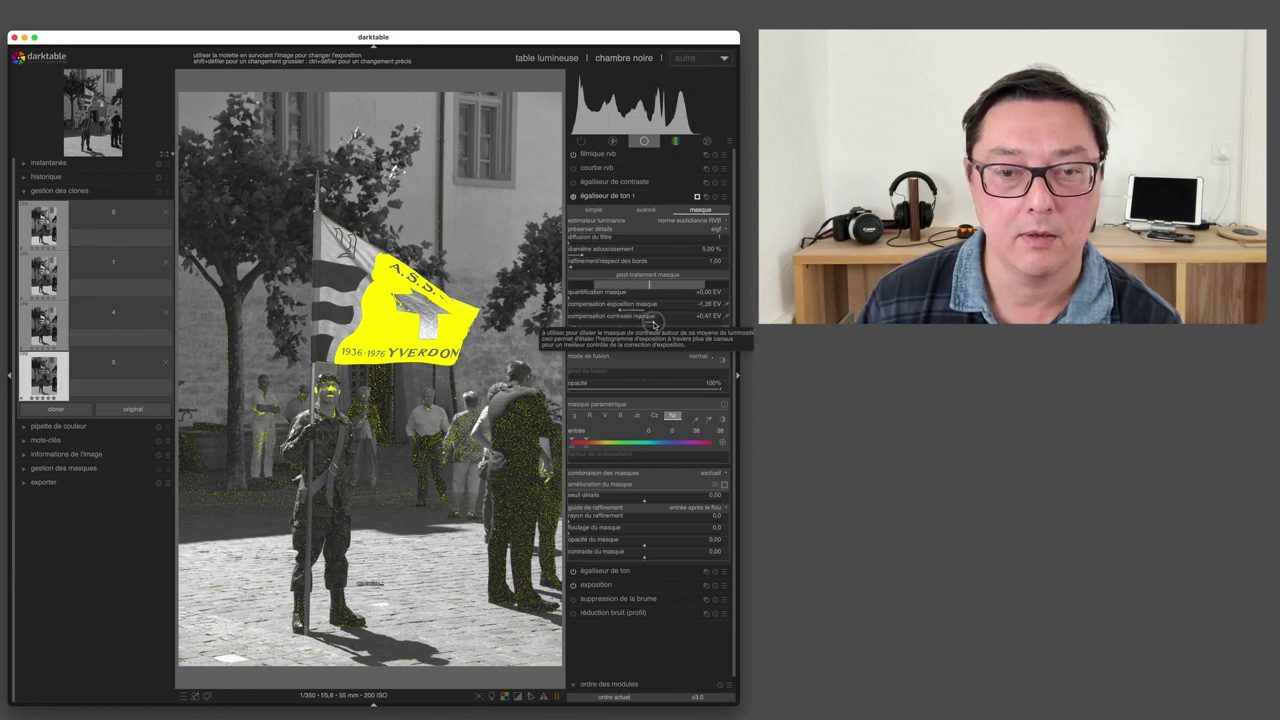
pyautogui.moveTo(655, 323); pyautogui.dragTo(656, 324)
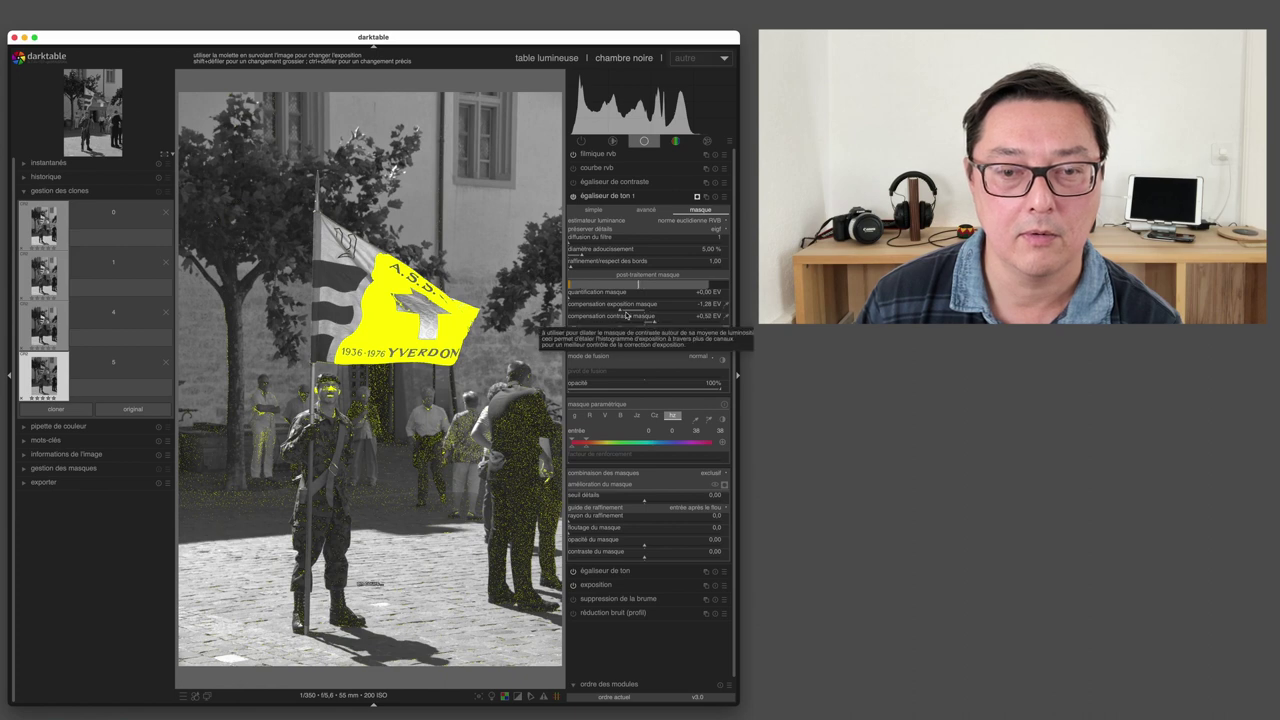
pyautogui.scroll(-2, 624, 313)
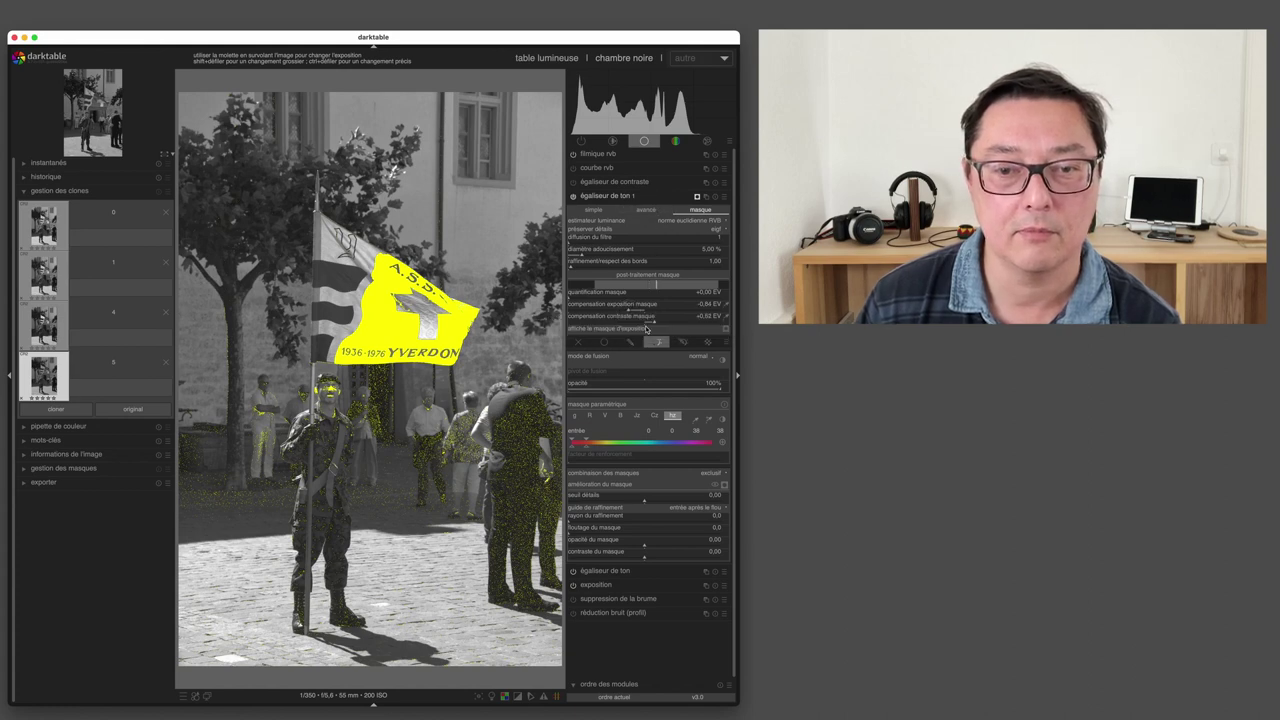
pyautogui.click(646, 209)
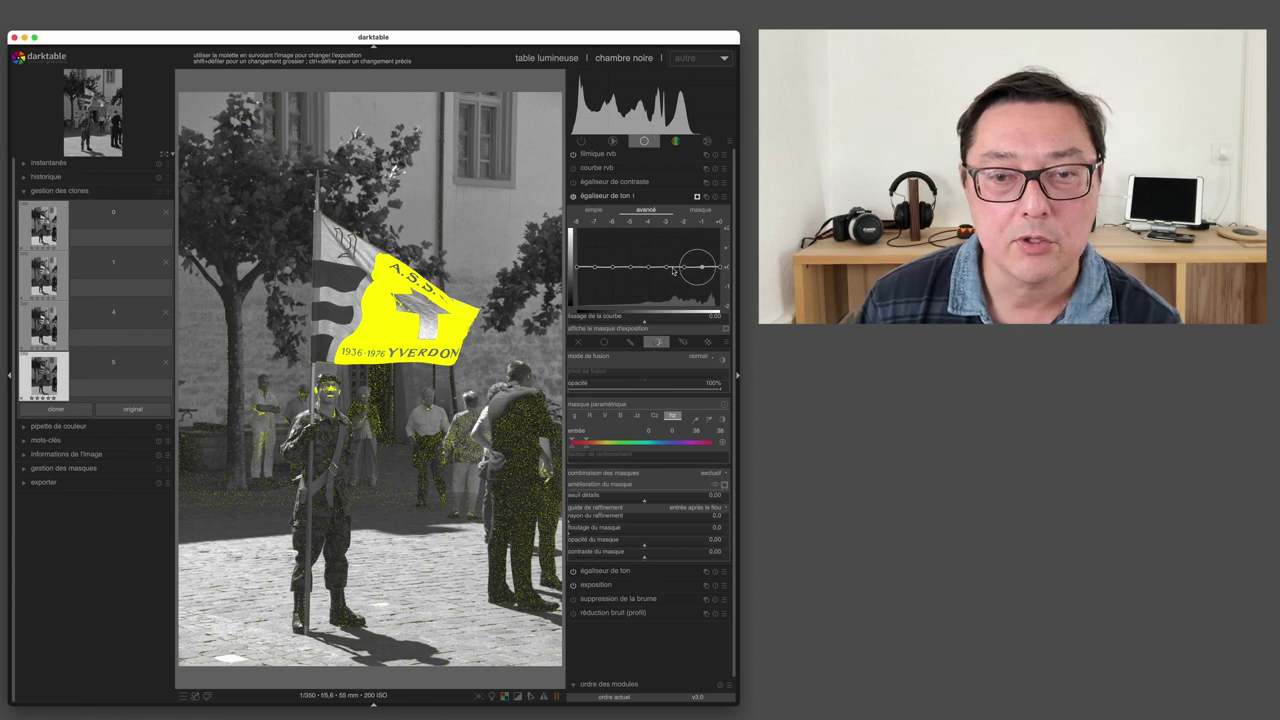
# Hide the mask overlay on the photo
pyautogui.click(722, 484)
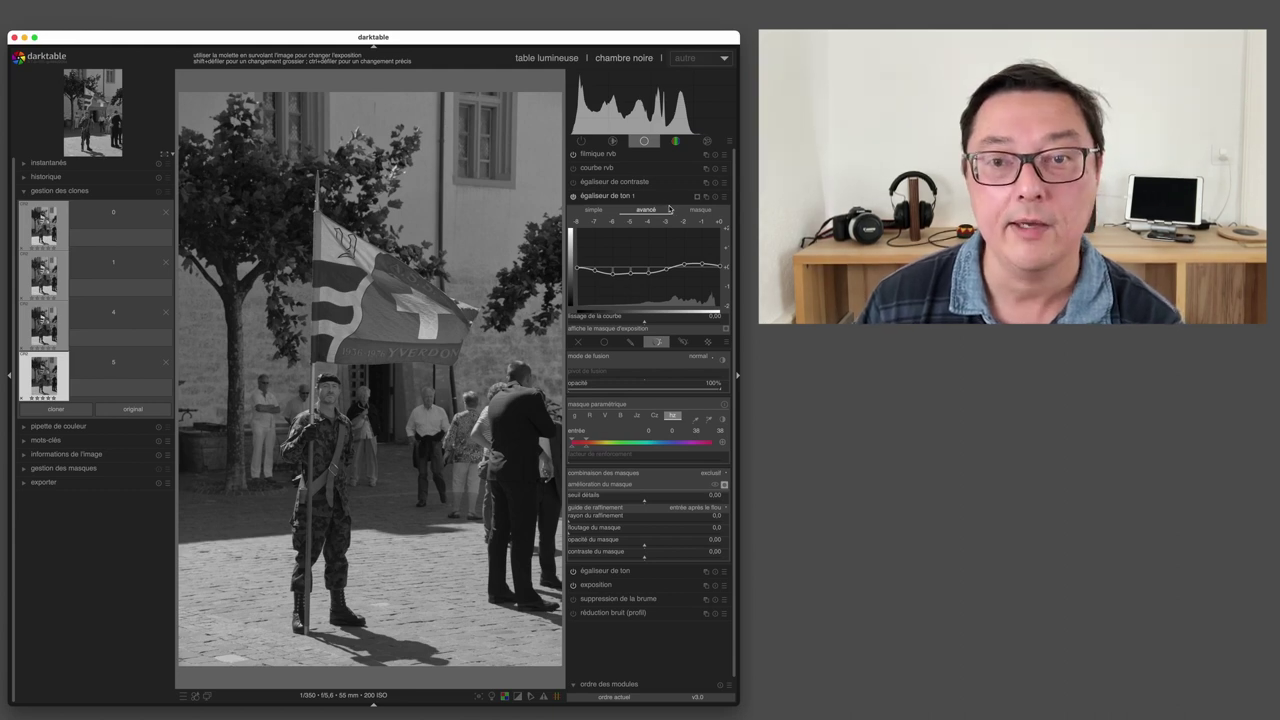
# Add a new tone equalizer instance with a parametric hz mask, raising the lower hue bound
pyautogui.click(705, 197)
pyautogui.click(687, 207)
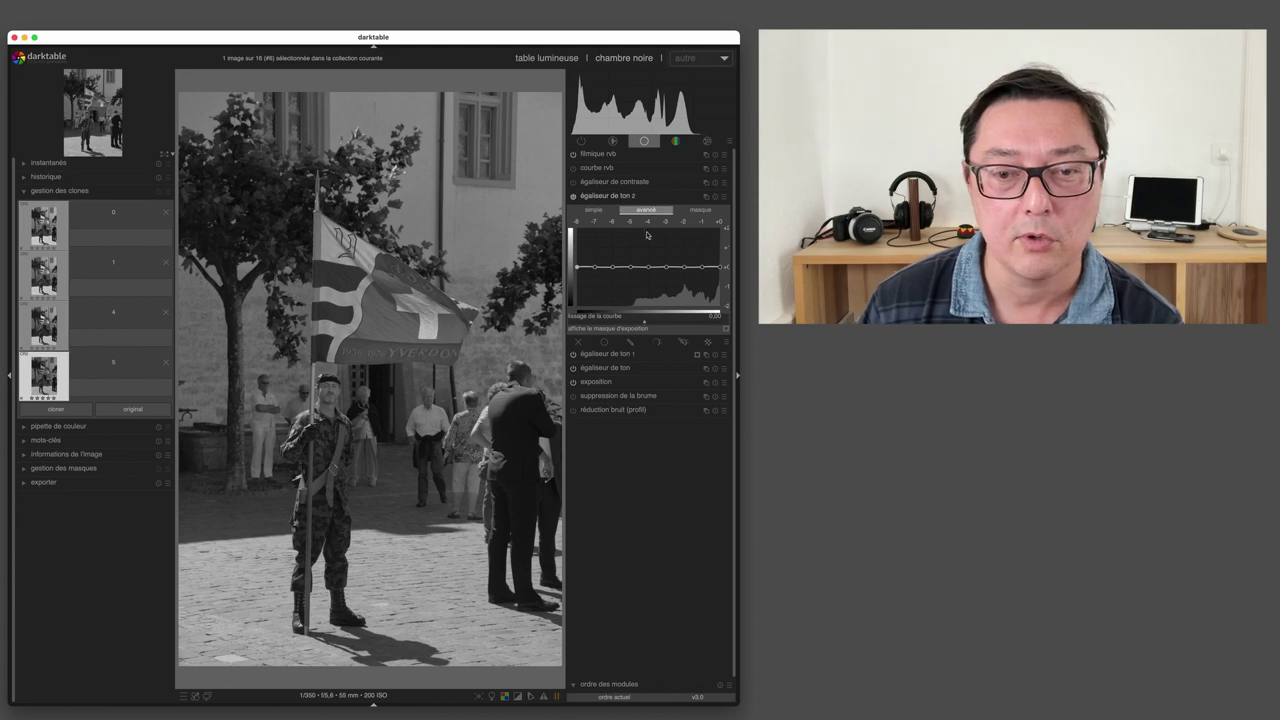
pyautogui.click(657, 342)
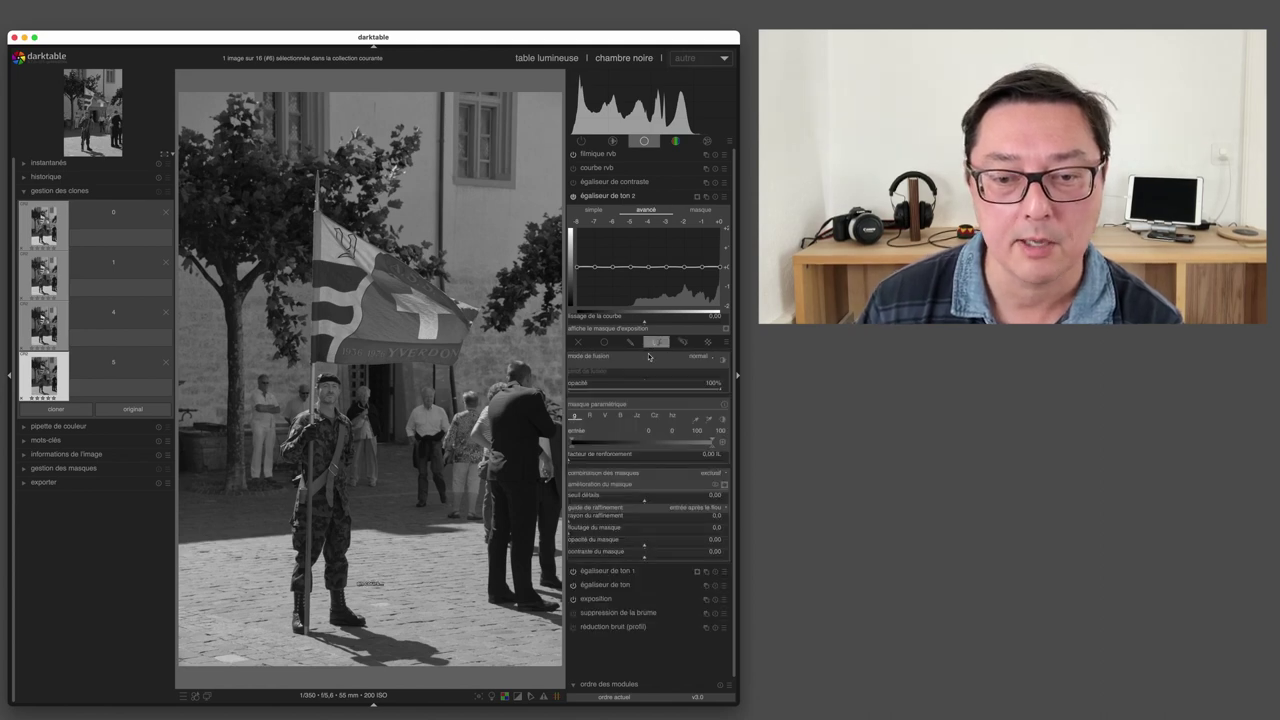
pyautogui.click(672, 416)
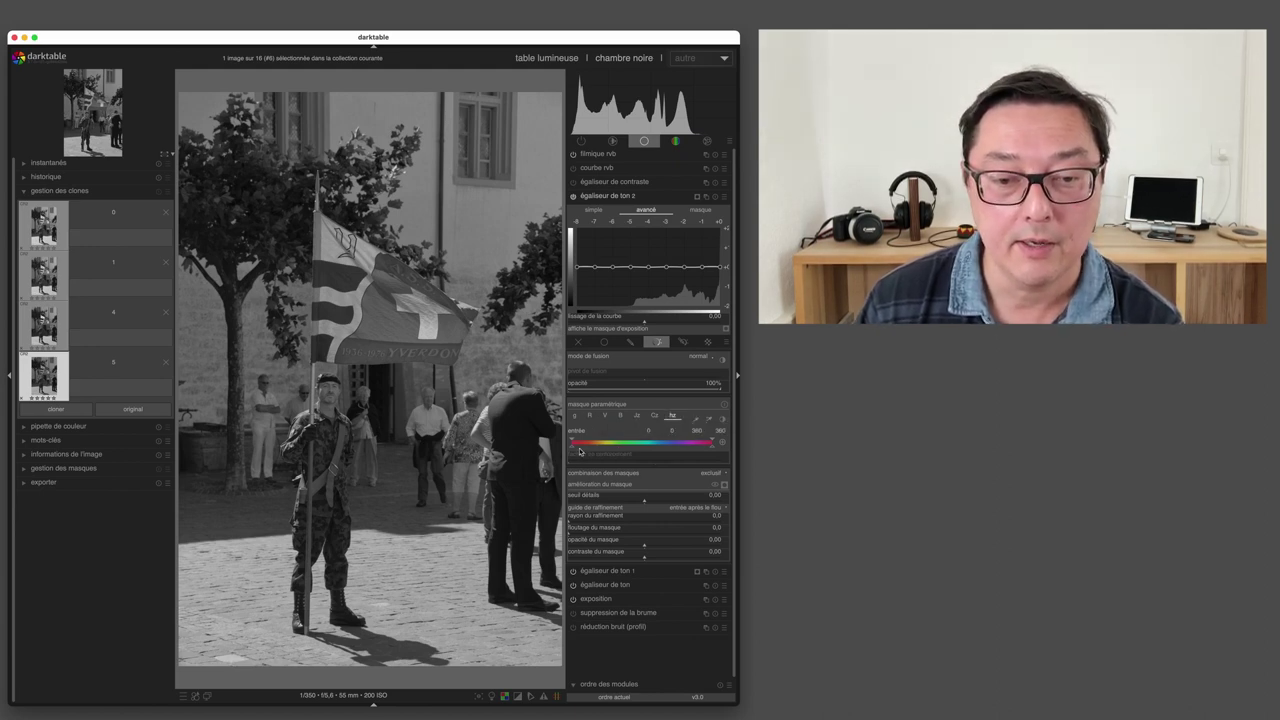
pyautogui.moveTo(579, 450)
pyautogui.mouseDown()
pyautogui.moveTo(647, 453)
pyautogui.moveTo(625, 451)
pyautogui.mouseUp()
# Show the mask overlay and tighten the hue range to about 128–155
pyautogui.click(724, 485)
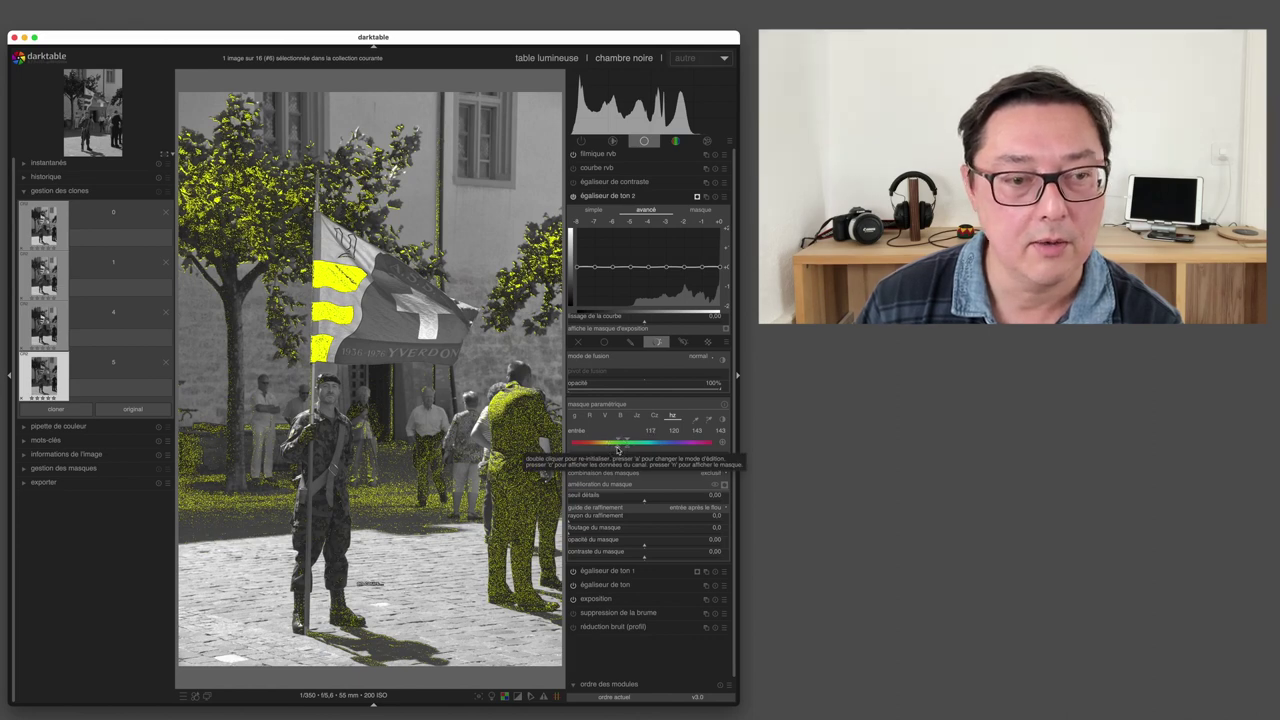
pyautogui.moveTo(620, 441); pyautogui.dragTo(616, 449)
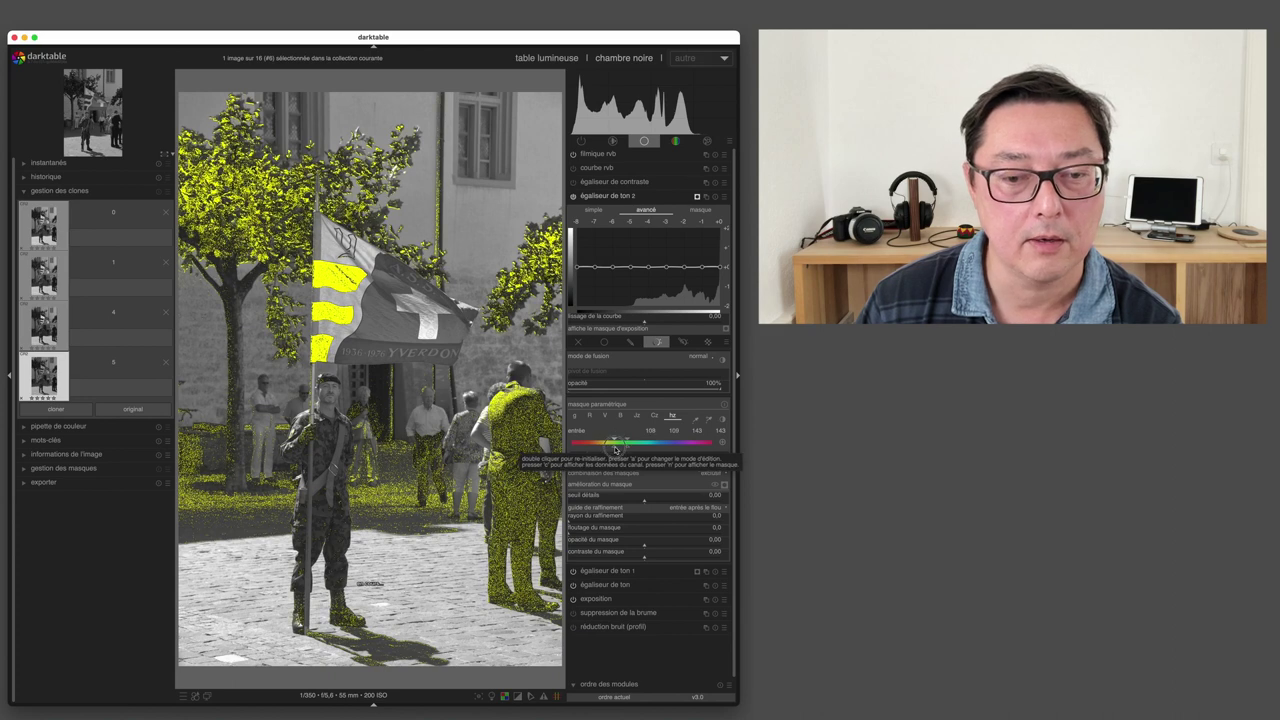
pyautogui.scroll(1, 617, 449)
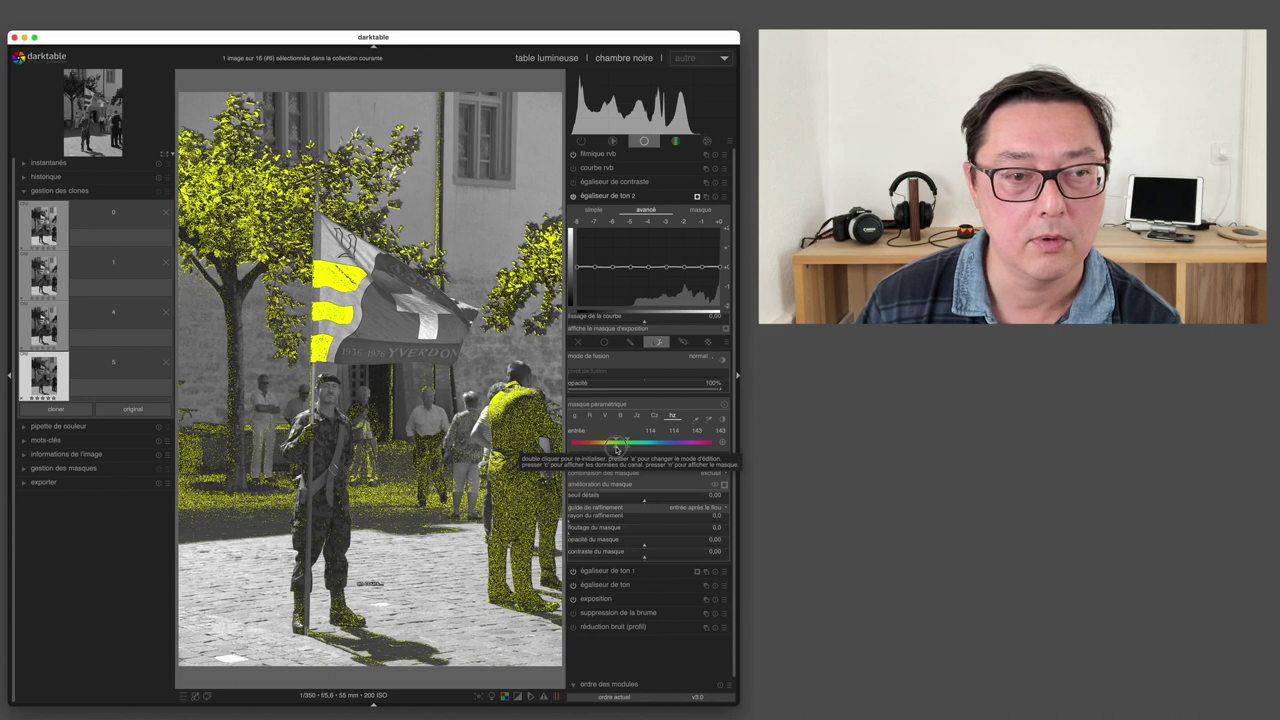
pyautogui.moveTo(617, 449); pyautogui.dragTo(622, 449)
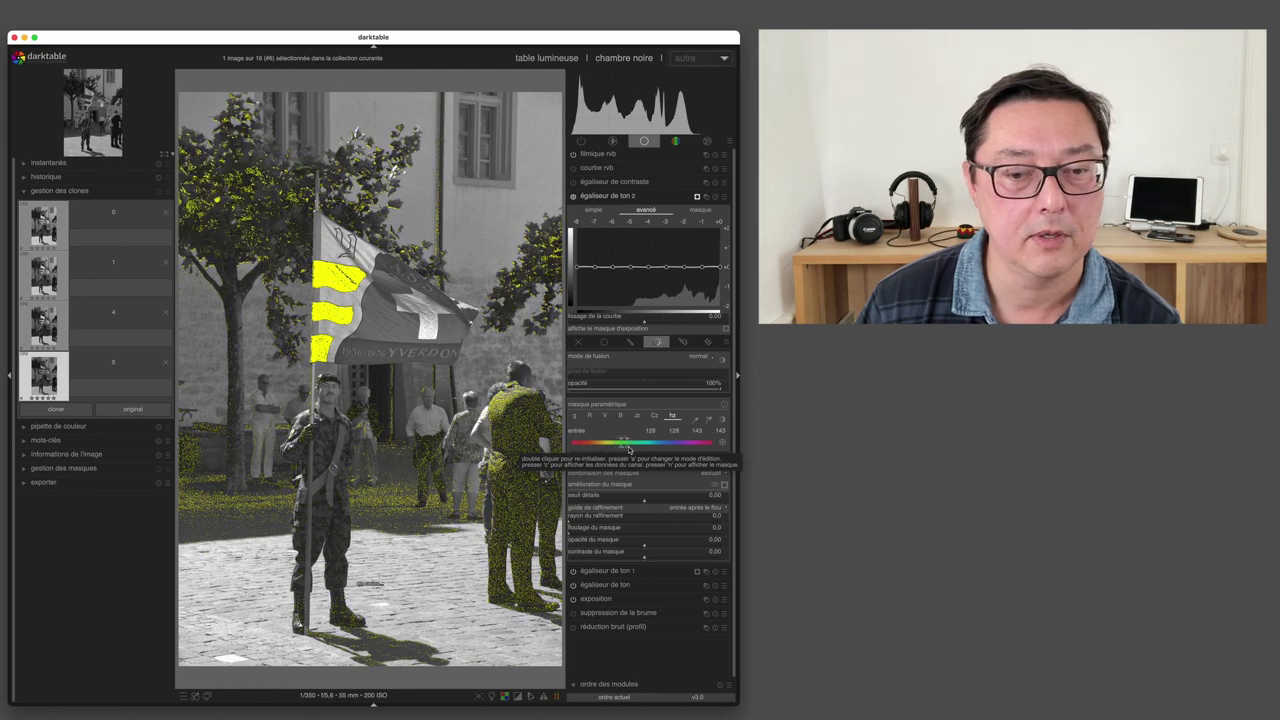
pyautogui.moveTo(622, 449); pyautogui.dragTo(630, 449)
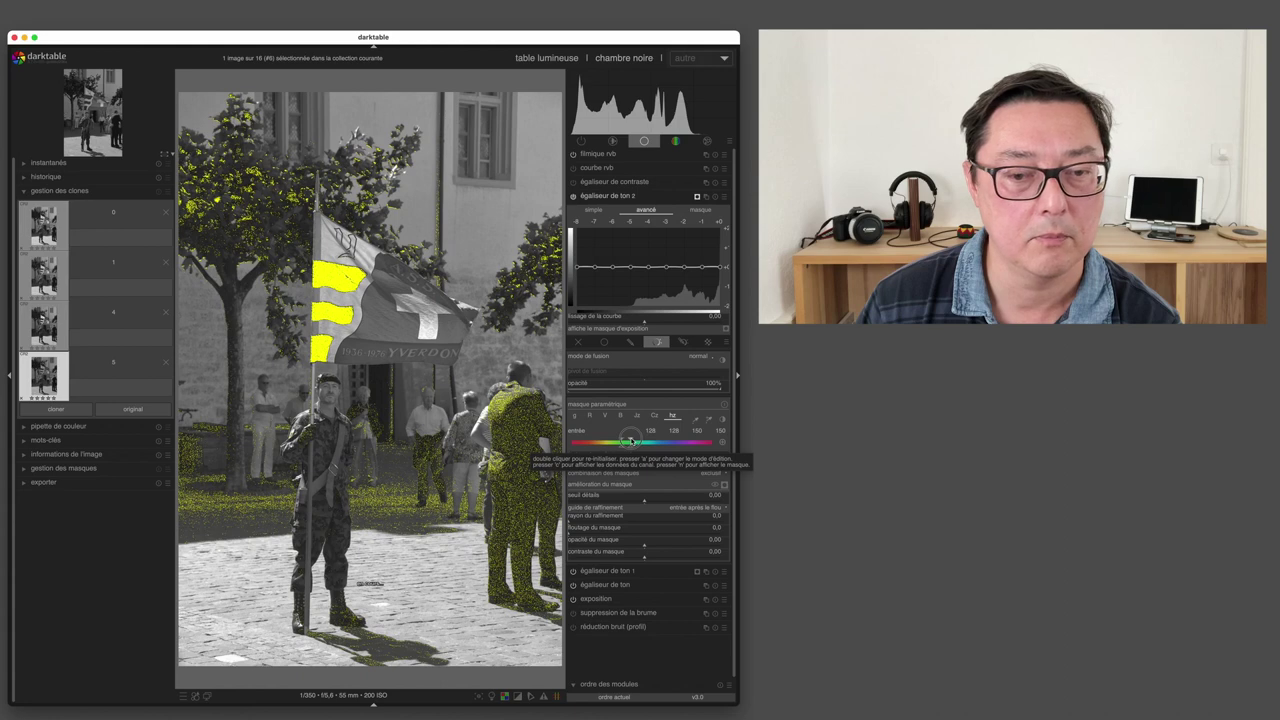
pyautogui.moveTo(632, 441); pyautogui.dragTo(640, 441)
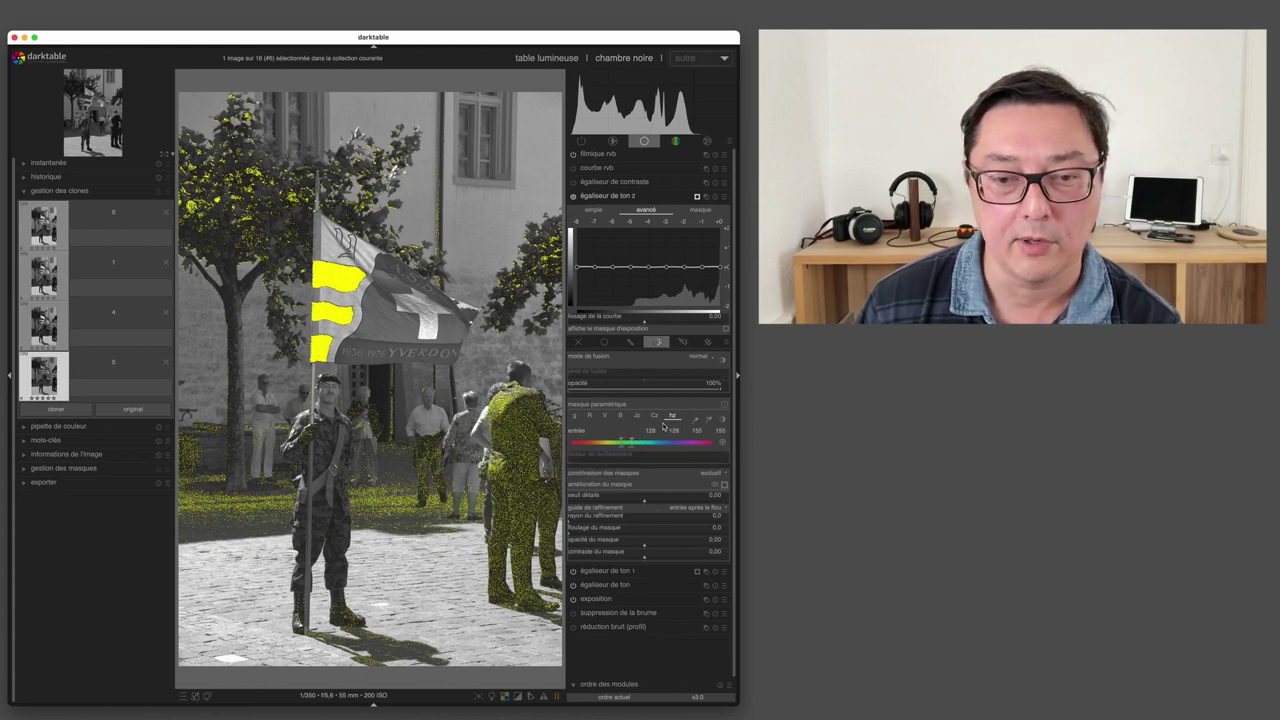
# Set this instance's mask exposure compensation to about -1.20 EV and contrast to +0.50 EV
pyautogui.click(700, 210)
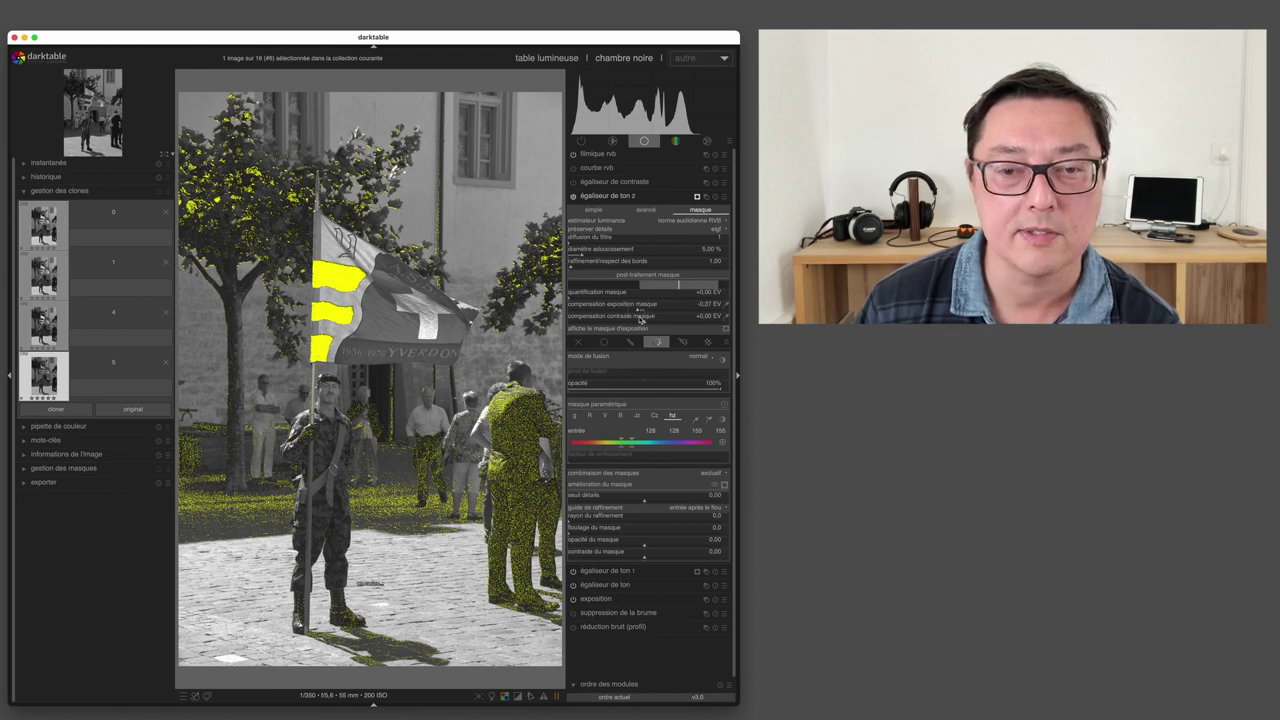
pyautogui.moveTo(636, 311)
pyautogui.mouseDown()
pyautogui.moveTo(649, 323)
pyautogui.moveTo(630, 314)
pyautogui.mouseUp()
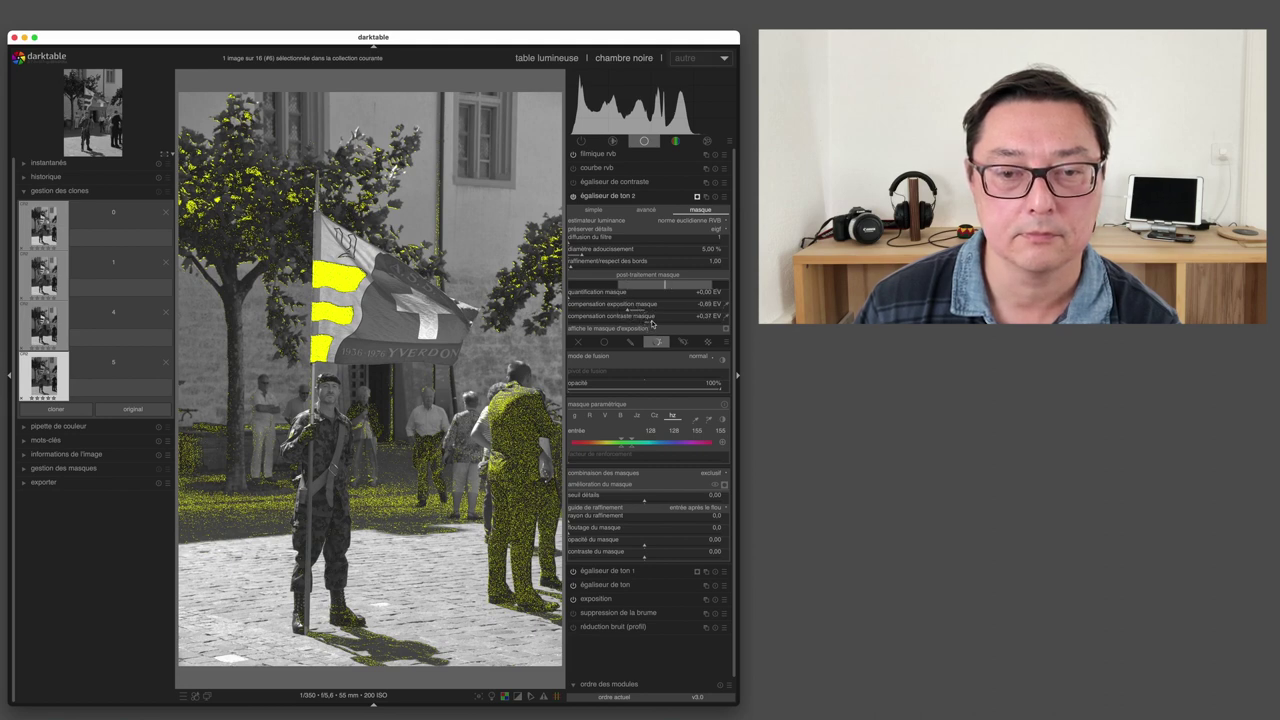
pyautogui.moveTo(652, 323); pyautogui.dragTo(629, 312)
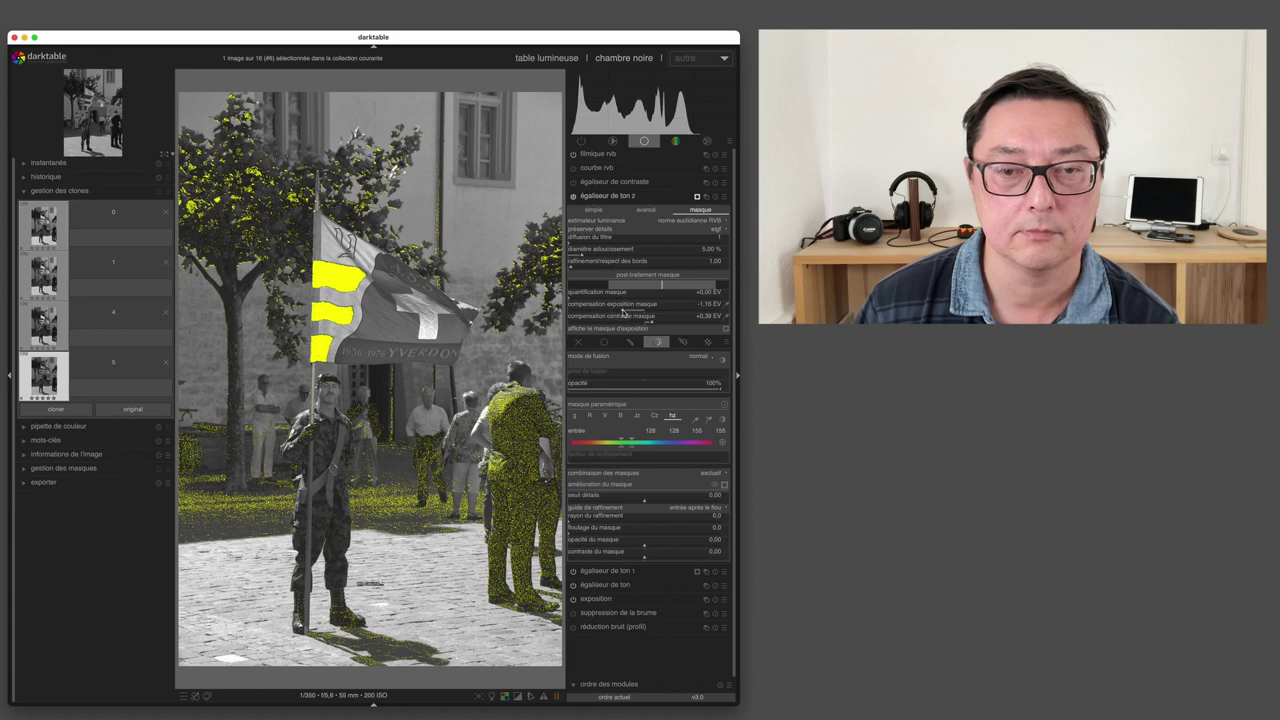
pyautogui.scroll(-1, 622, 311)
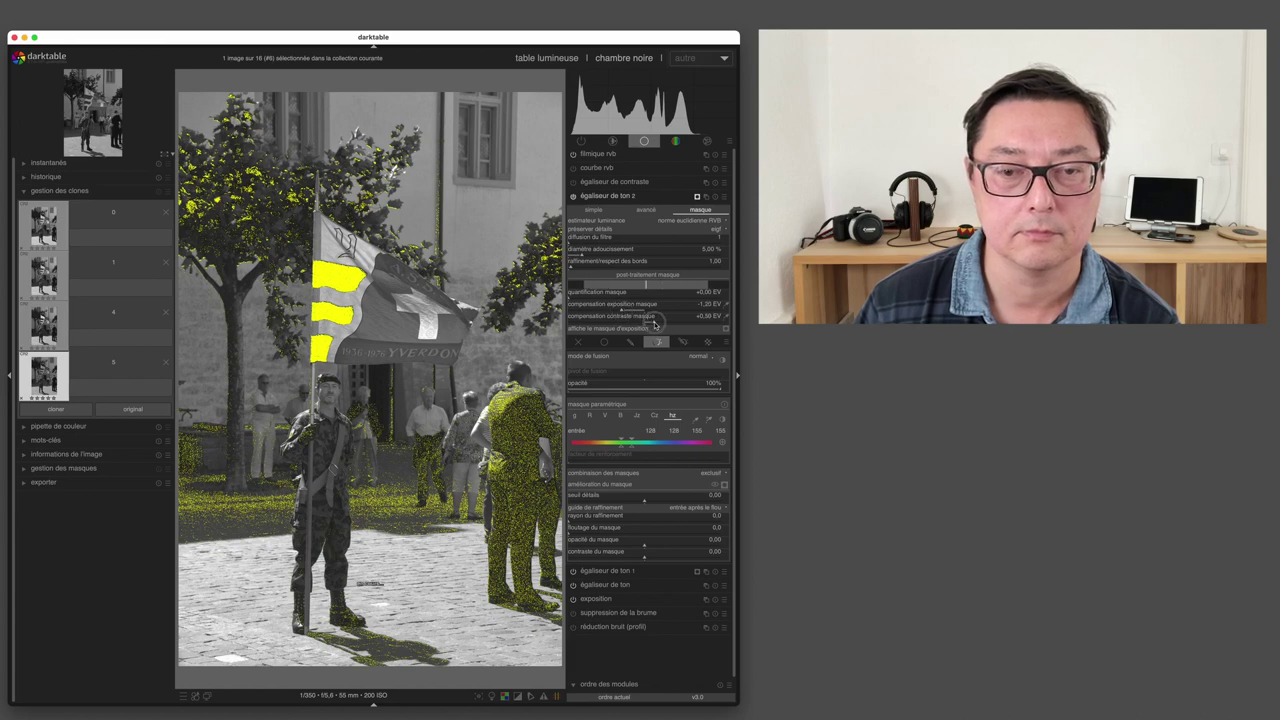
pyautogui.click(646, 210)
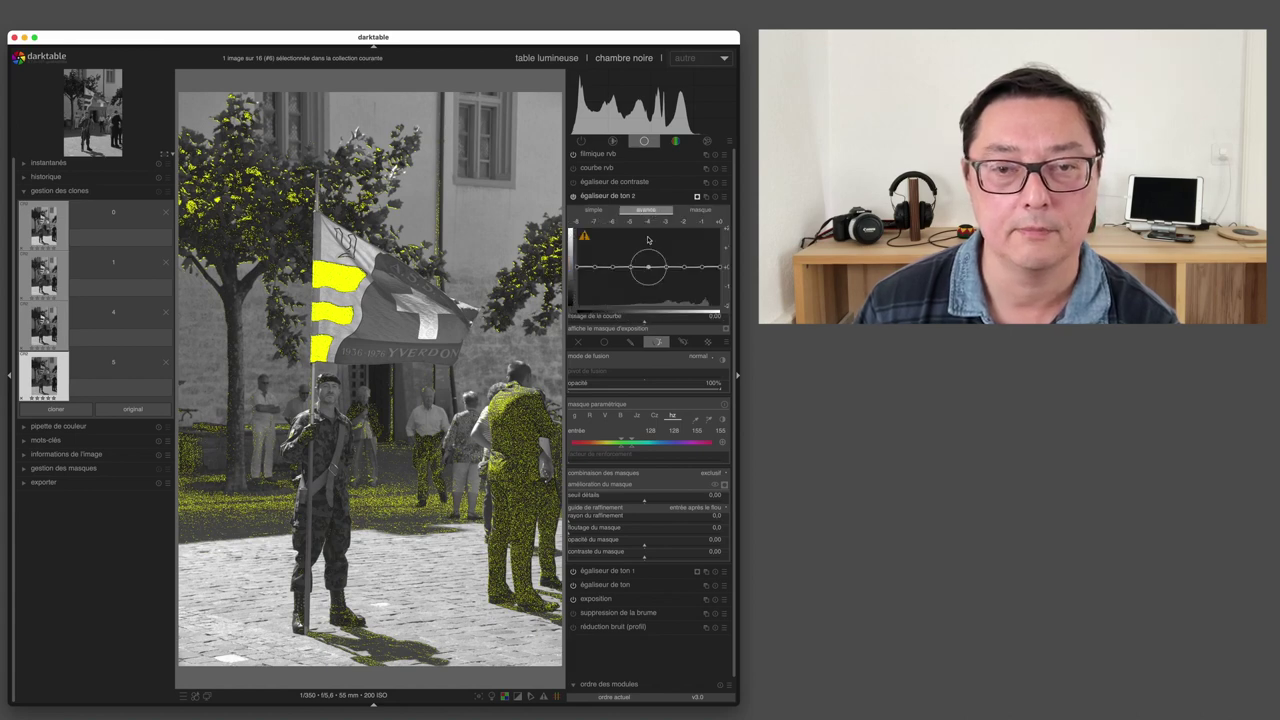
# Lower several exposure bands on the curve to darken the green-masked areas
pyautogui.click(693, 210)
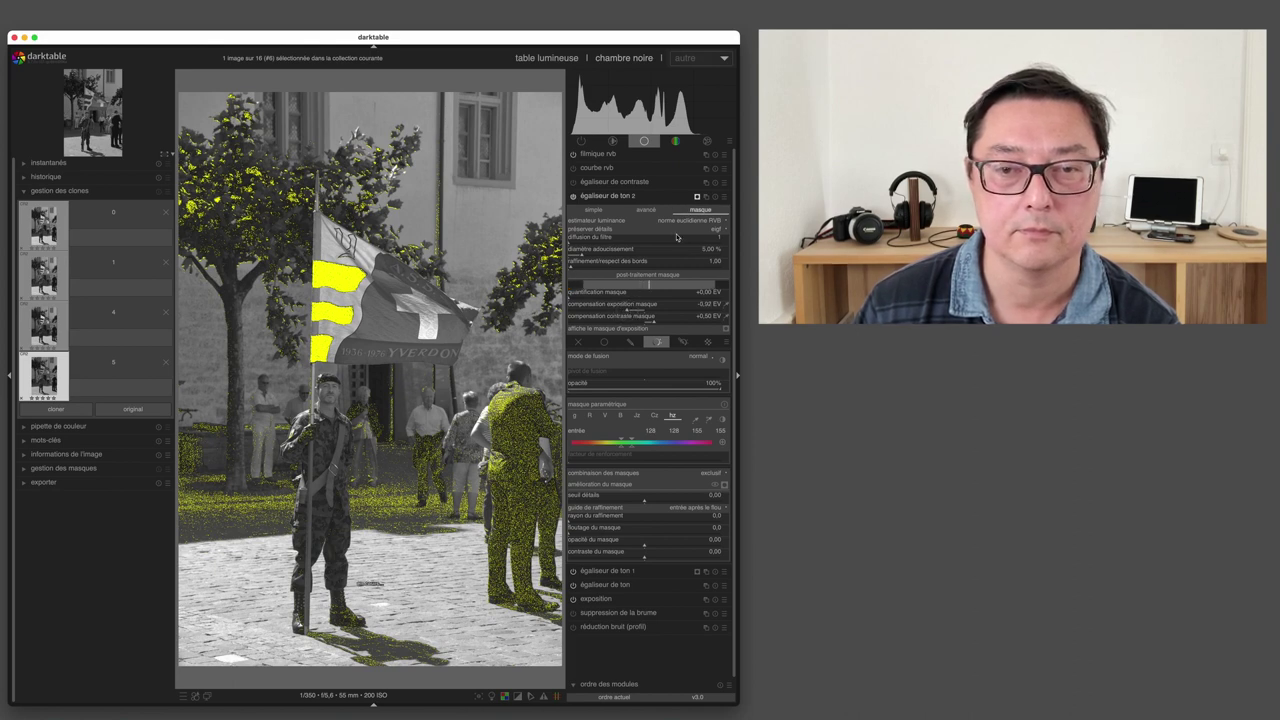
pyautogui.click(646, 210)
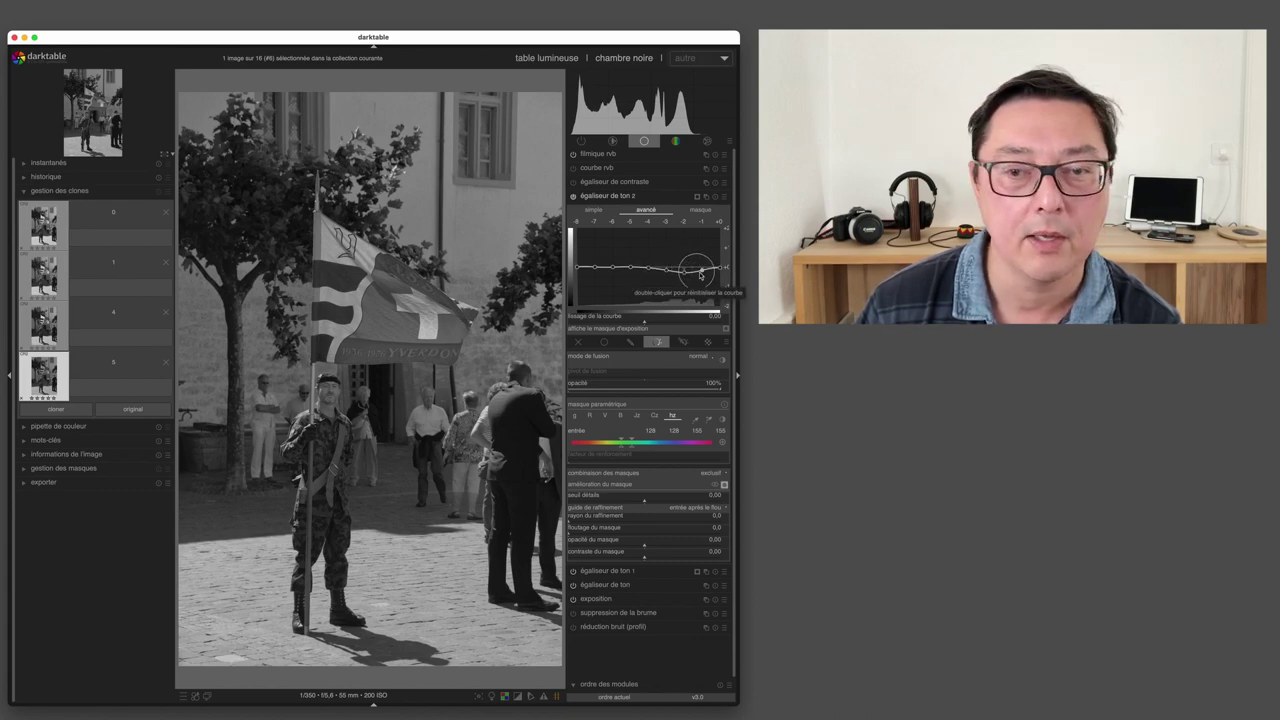
pyautogui.scroll(-2, 684, 276)
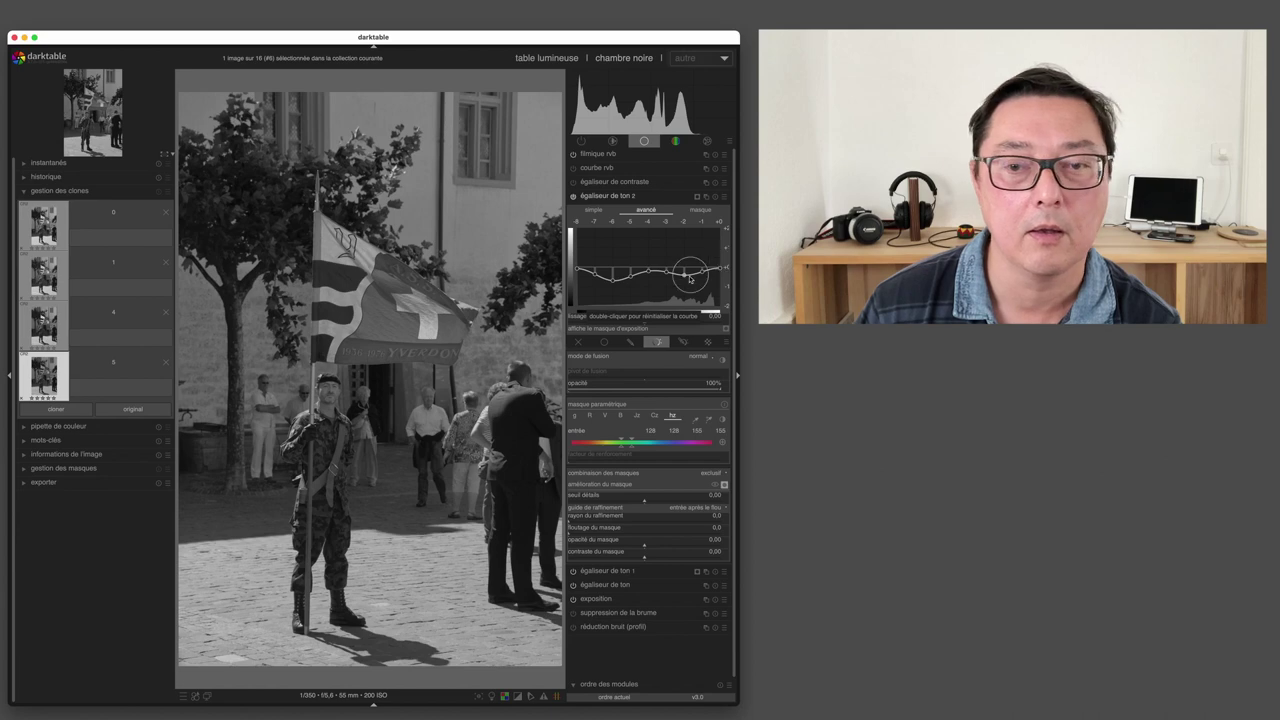
# Create a third tone equalizer instance with an hz parametric mask around 37–266, overlay shown
pyautogui.click(704, 199)
pyautogui.click(685, 205)
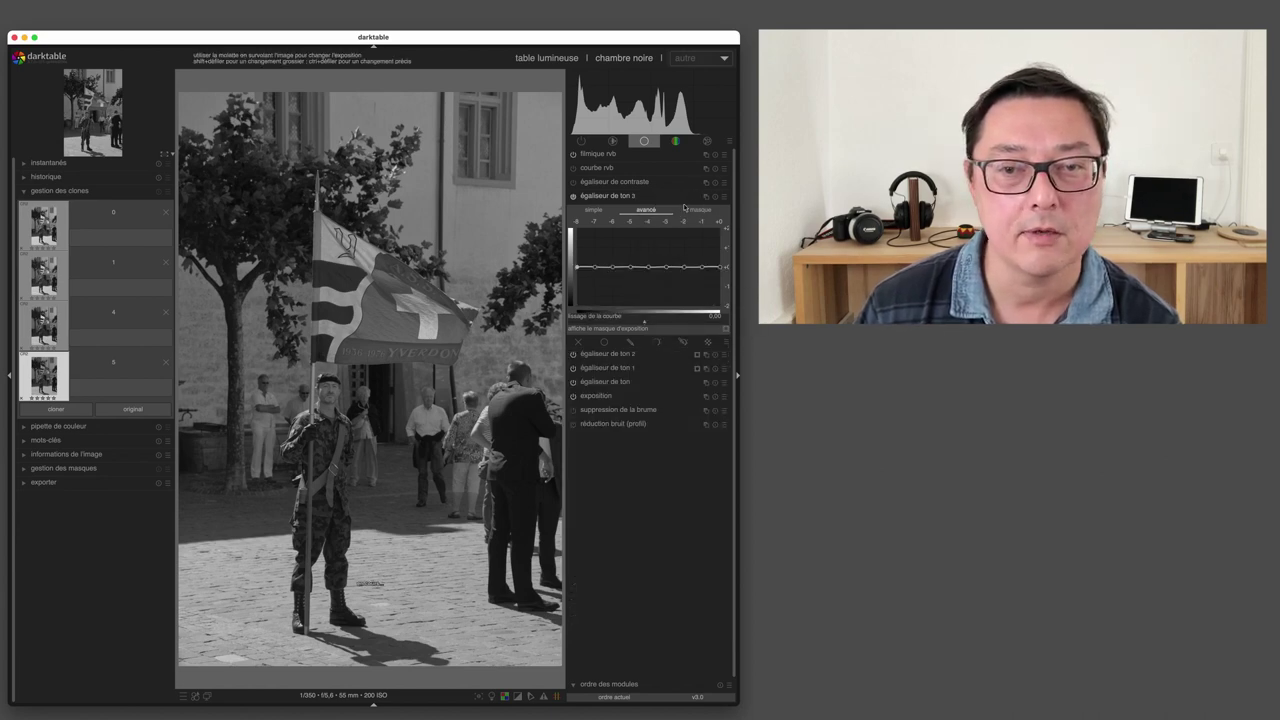
pyautogui.click(659, 344)
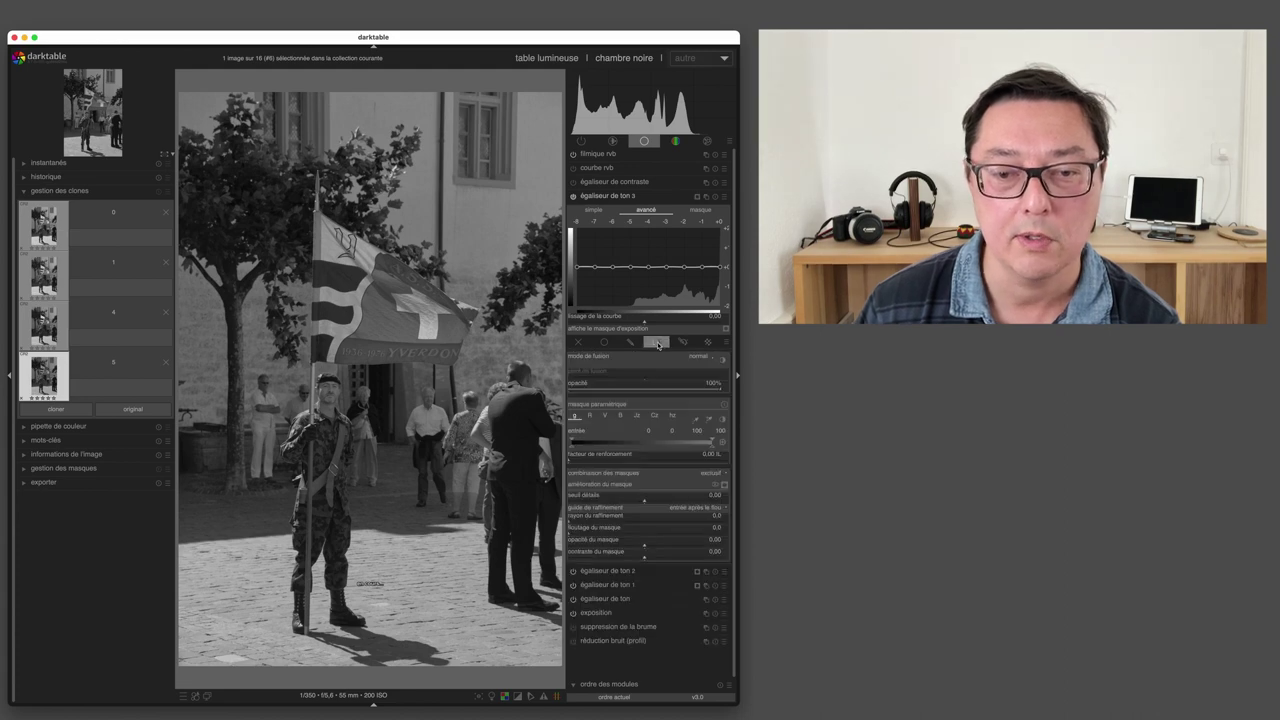
pyautogui.click(673, 417)
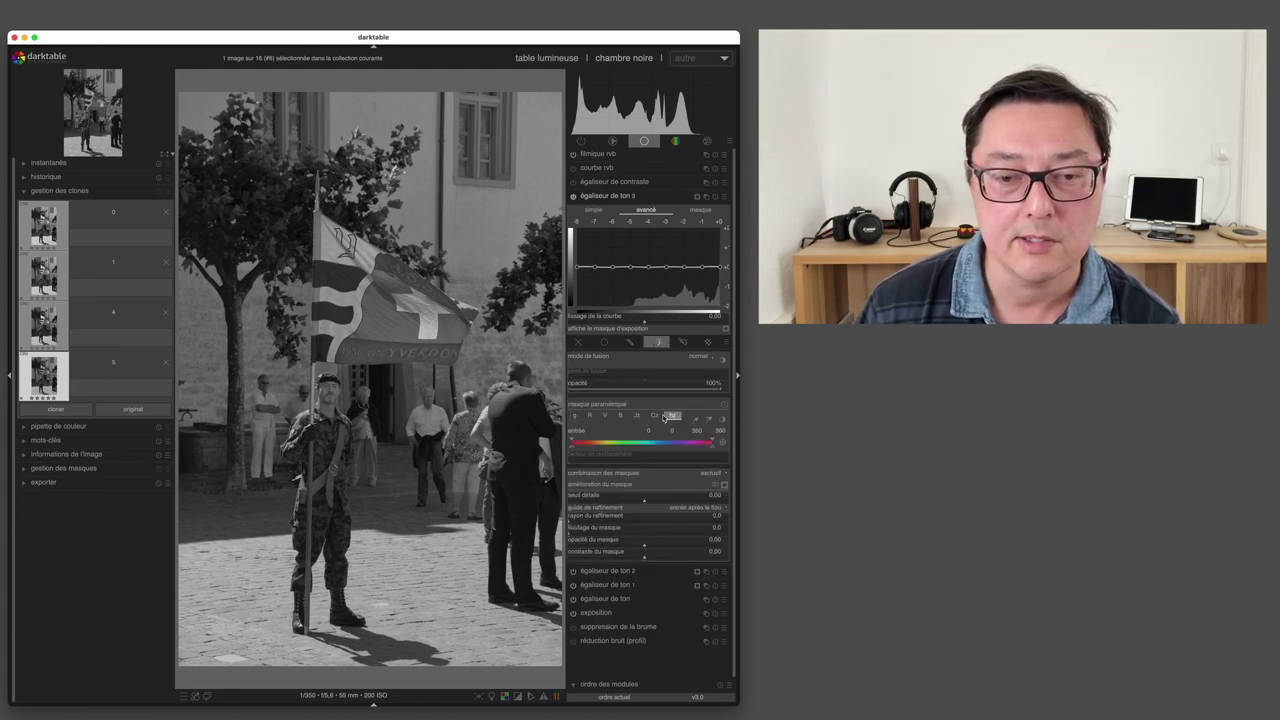
pyautogui.moveTo(572, 452); pyautogui.dragTo(609, 455)
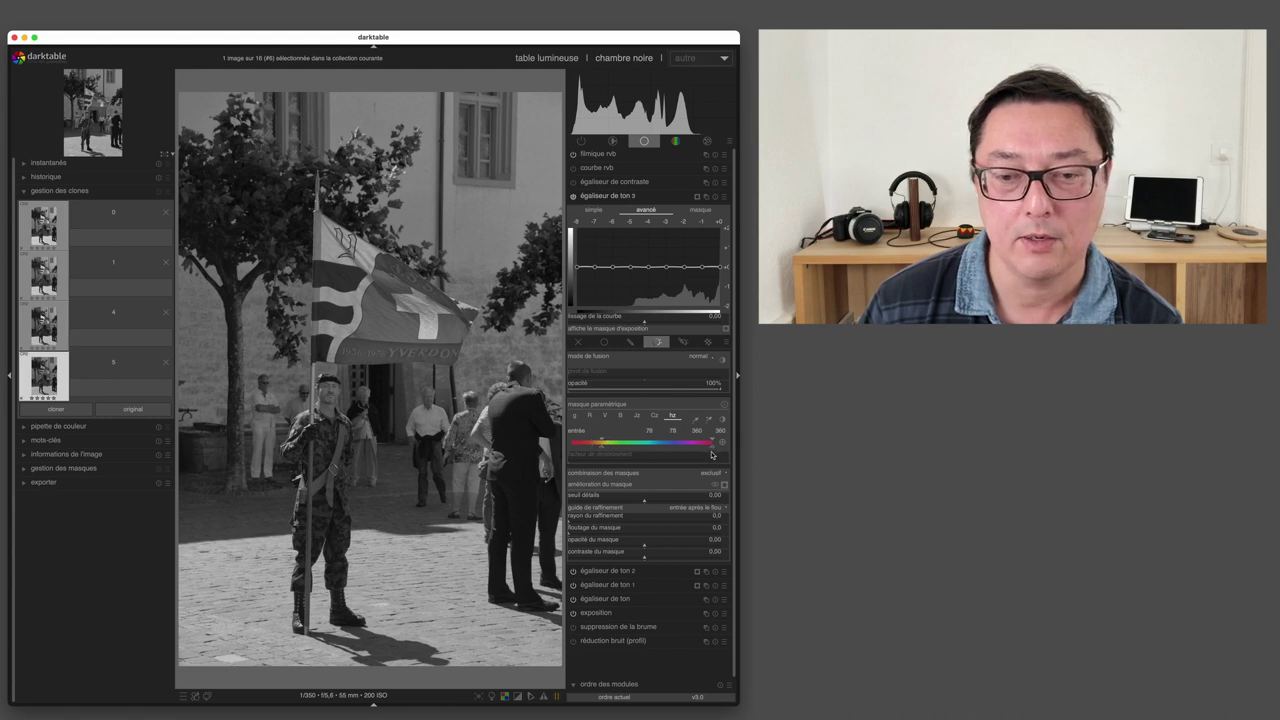
pyautogui.moveTo(713, 450); pyautogui.dragTo(613, 451)
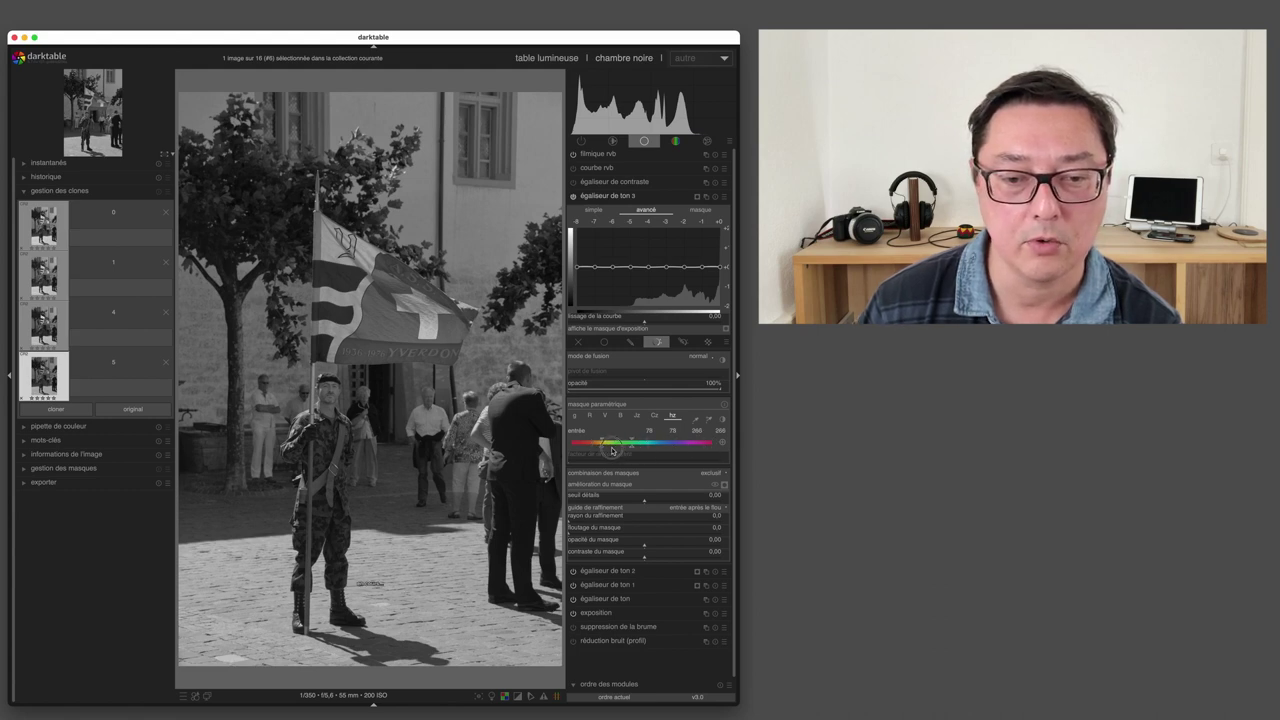
pyautogui.click(724, 485)
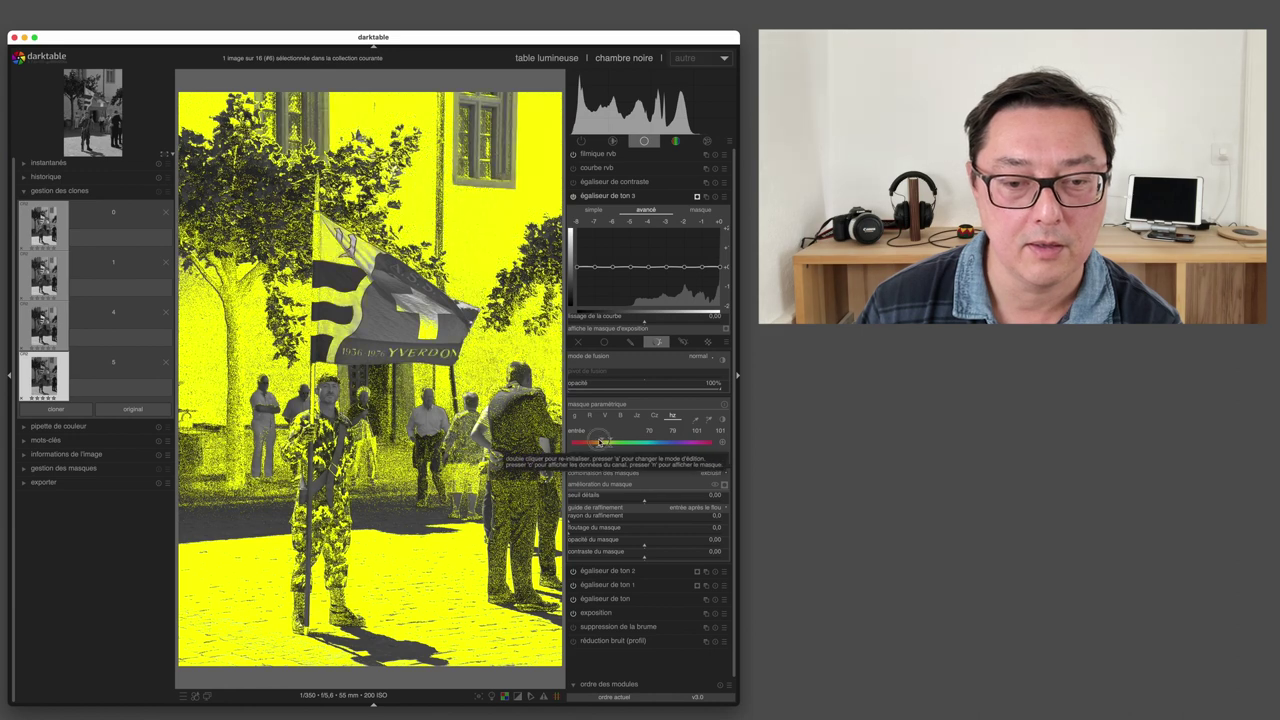
# Refine the hue range to about 68–97 to cover the walls and sunlit pavement
pyautogui.moveTo(600, 441)
pyautogui.mouseDown()
pyautogui.moveTo(606, 457)
pyautogui.moveTo(605, 441)
pyautogui.mouseUp()
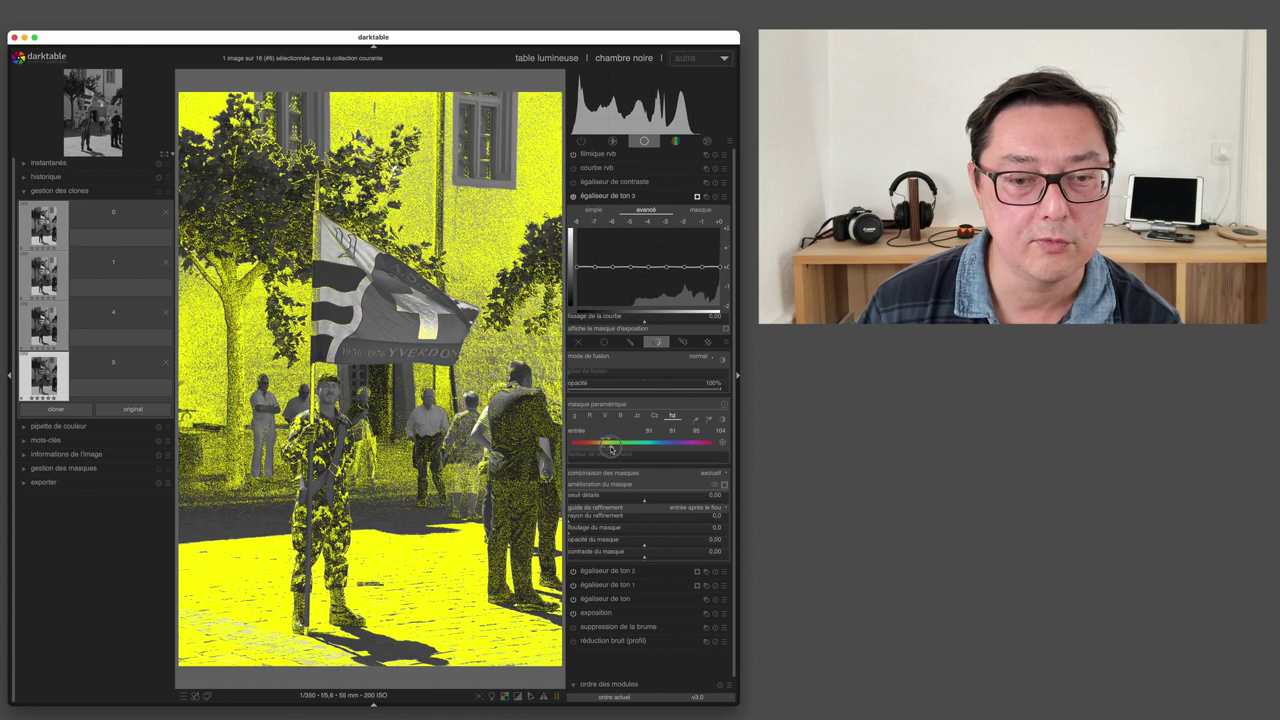
pyautogui.scroll(-1, 611, 449)
pyautogui.scroll(-1, 611, 449)
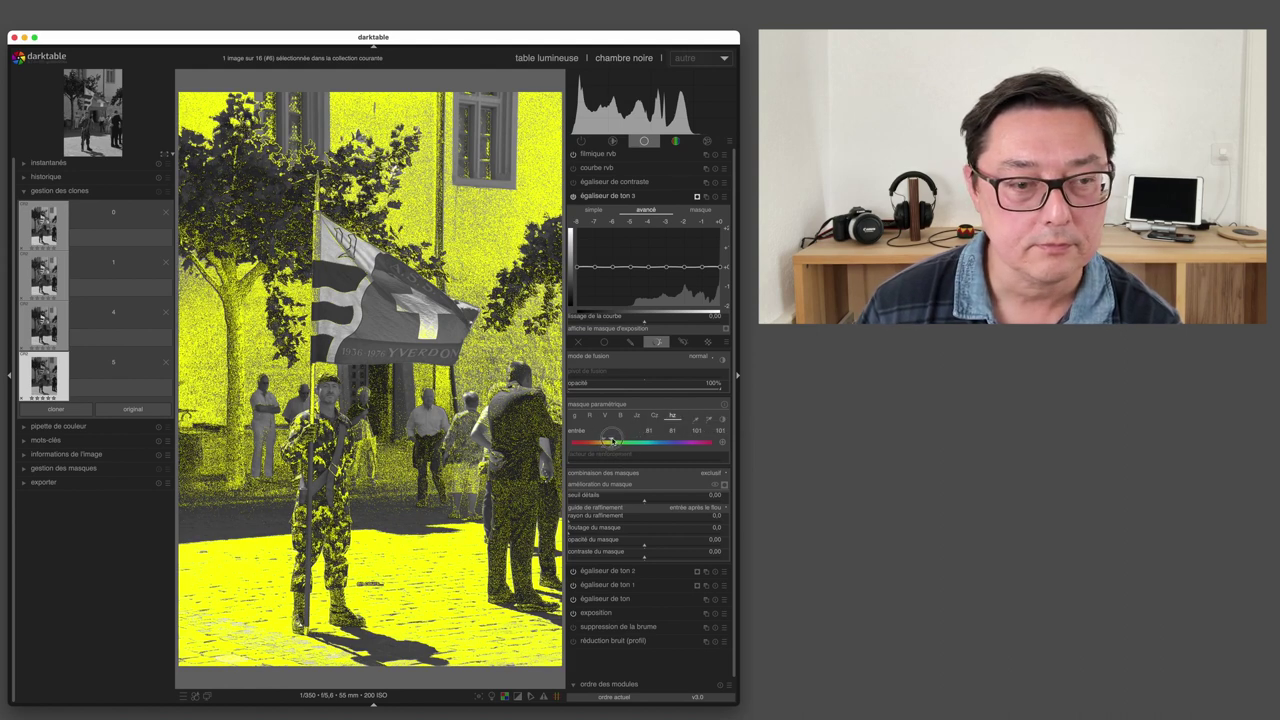
pyautogui.scroll(2, 608, 441)
pyautogui.moveTo(606, 442); pyautogui.dragTo(598, 441)
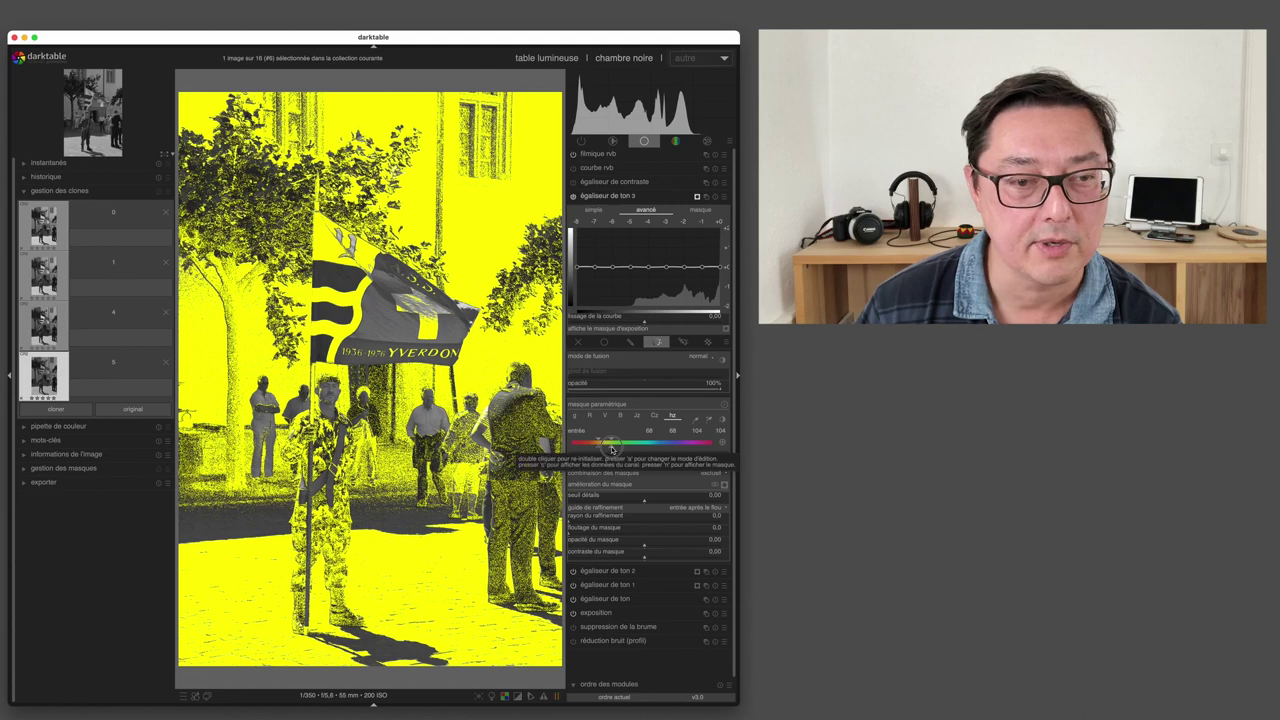
pyautogui.scroll(-2, 610, 449)
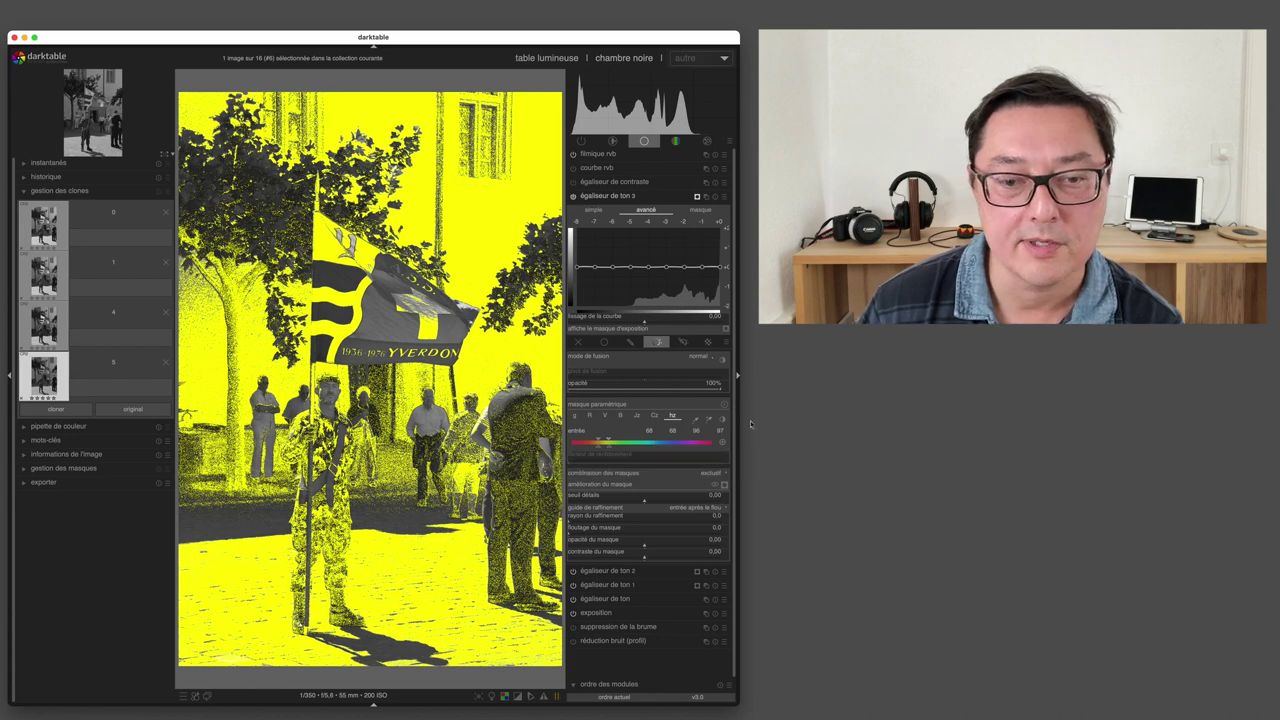
# Enable a drawn mask on tone equalizer 3 and outline the flag with a closed four-point path
pyautogui.click(630, 341)
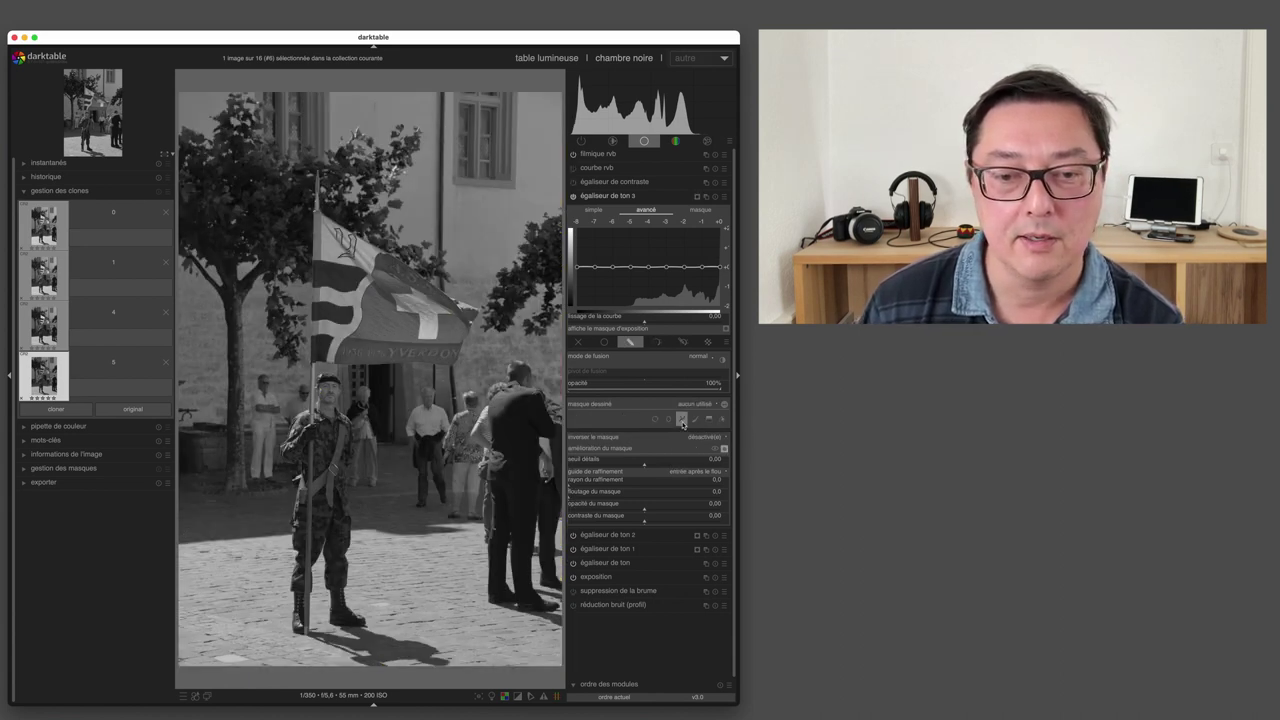
pyautogui.click(683, 421)
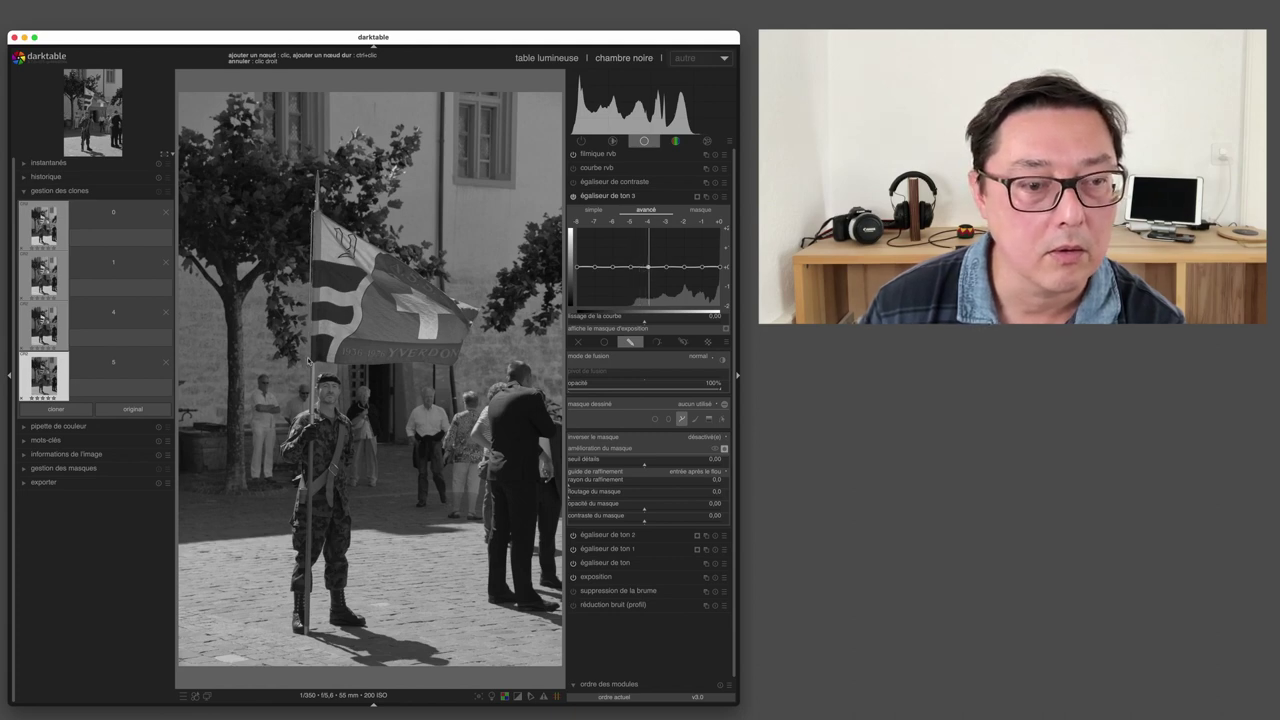
pyautogui.click(312, 212)
pyautogui.click(318, 360)
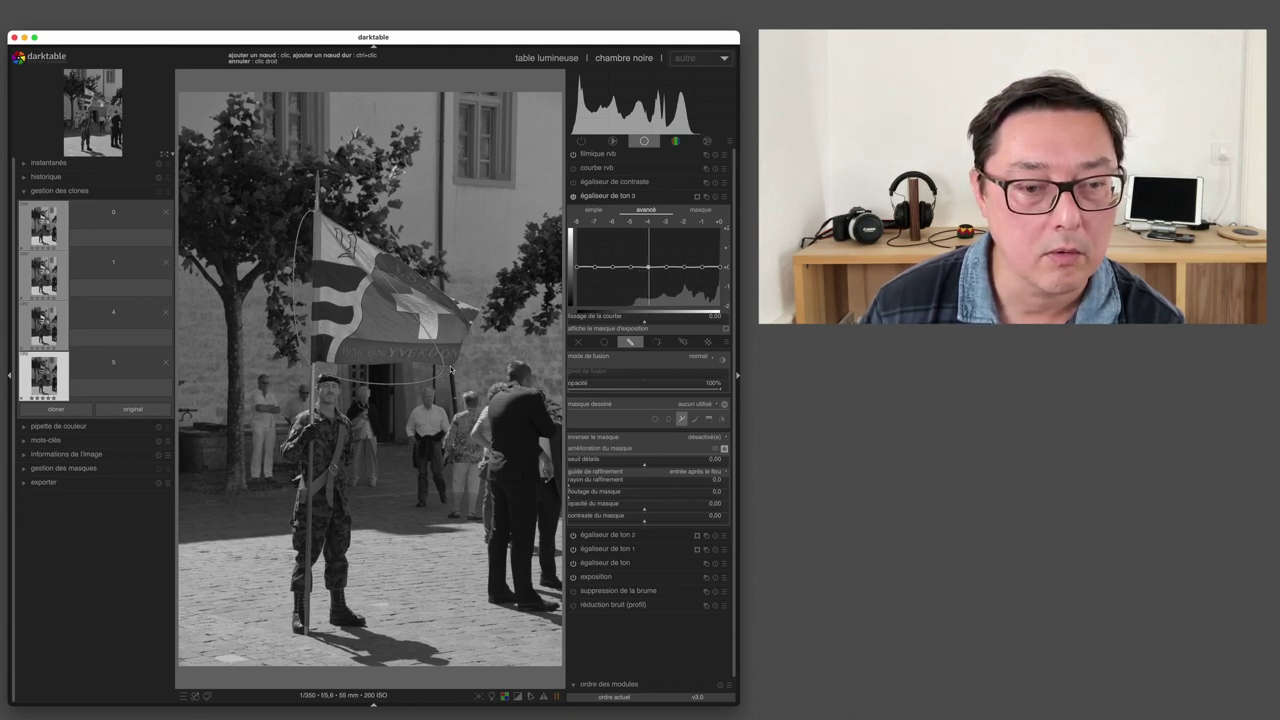
pyautogui.click(424, 370)
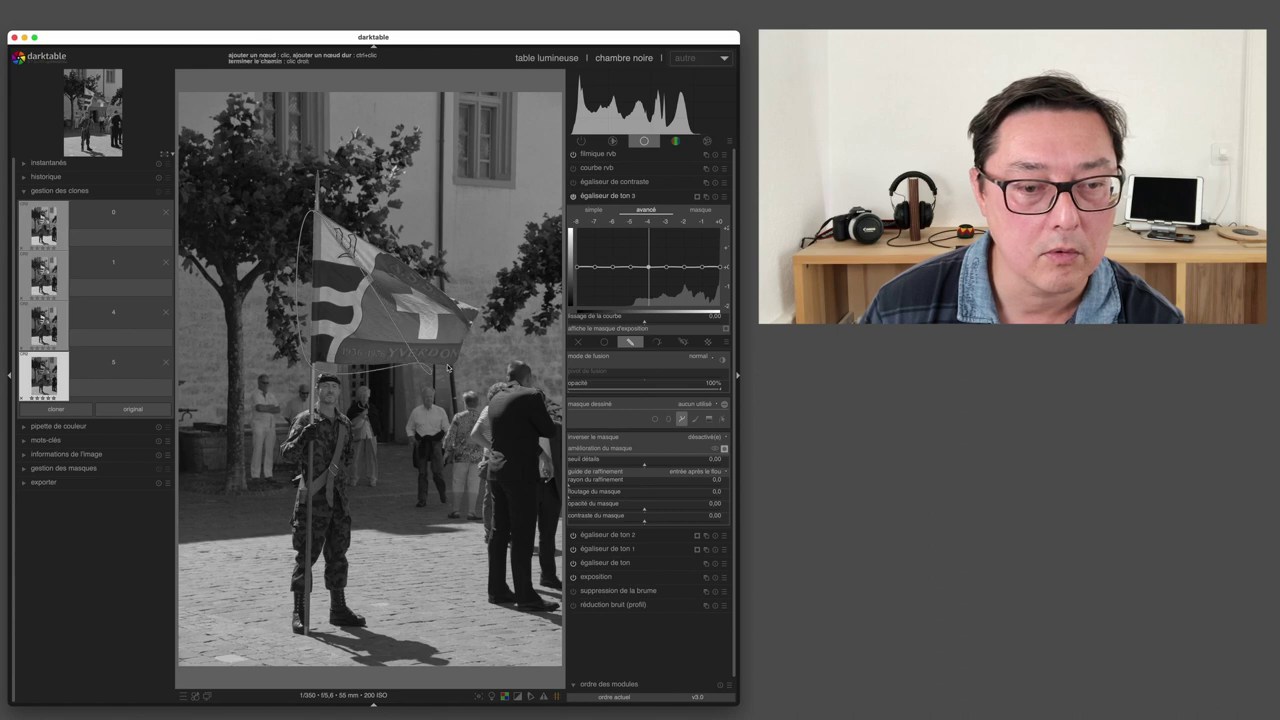
pyautogui.click(482, 314)
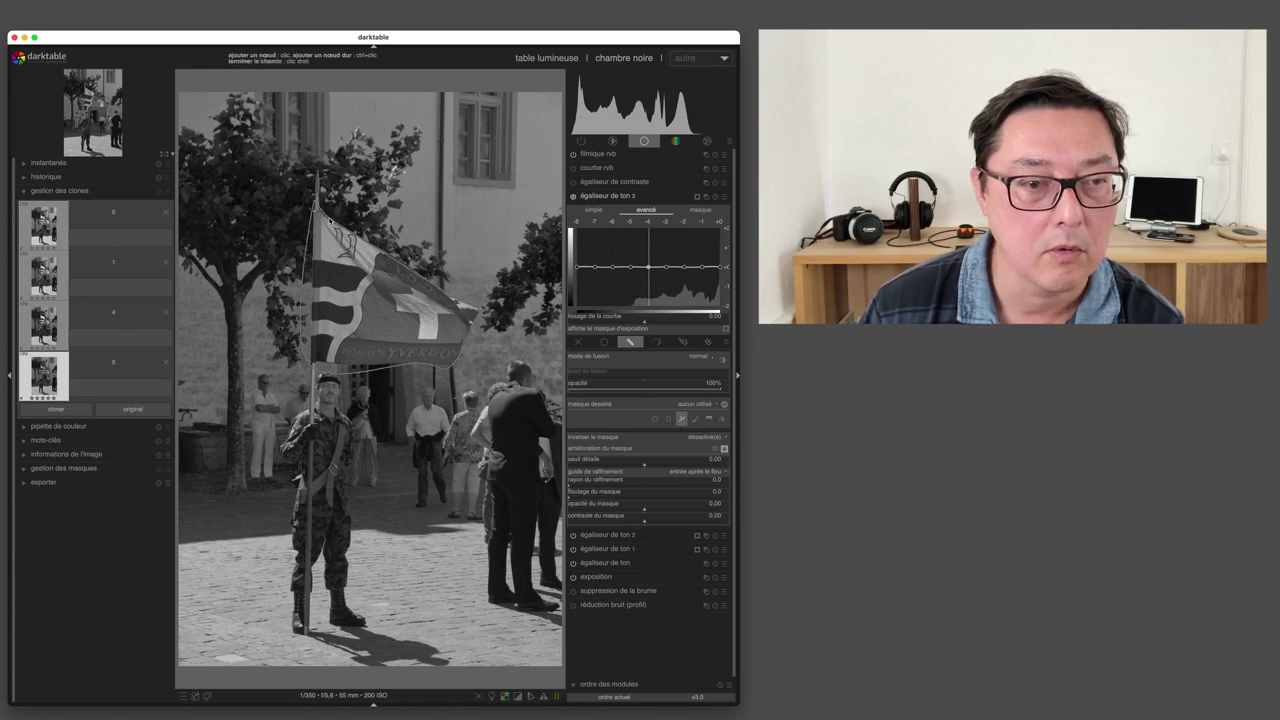
pyautogui.rightClick(310, 230)
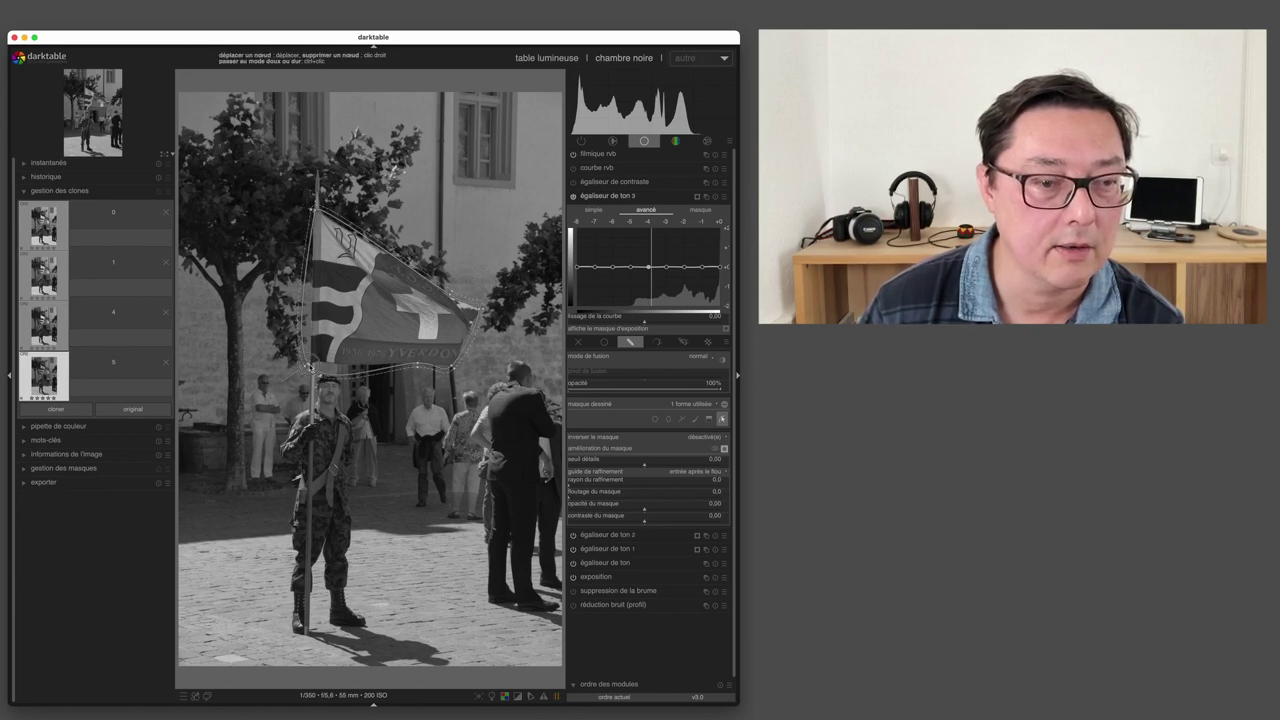
pyautogui.moveTo(301, 374); pyautogui.dragTo(304, 371)
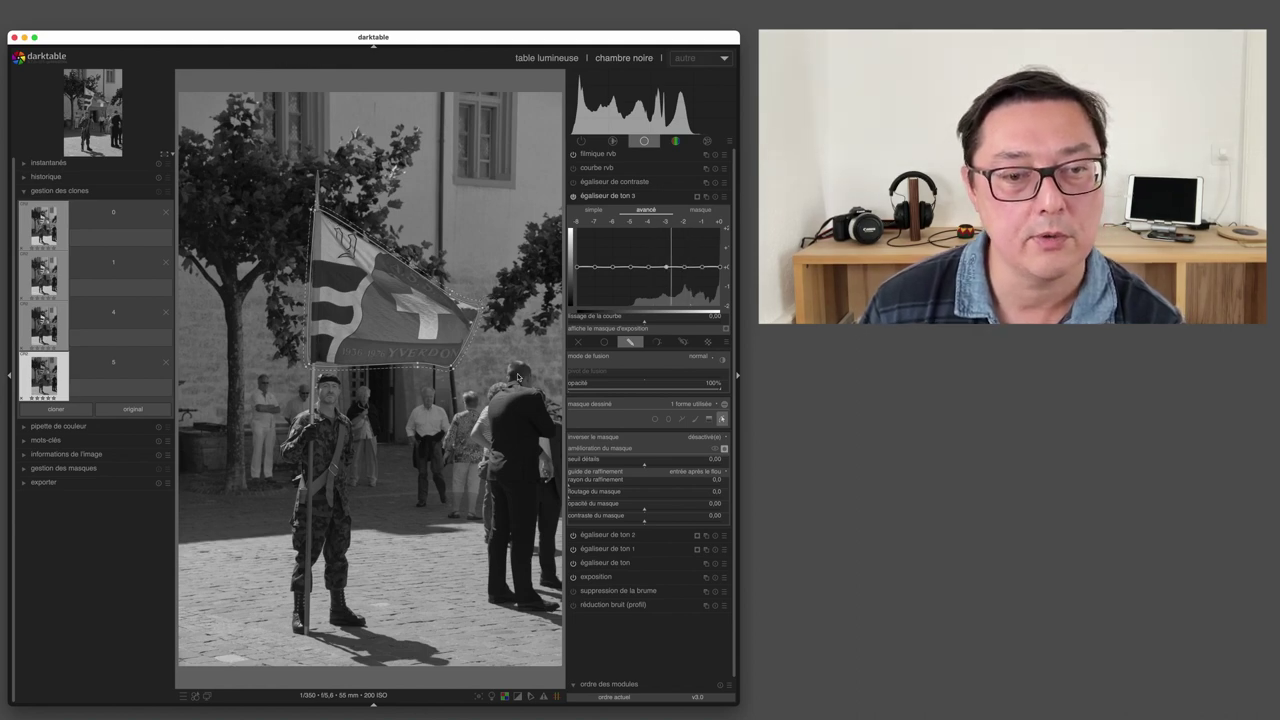
# Switch the mask to drawn & parametric, preview the overlay, then open the masque tab
pyautogui.click(683, 343)
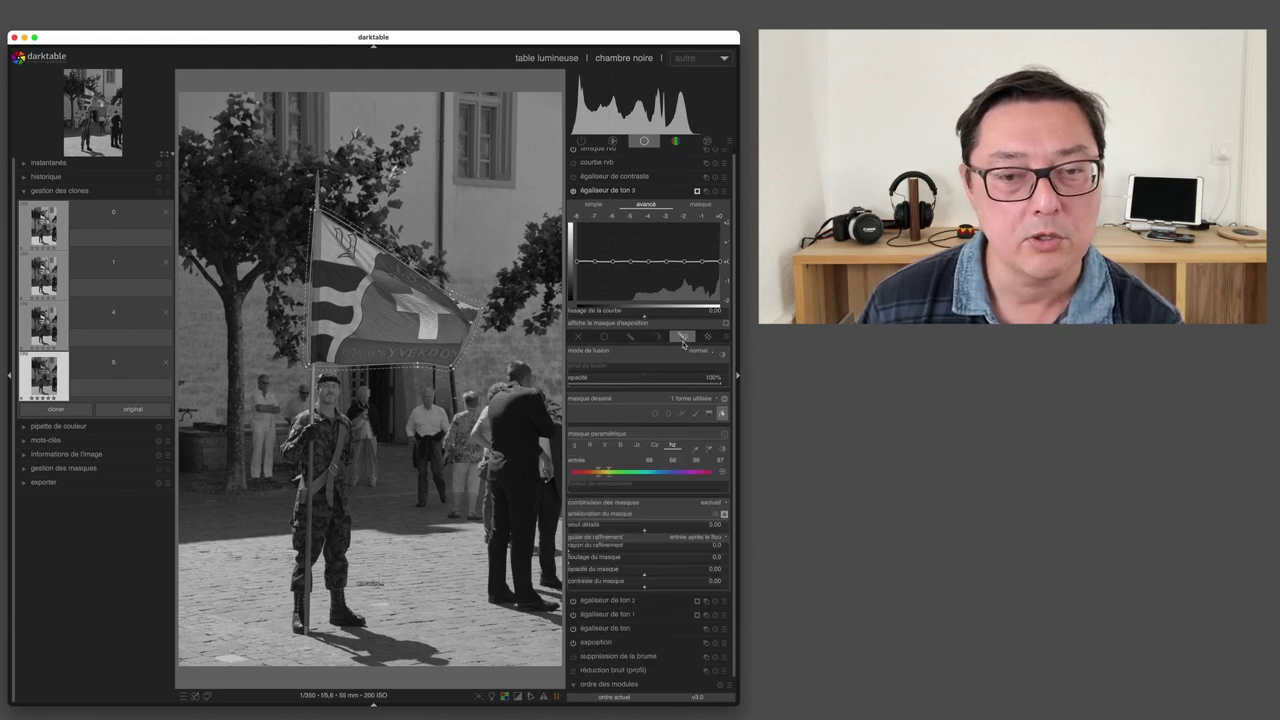
pyautogui.click(724, 515)
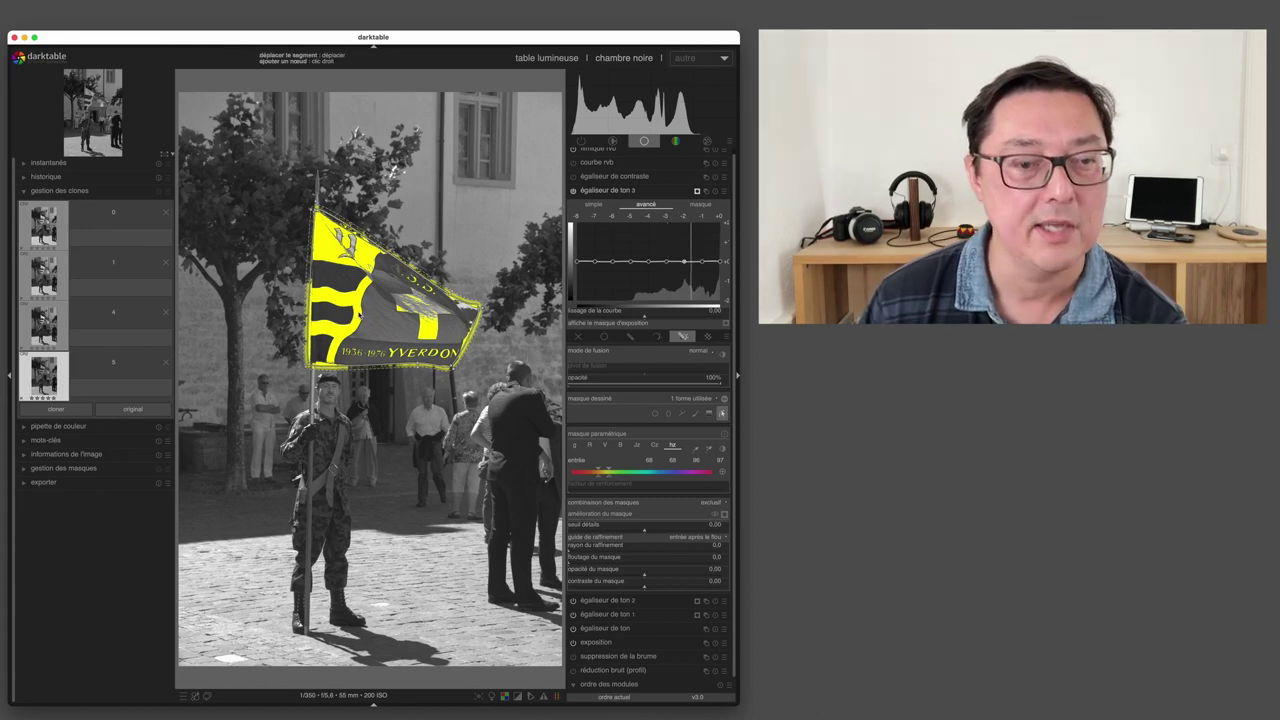
pyautogui.click(699, 204)
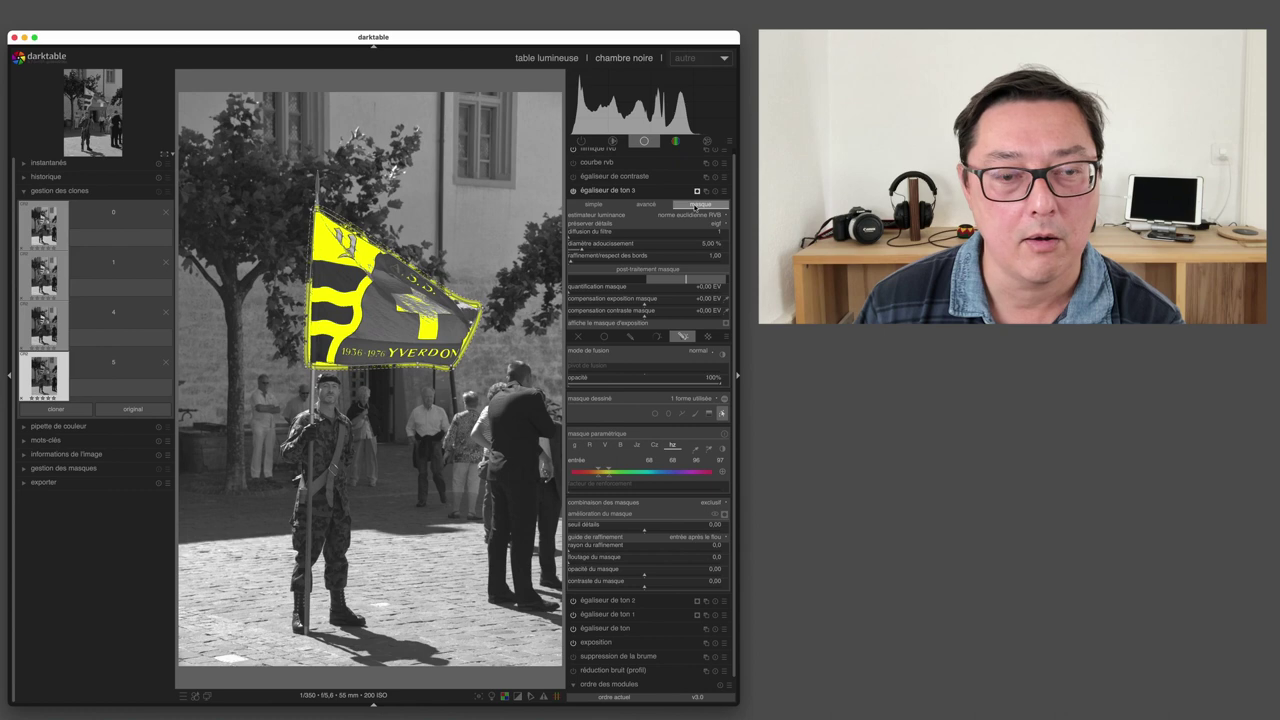
pyautogui.click(724, 514)
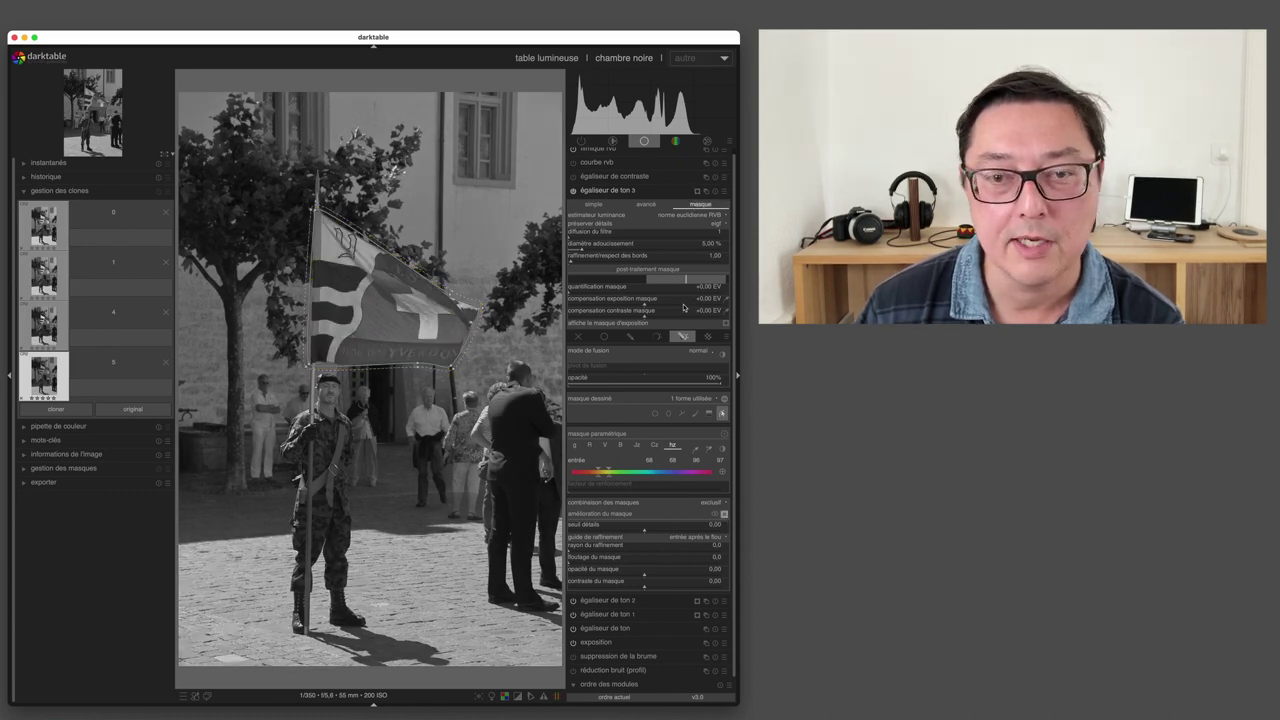
# Set mask exposure compensation to about -0.78 EV and contrast compensation to about +0.58 EV
pyautogui.moveTo(641, 306); pyautogui.dragTo(631, 307)
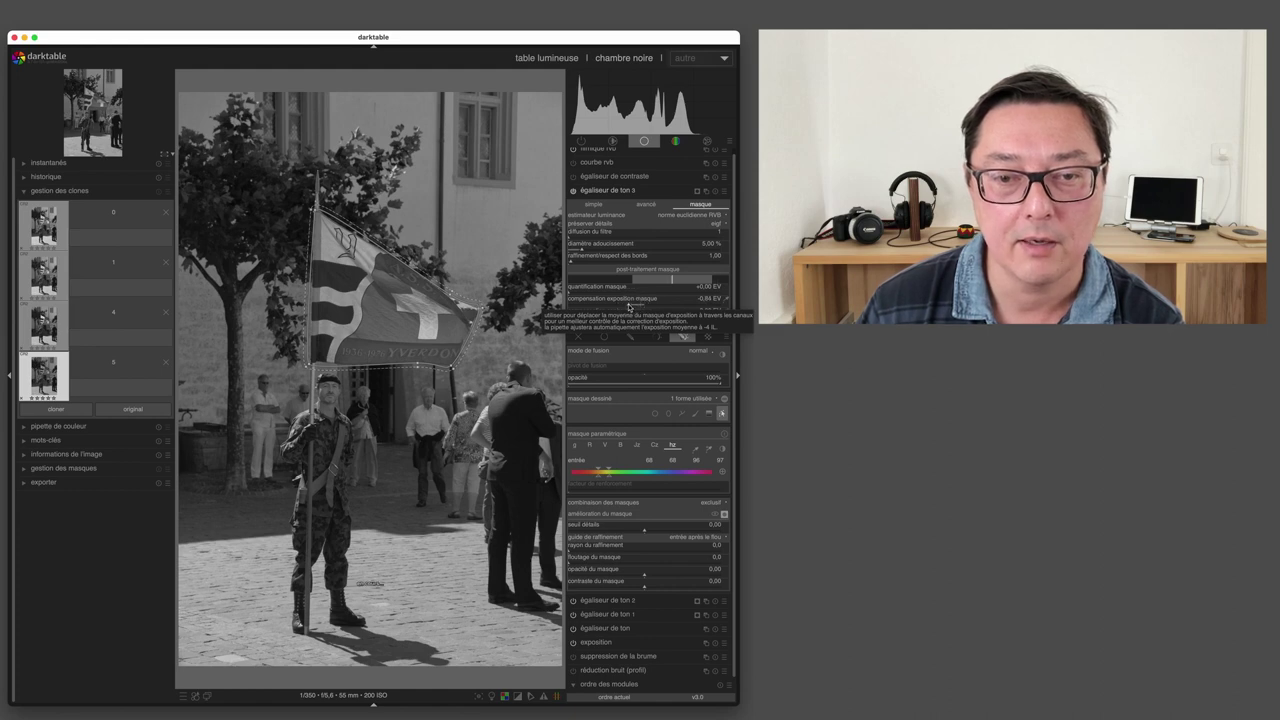
pyautogui.moveTo(650, 319); pyautogui.dragTo(651, 319)
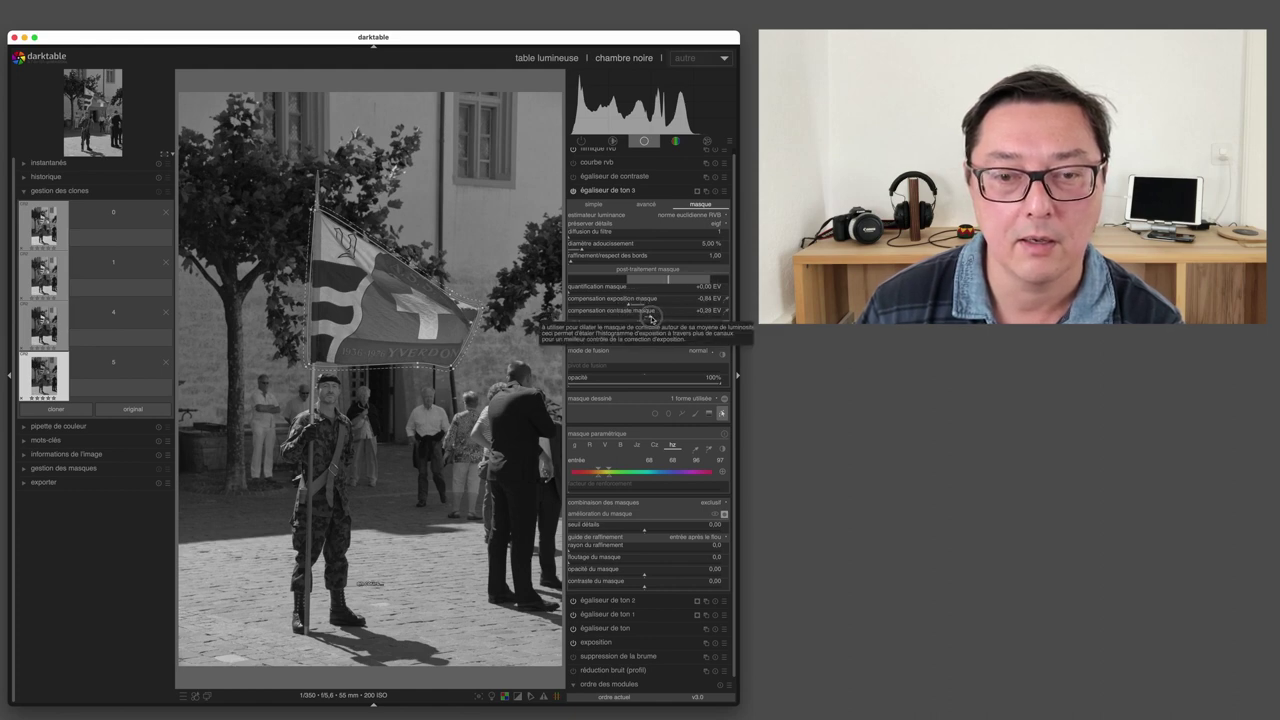
pyautogui.scroll(3, 652, 319)
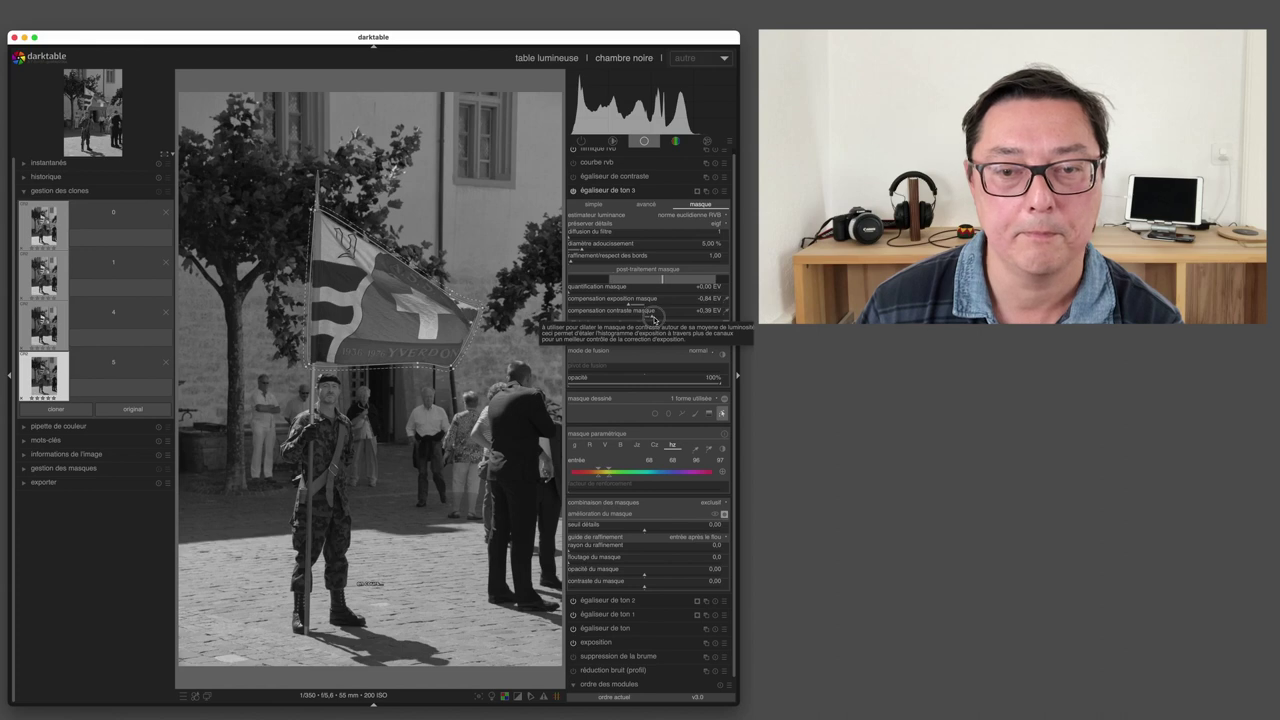
pyautogui.scroll(-2, 626, 305)
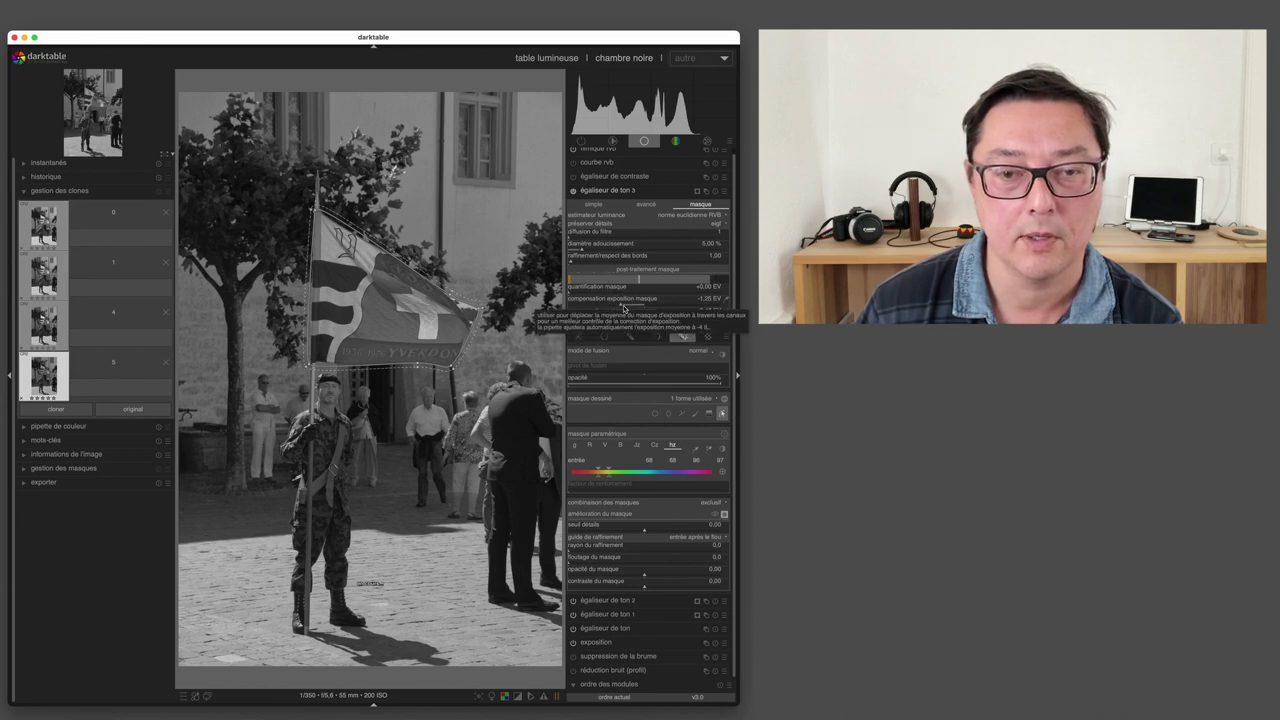
pyautogui.scroll(5, 624, 307)
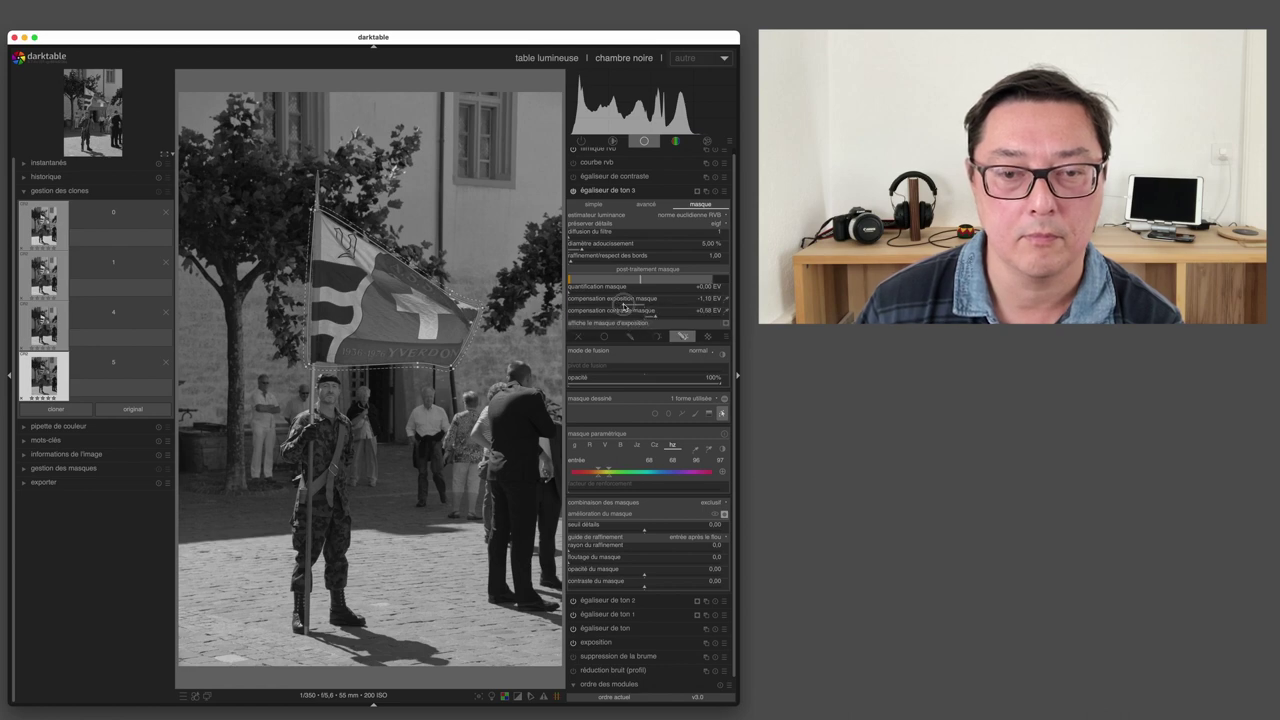
pyautogui.scroll(3, 625, 306)
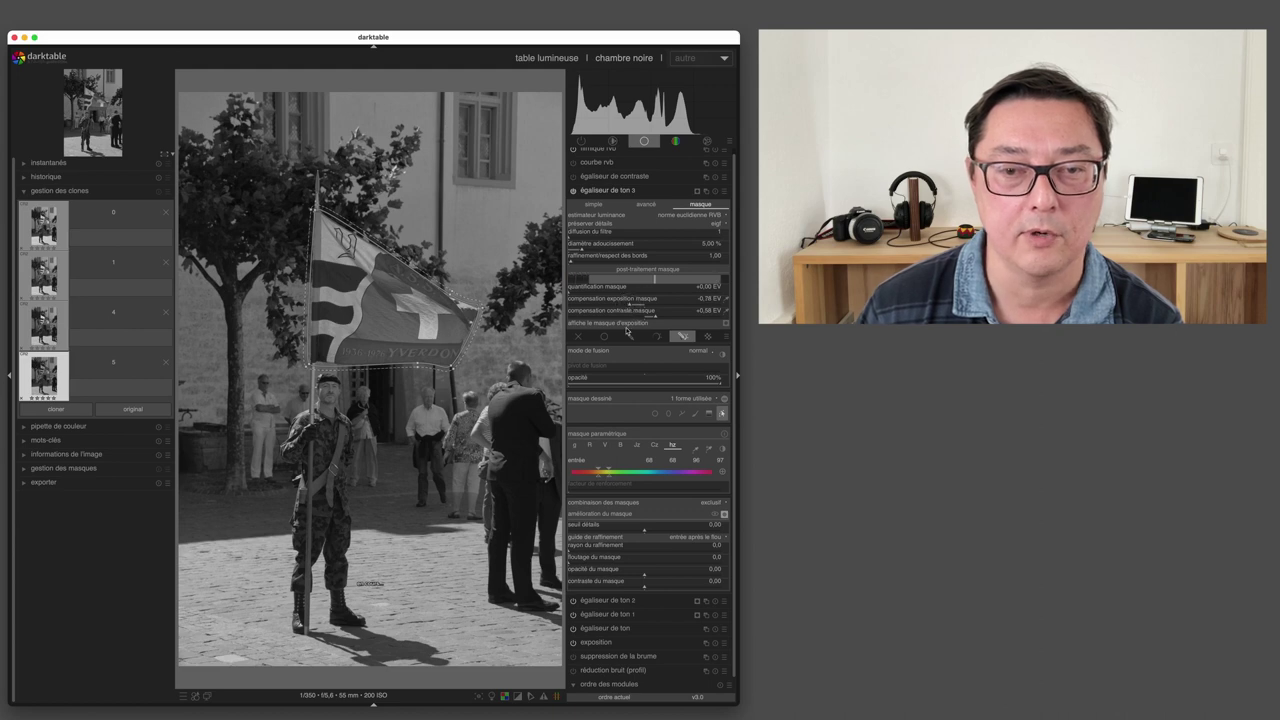
pyautogui.click(645, 204)
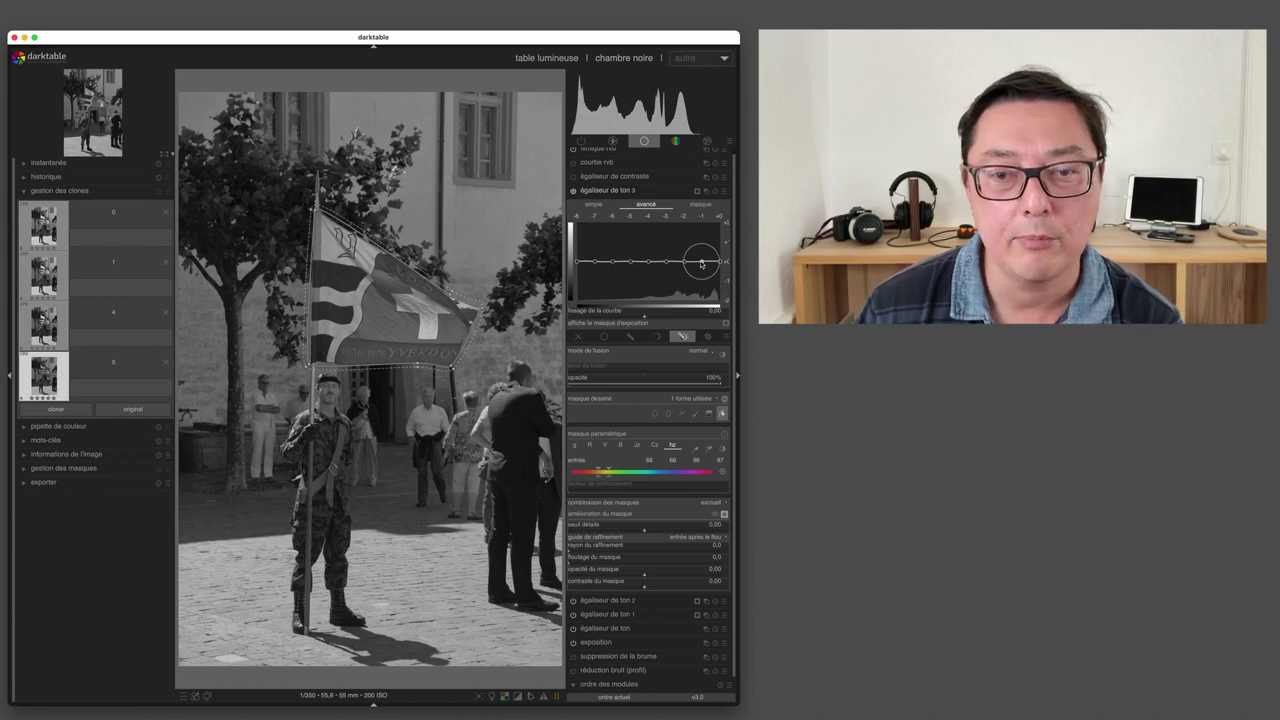
# Raise the right end of the avancé curve, then collapse égaliseur de ton 3
pyautogui.moveTo(701, 263); pyautogui.dragTo(703, 255)
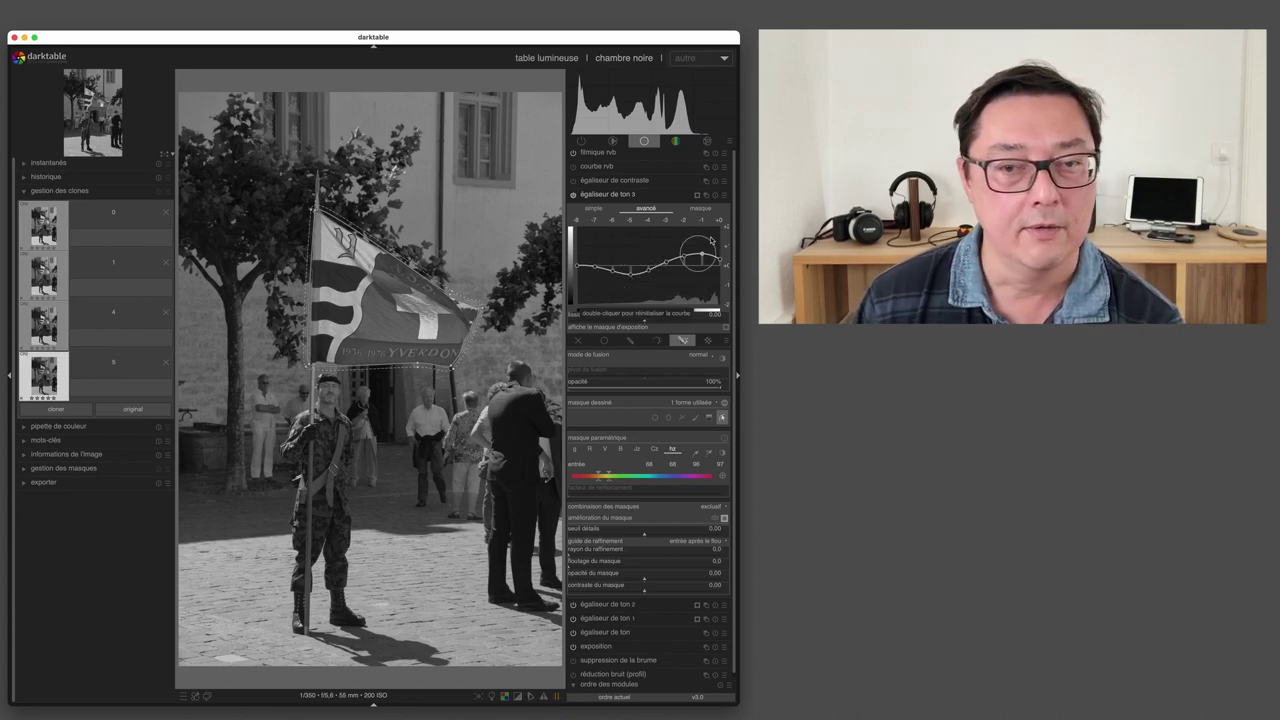
pyautogui.click(640, 194)
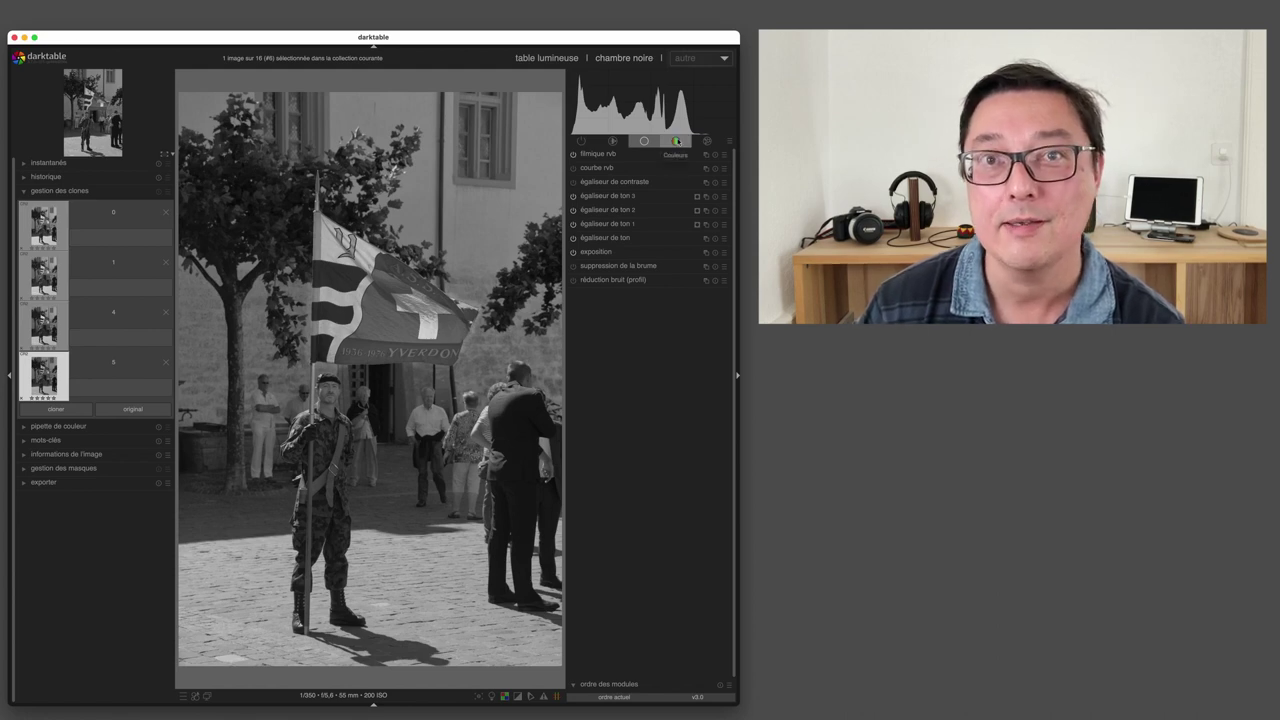
# Expand balance couleur rvb from the colour group and show its 4 voies controls
pyautogui.click(676, 142)
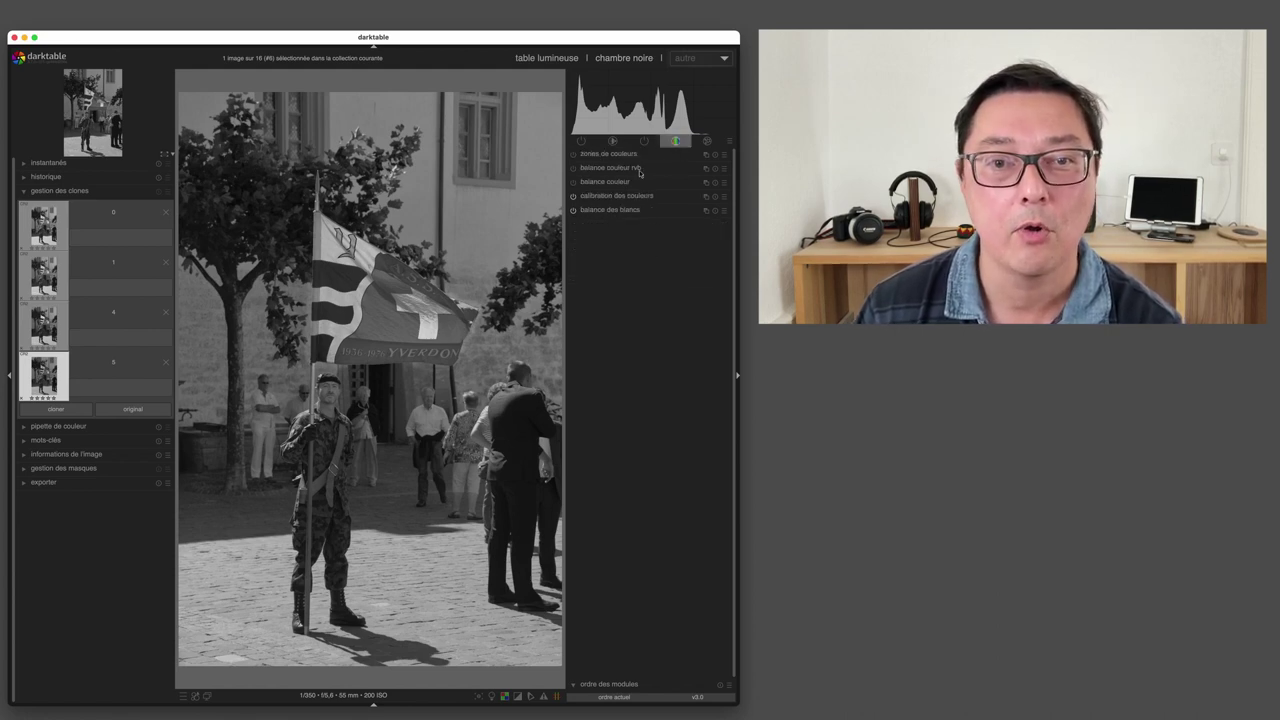
pyautogui.click(655, 170)
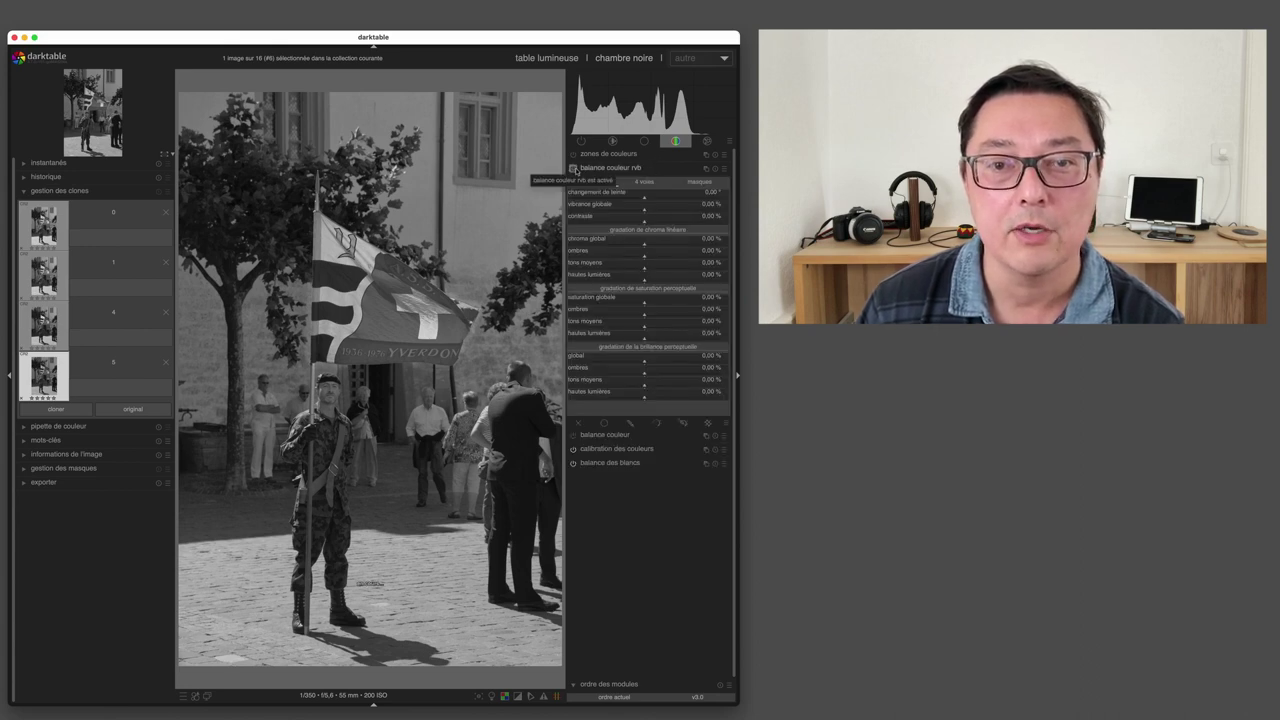
pyautogui.click(648, 184)
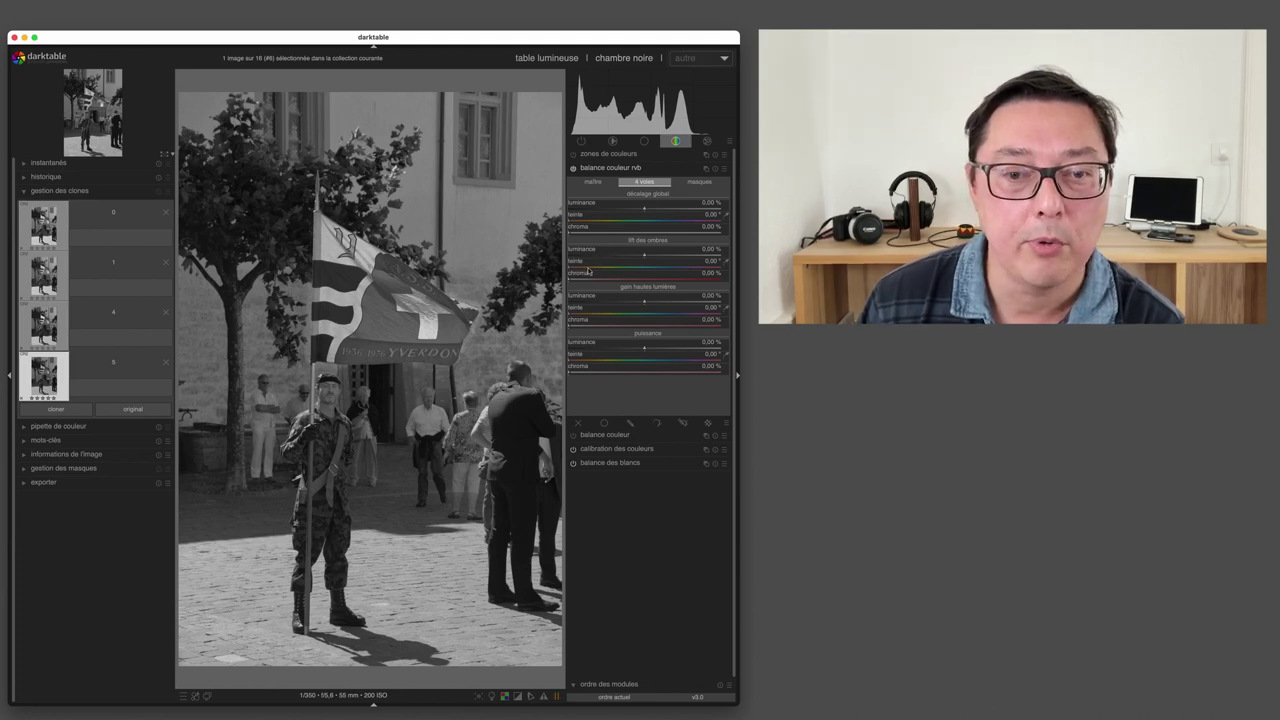
# Give the shadows a warm hue with 3.10% chroma
pyautogui.click(588, 268)
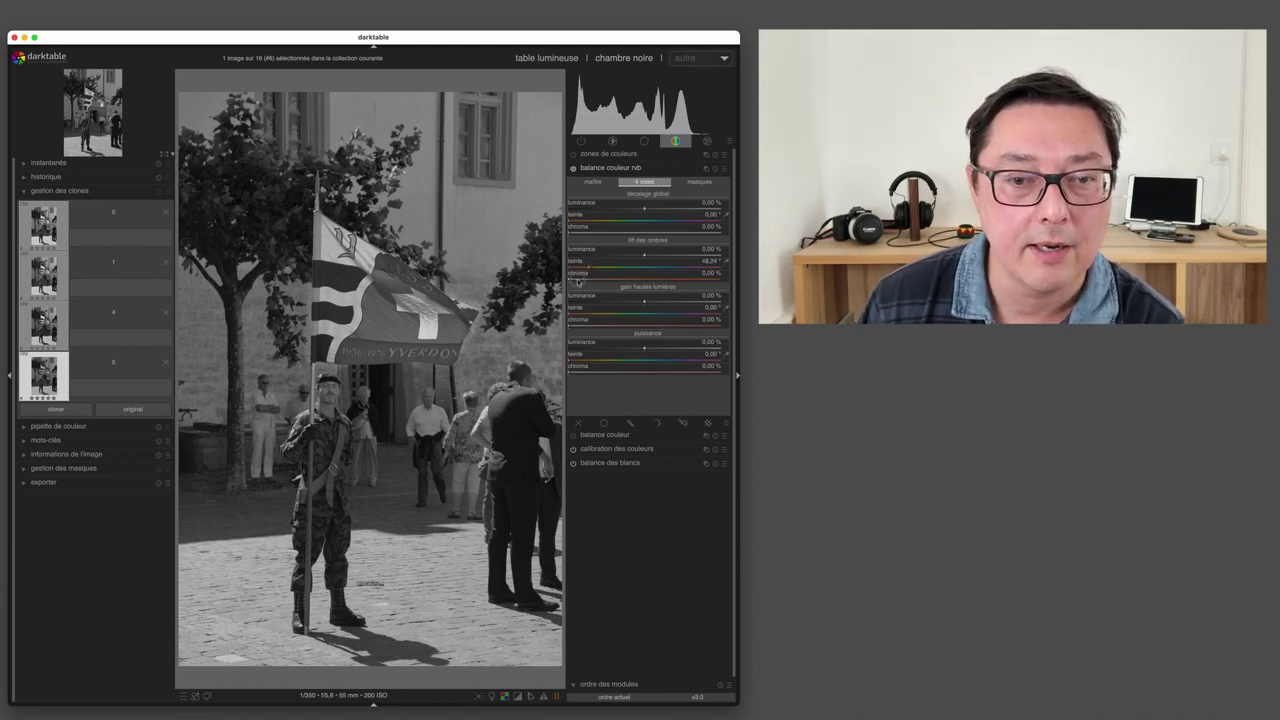
pyautogui.click(590, 272)
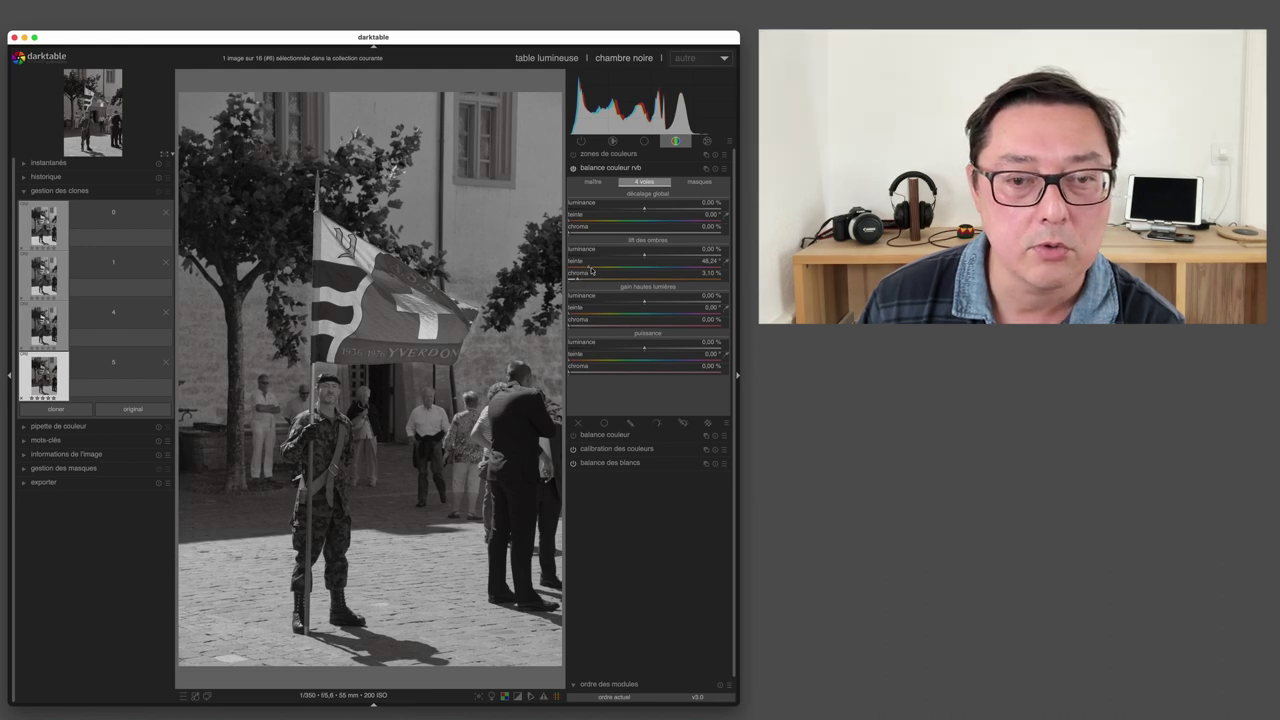
pyautogui.click(592, 268)
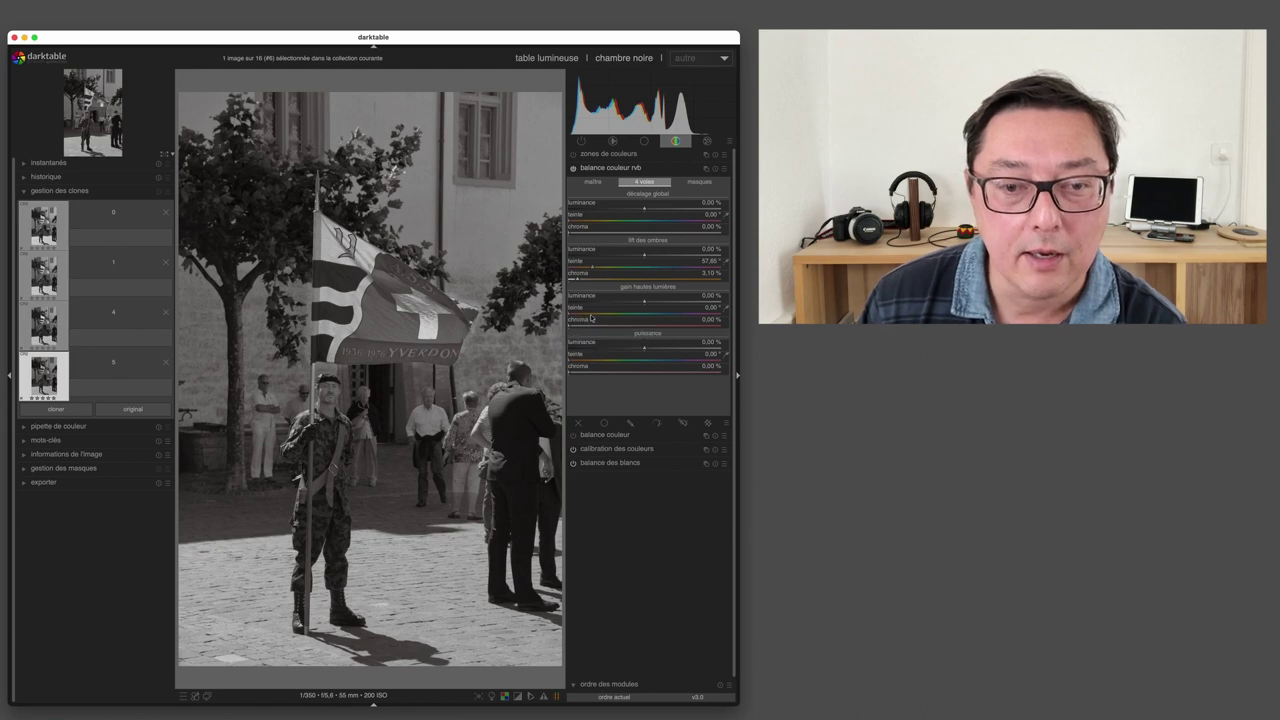
# Give the highlights a warm hue with slight chroma
pyautogui.click(590, 308)
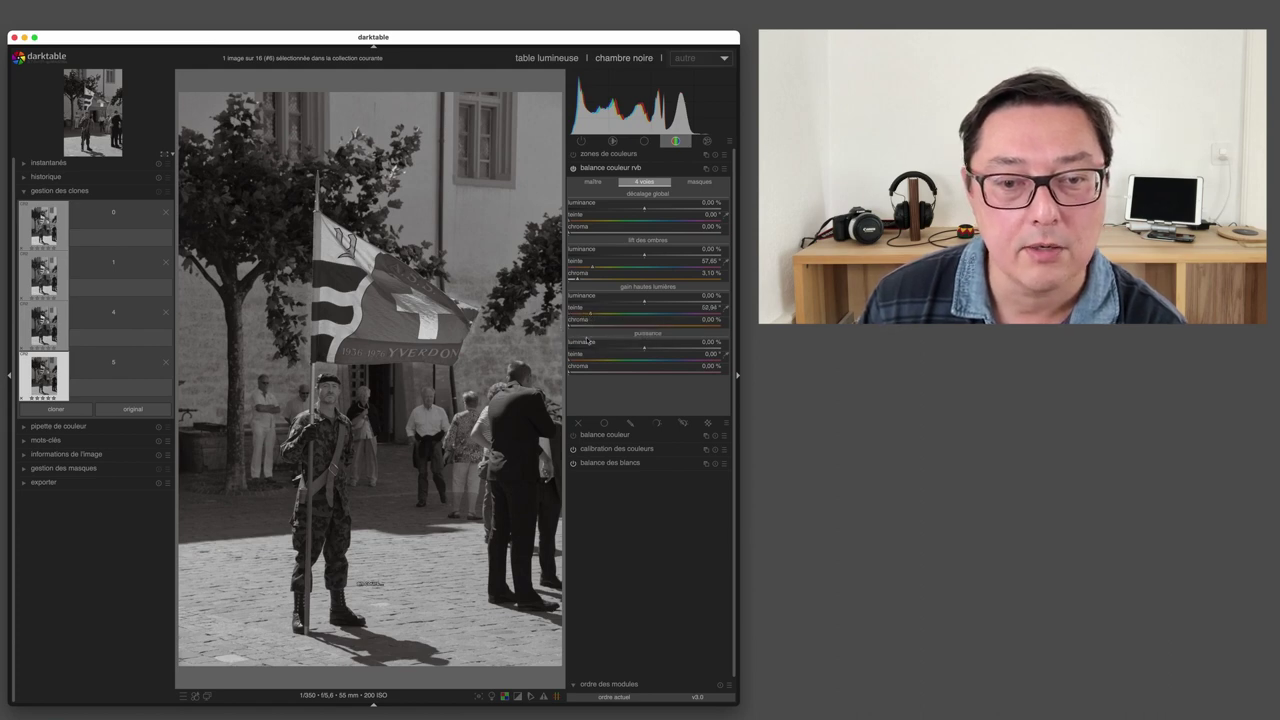
pyautogui.click(578, 326)
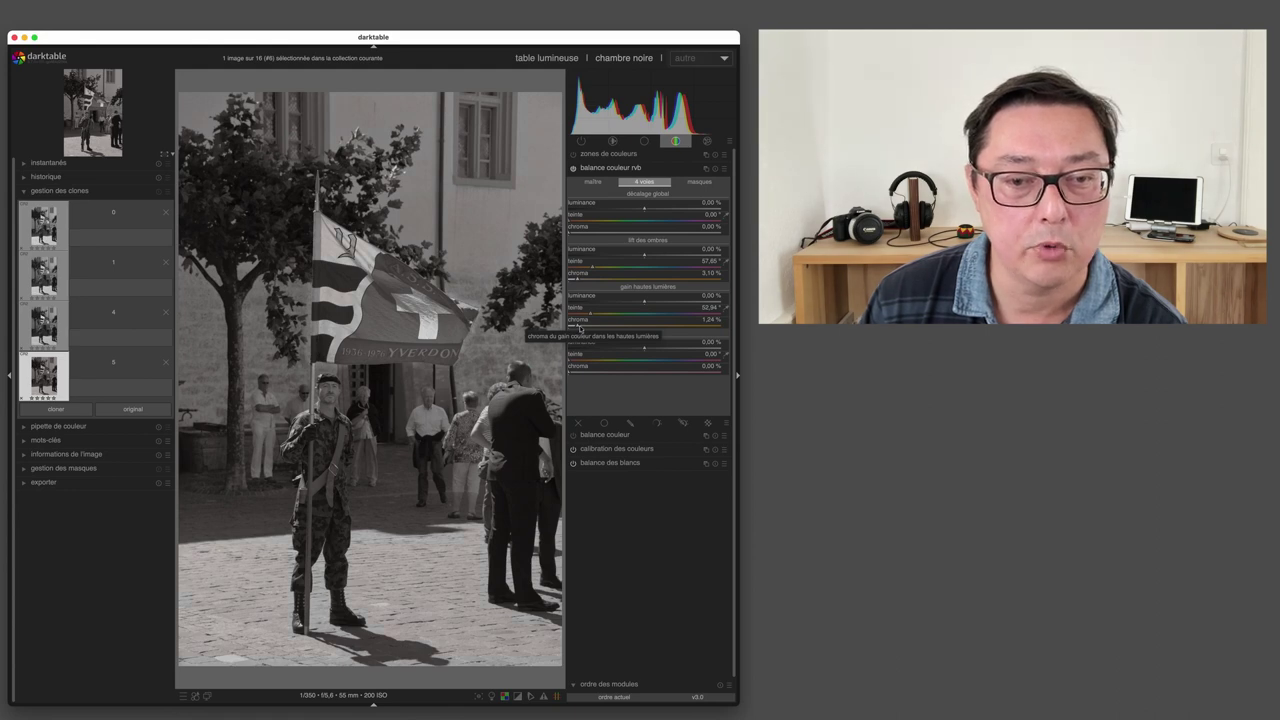
pyautogui.click(580, 326)
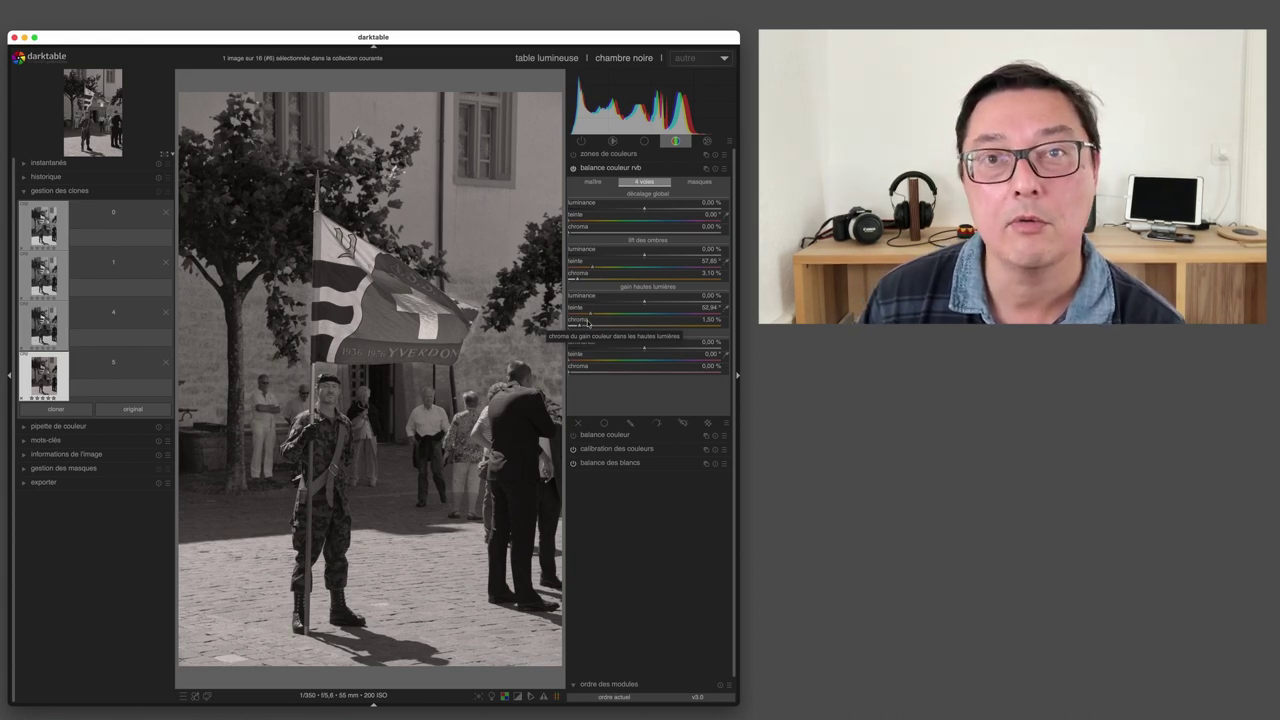
# Try cool blue hues in highlights and shadows, then undo with Ctrl+Z
pyautogui.click(664, 316)
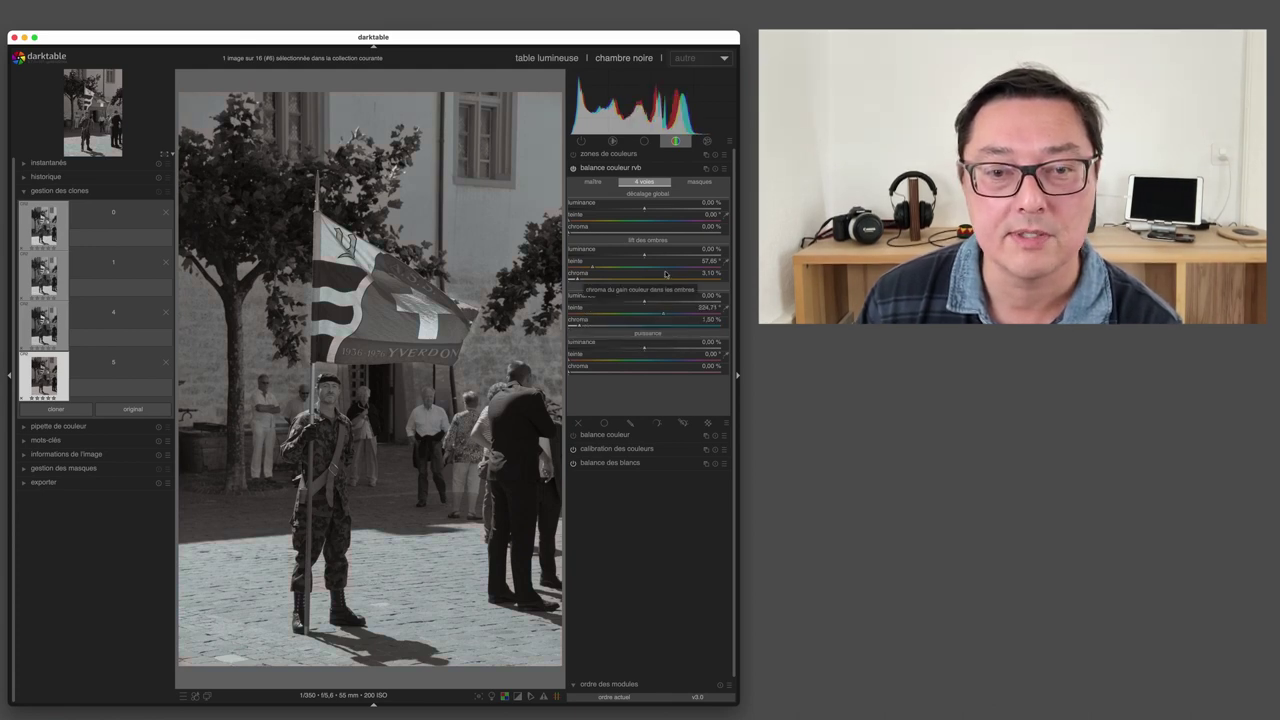
pyautogui.click(666, 267)
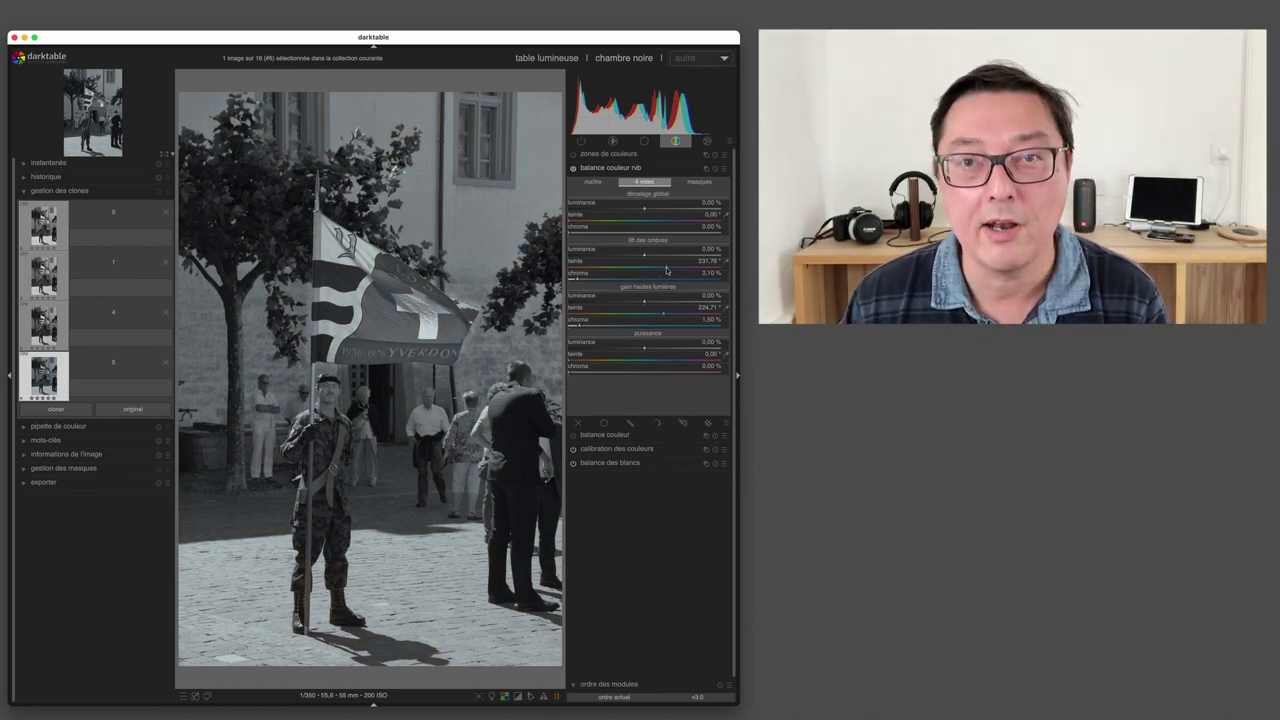
pyautogui.hotkey('ctrl', 'z')
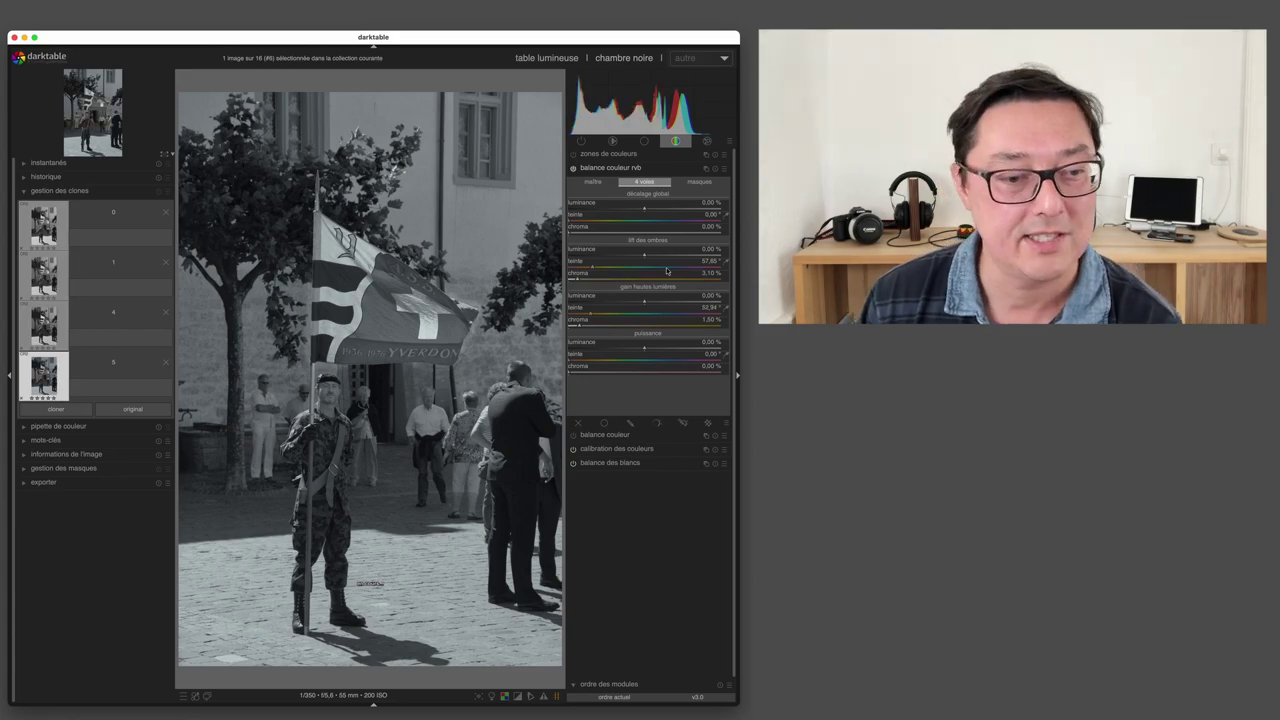